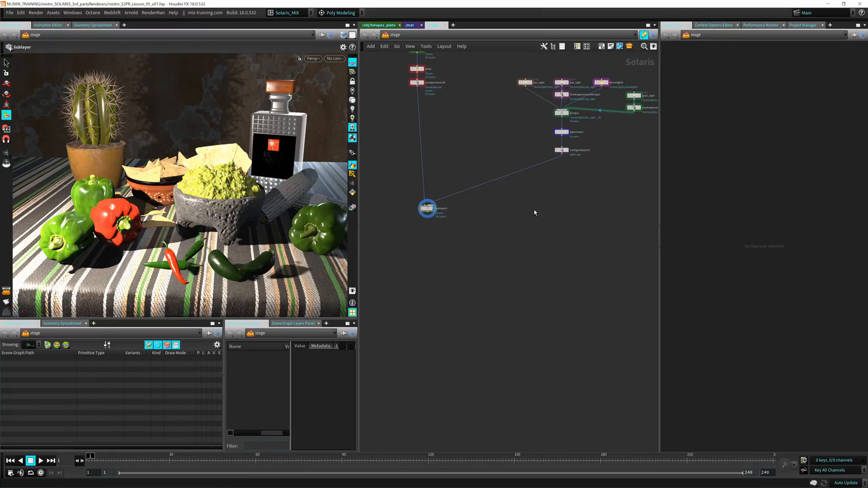
Step: Add a Camera node in the empty network area below the light branch
key(Tab)
text(camaer)
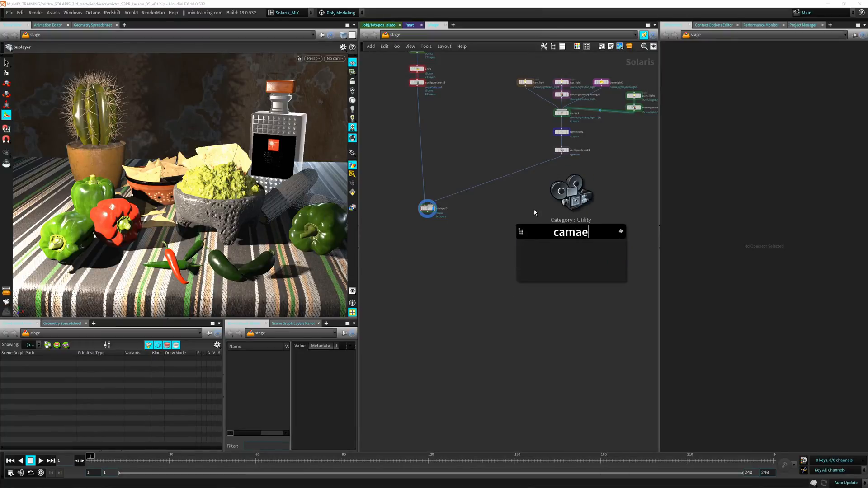
key(BackSpace)
key(BackSpace)
key(BackSpace)
text(e)
key(Return)
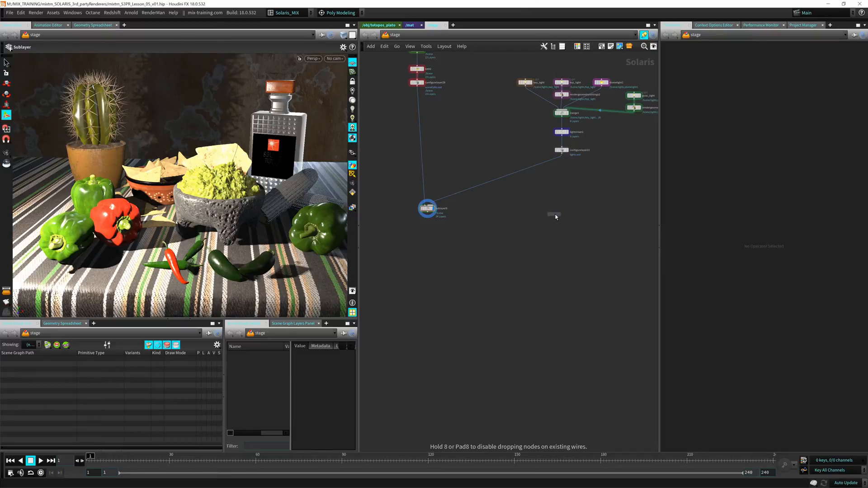
click(531, 215)
scroll(542, 222, up, 5)
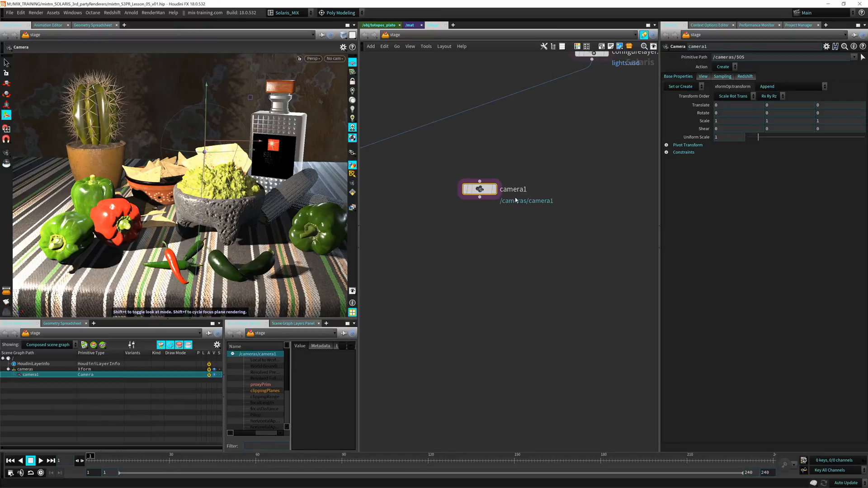
middle_drag(506, 205, 472, 187)
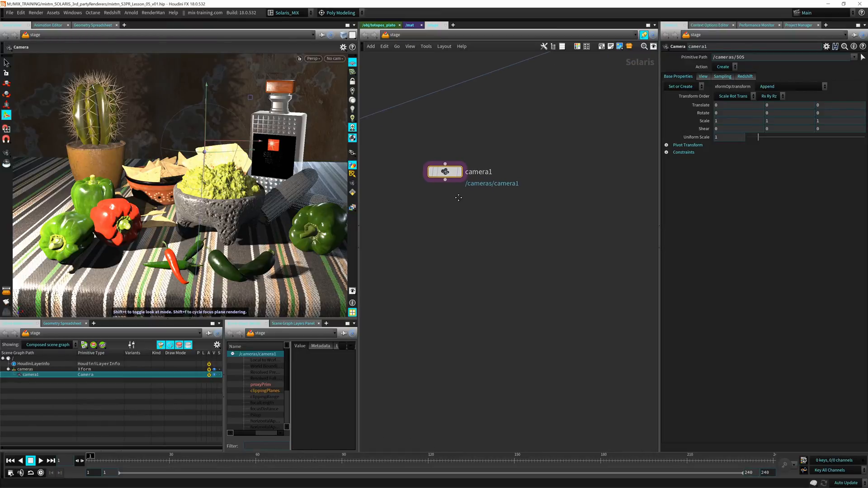
Step: Duplicate the camera1 node and place the copy beside it at the same height
double_click(479, 172)
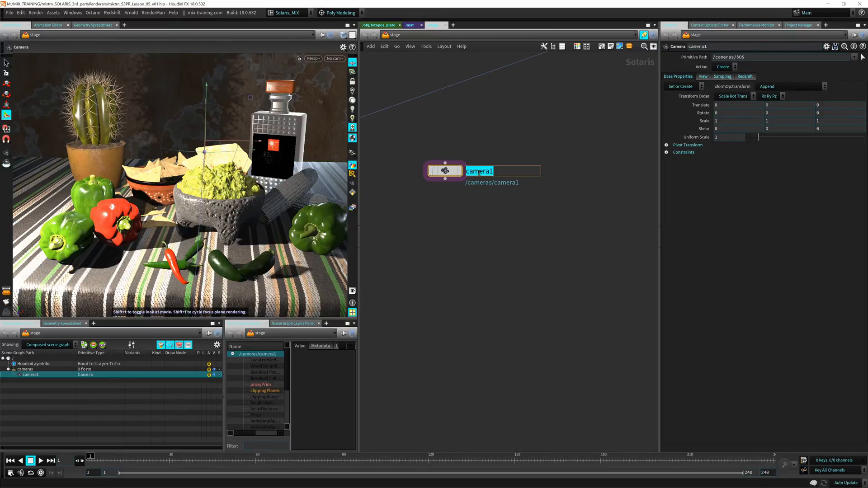
click(454, 217)
alt+drag(446, 173, 571, 177)
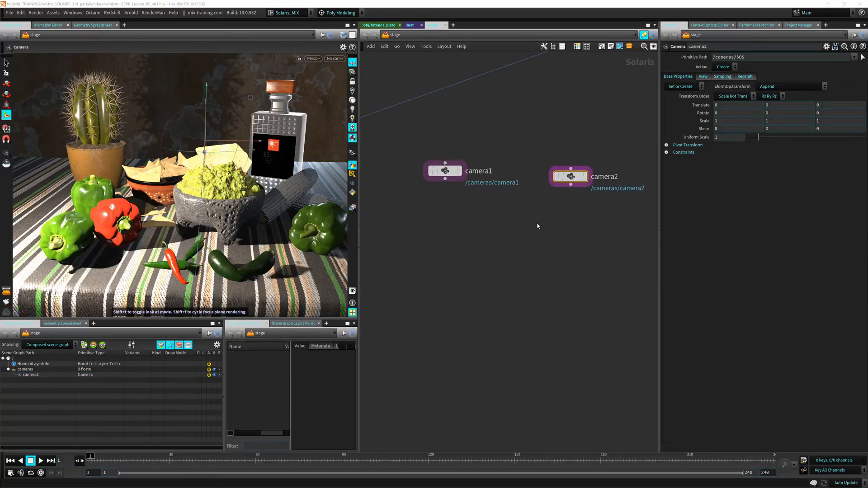
middle_drag(538, 226, 528, 214)
drag(560, 165, 555, 160)
Step: Combine both camera nodes with a Merge node and place it below and between them
drag(410, 125, 566, 190)
key(Tab)
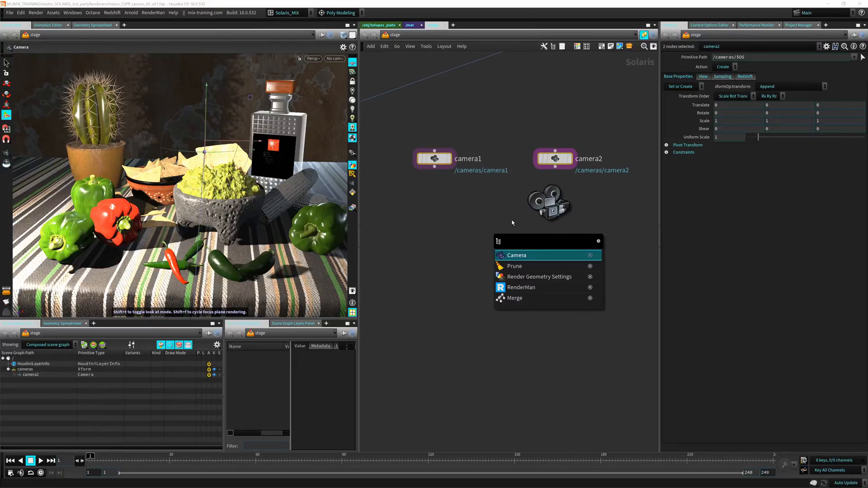
text(mer)
key(Return)
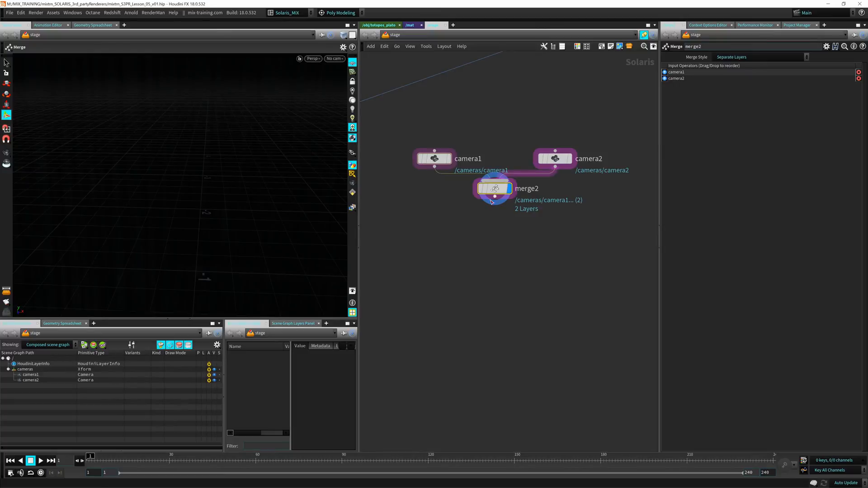
drag(493, 193, 497, 230)
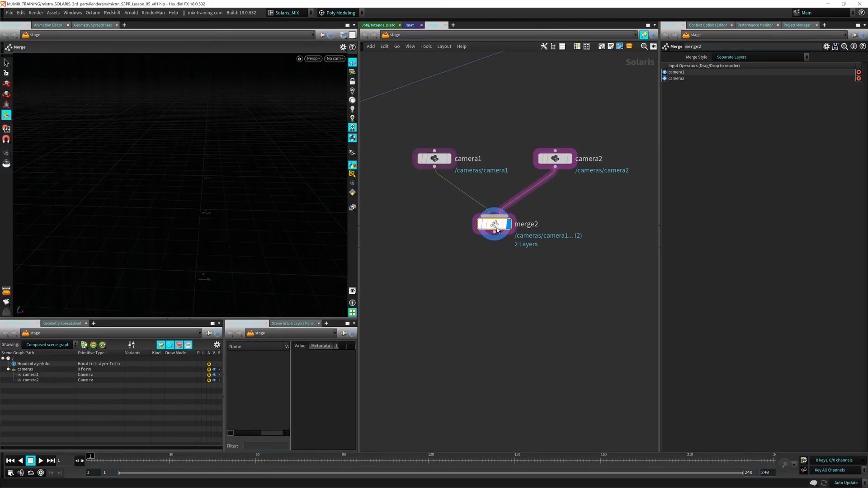
Step: Append a Configure Layer node directly below the camera merge
key(Tab)
text(conf)
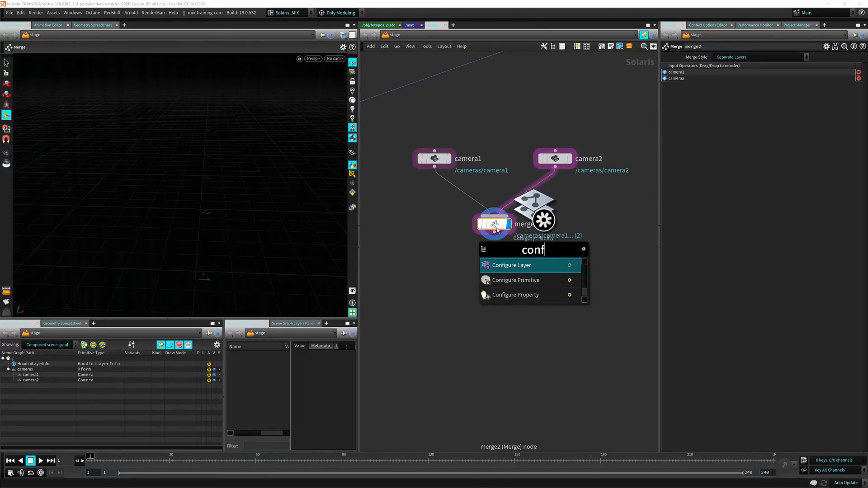
key(Return)
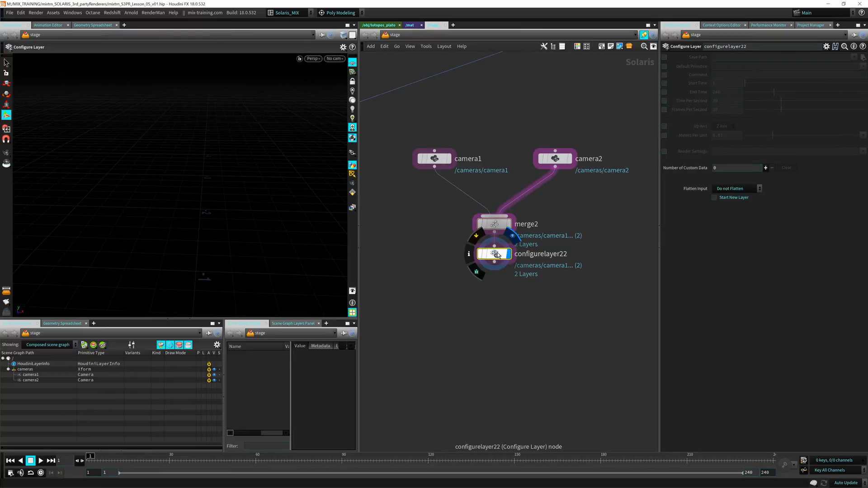
drag(496, 254, 496, 261)
Step: Enable the configure layer's save path and set it to $HIP/usd/Assets_tut/shot_cameras.usd
click(664, 58)
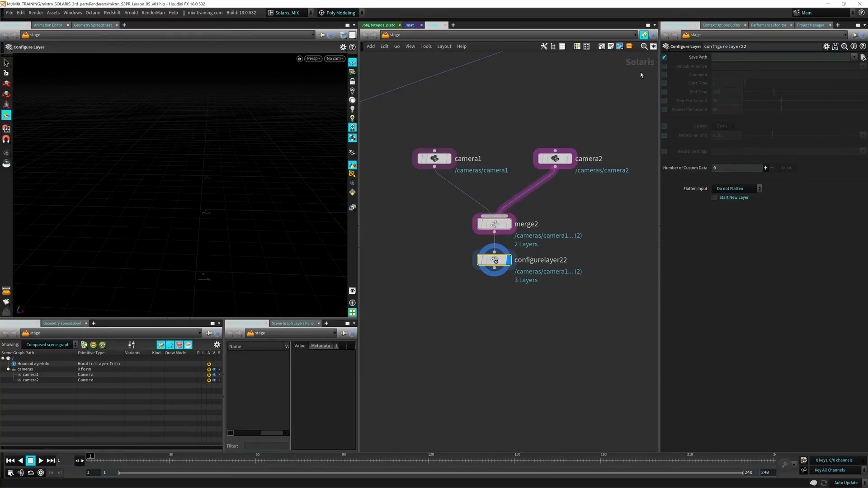
click(864, 57)
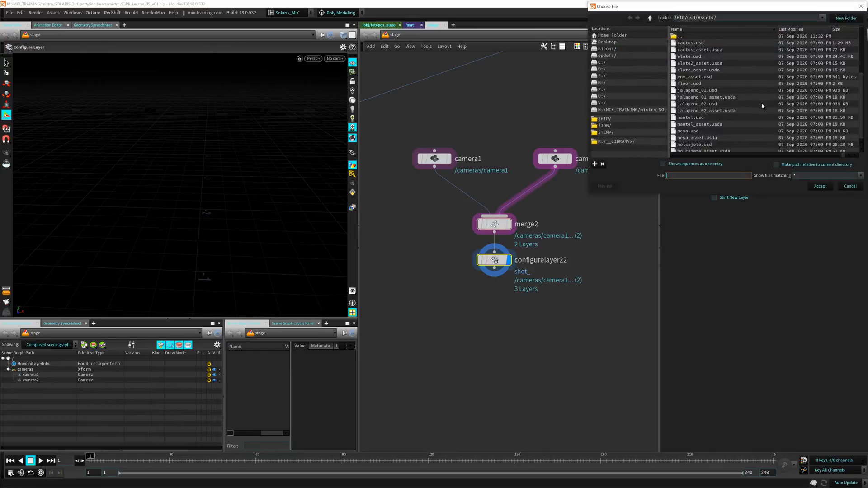
click(681, 37)
double_click(680, 37)
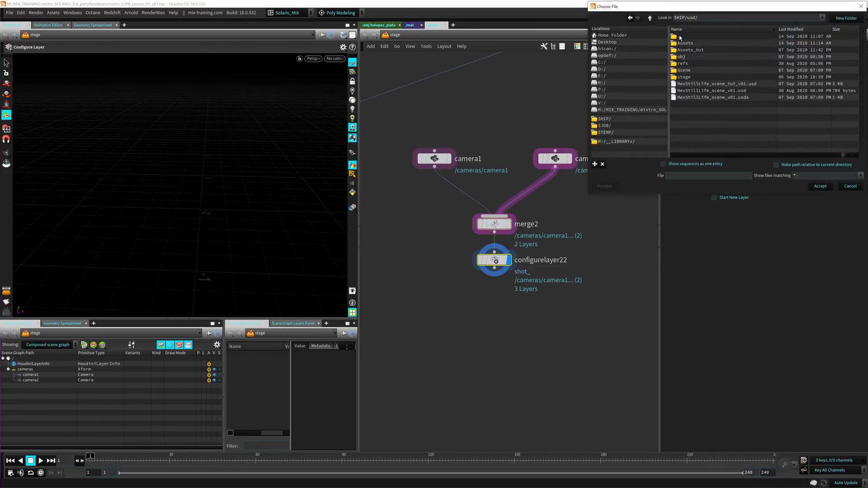
double_click(698, 50)
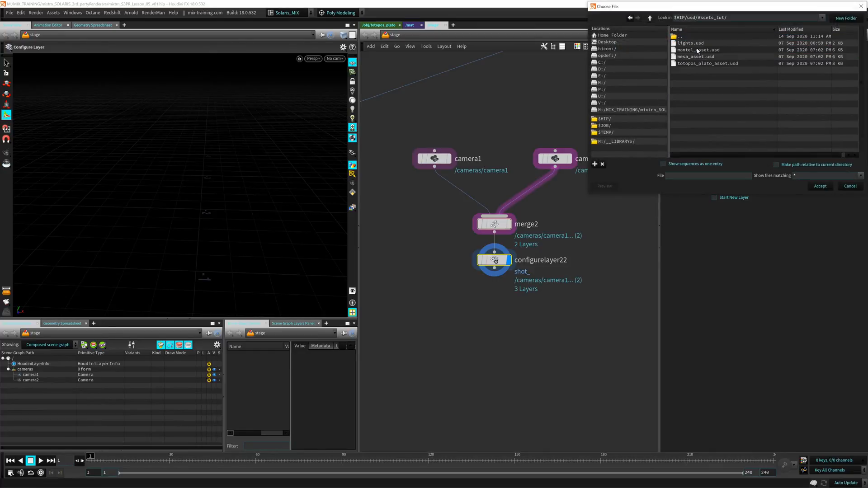
click(691, 176)
text(cameras.usd)
key(Return)
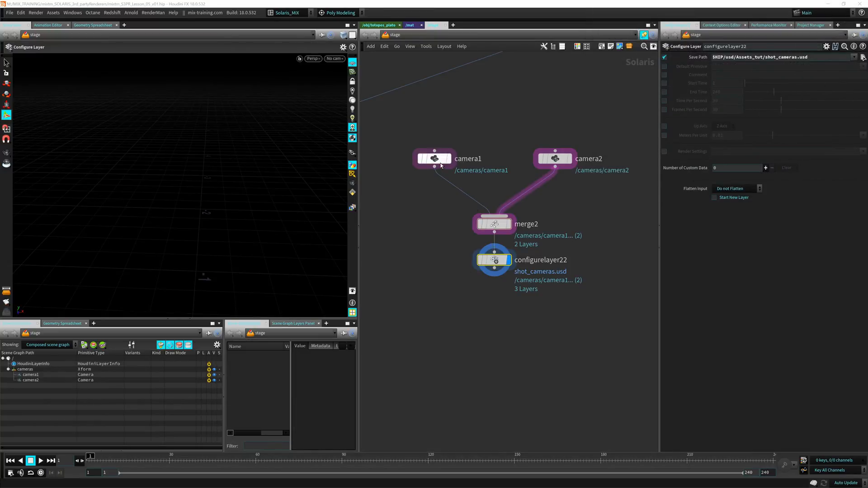
Step: Nudge the camera1 node slightly and move the sublayer5 node a little lower in the network
drag(434, 158, 437, 153)
middle_drag(446, 244, 522, 224)
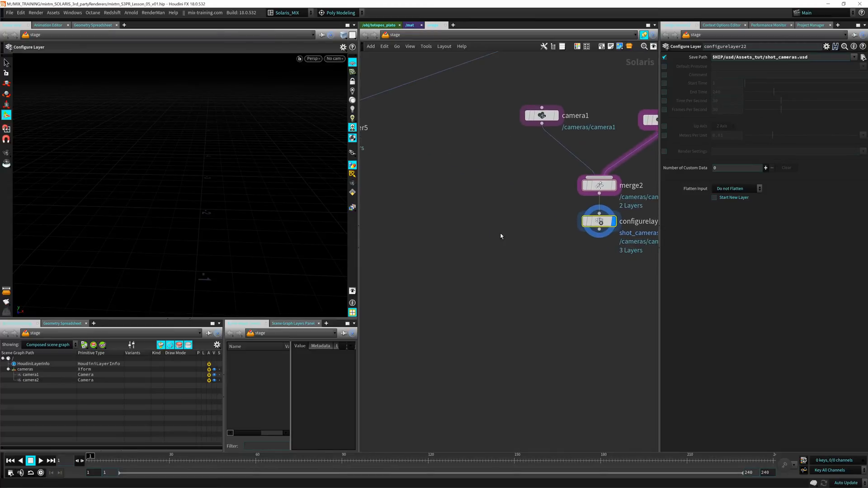
scroll(521, 291, down, 5)
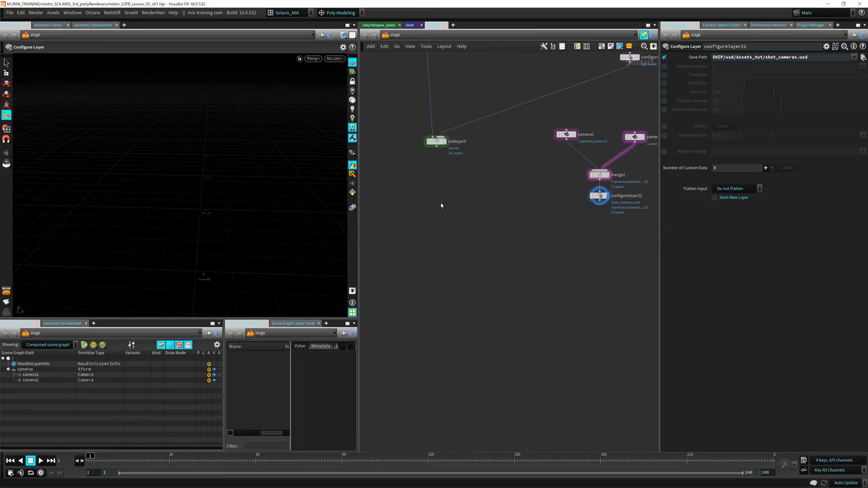
drag(437, 144, 430, 175)
middle_drag(465, 129, 441, 182)
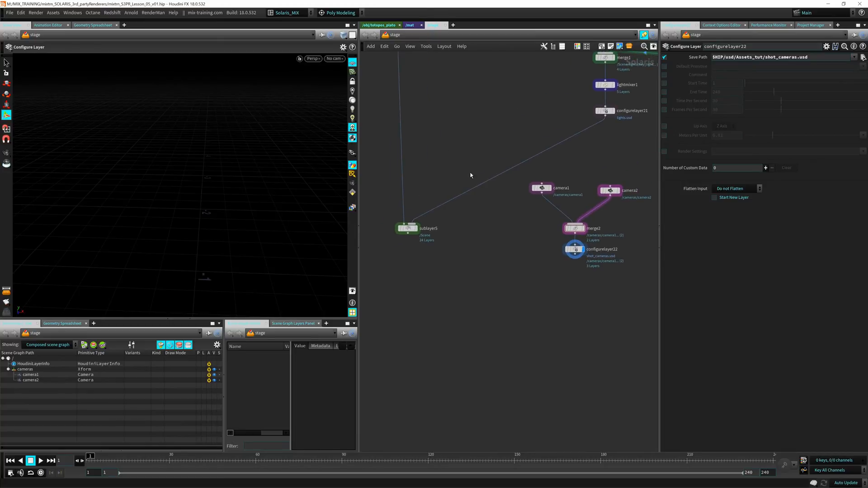
scroll(430, 247, down, 5)
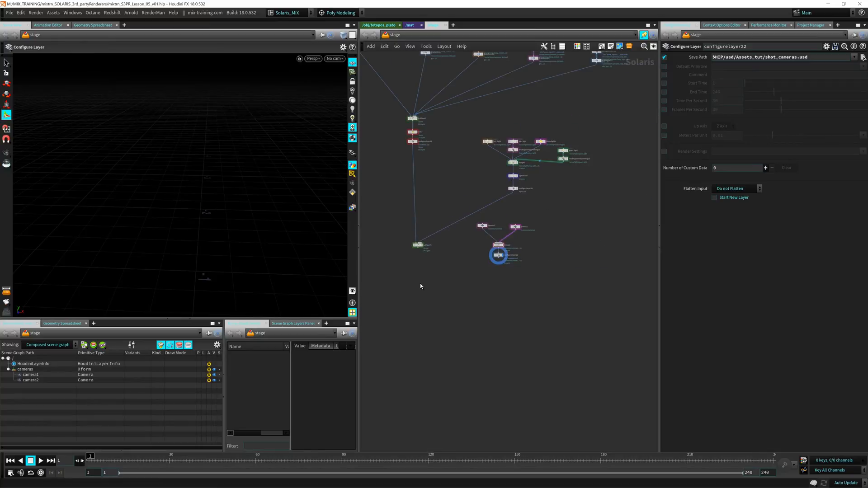
Step: Add a new Sublayer node in the empty space below sublayer5
scroll(421, 285, up, 5)
key(Tab)
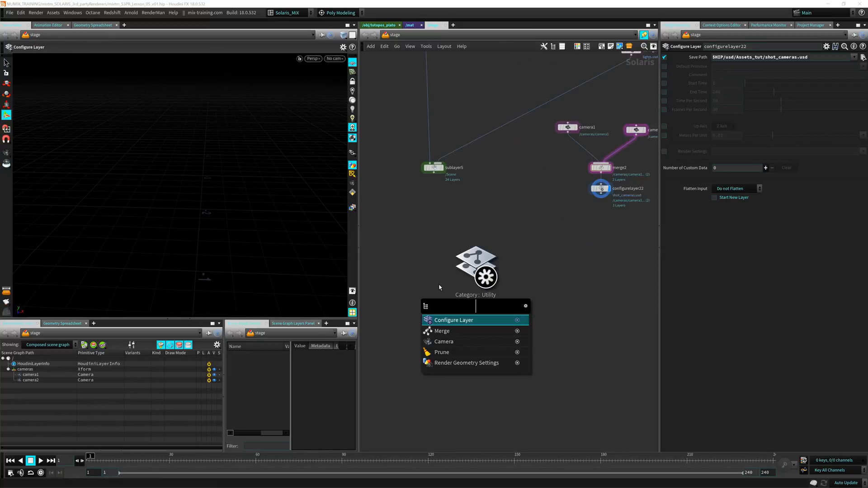
text(subl)
key(Return)
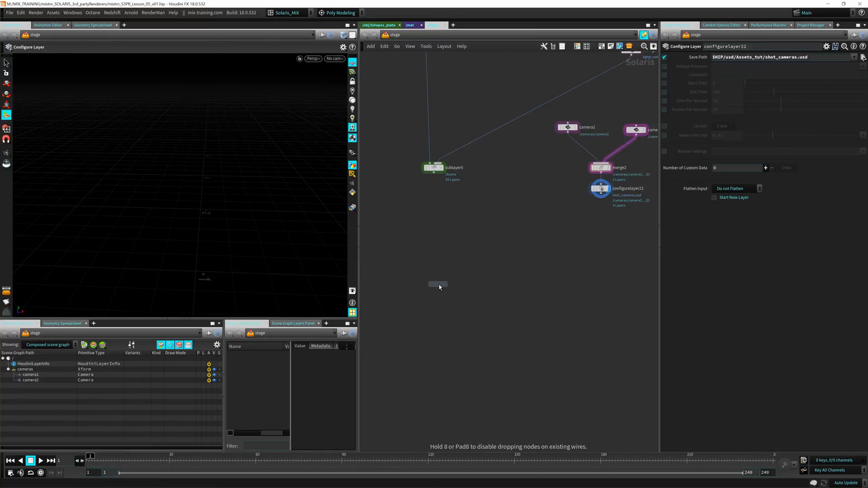
click(426, 277)
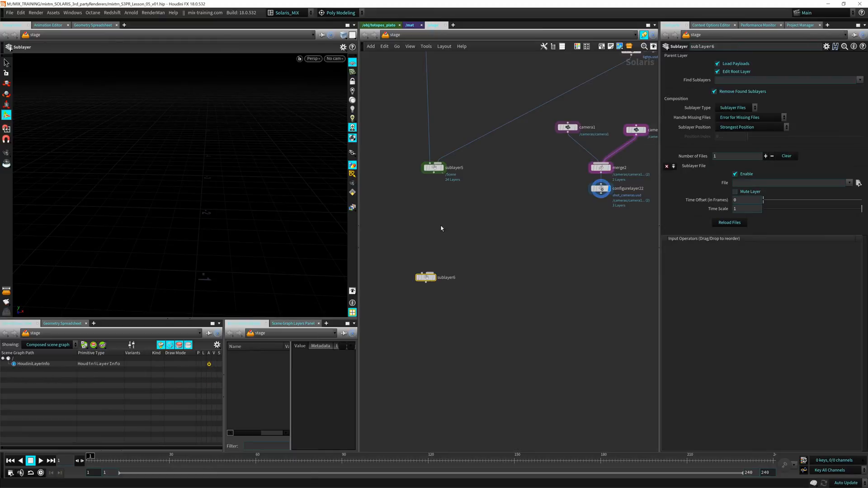
Step: Wire sublayer5 and the cameras' configure layer into the new sublayer, and move the camera branch closer to it
click(434, 174)
click(425, 274)
drag(417, 275, 442, 289)
click(601, 198)
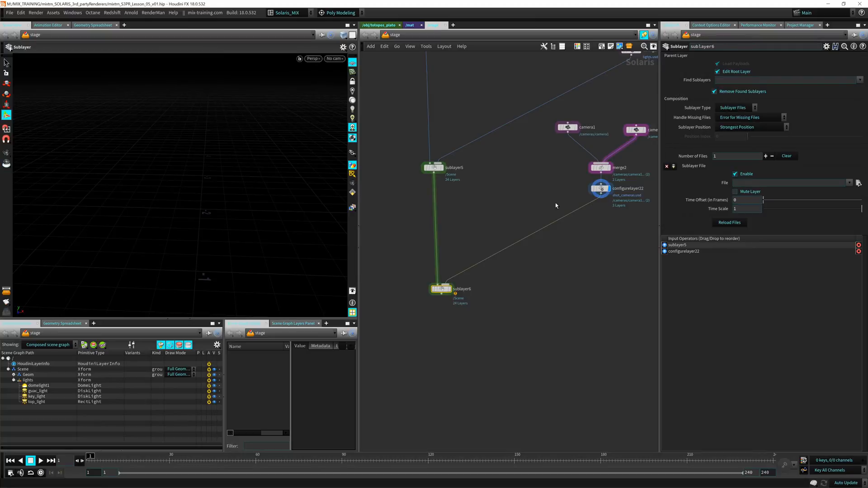
drag(552, 202, 653, 105)
drag(601, 188, 567, 243)
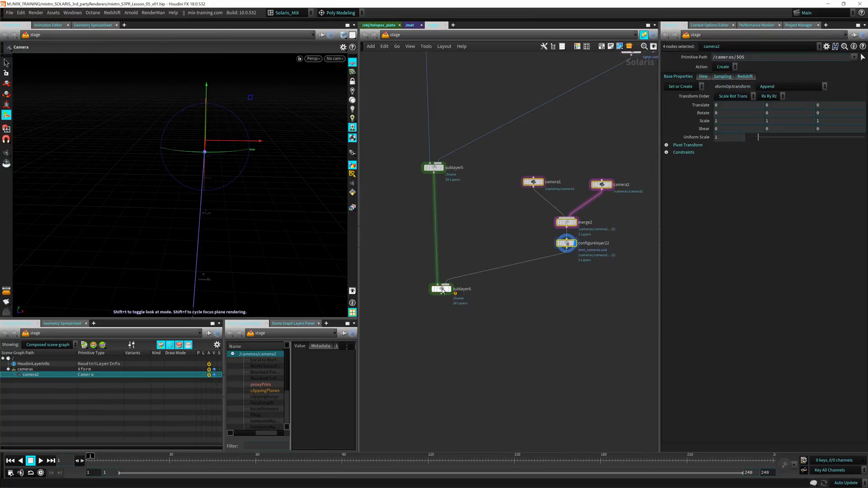
Step: Set sublayer6's Sublayer Type to Sublayer Inputs and display that node in the viewport
click(442, 290)
click(735, 107)
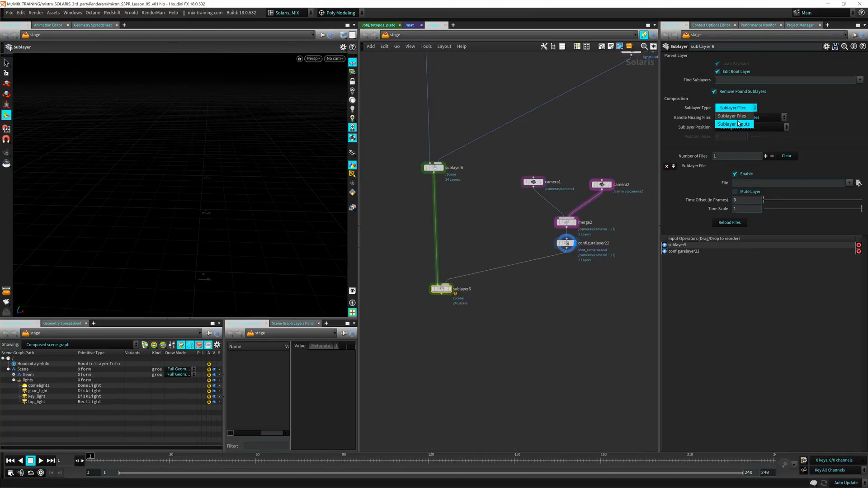
click(739, 124)
click(448, 289)
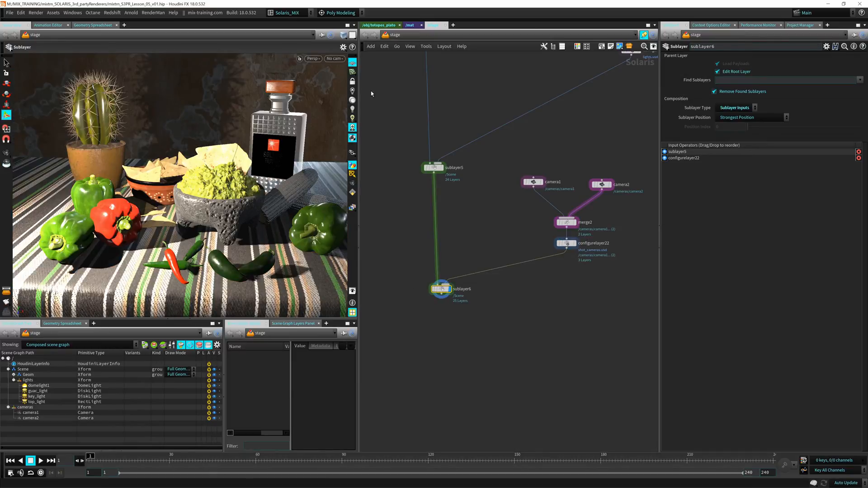
Step: Look through /cameras/camera1 with the view tied to it and start pulling the camera back from the wall
click(334, 58)
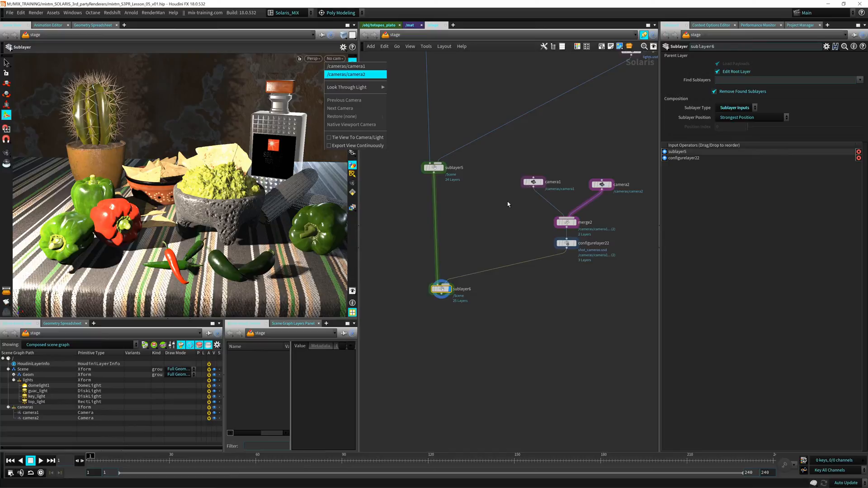
click(358, 68)
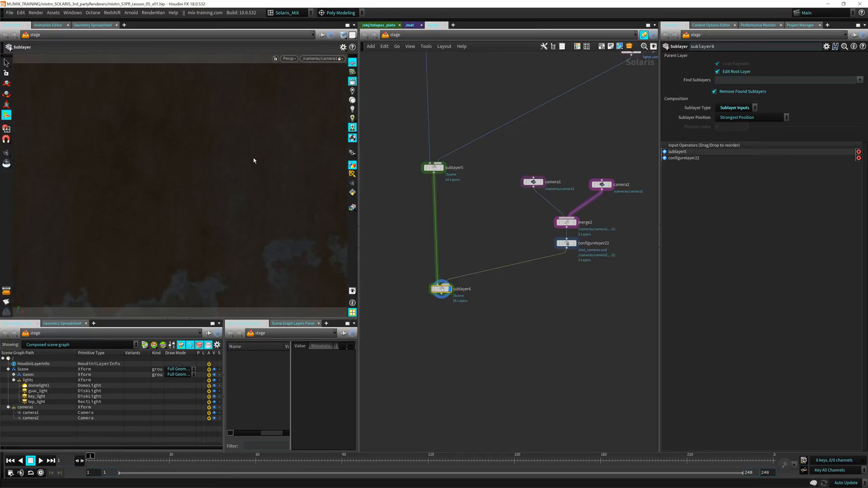
key(Escape)
right_drag(185, 173, 233, 213)
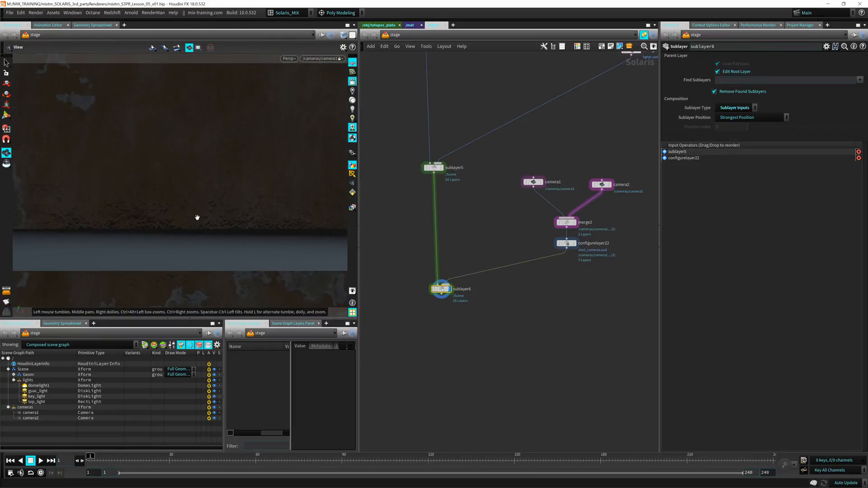
middle_drag(197, 217, 217, 246)
key(Return)
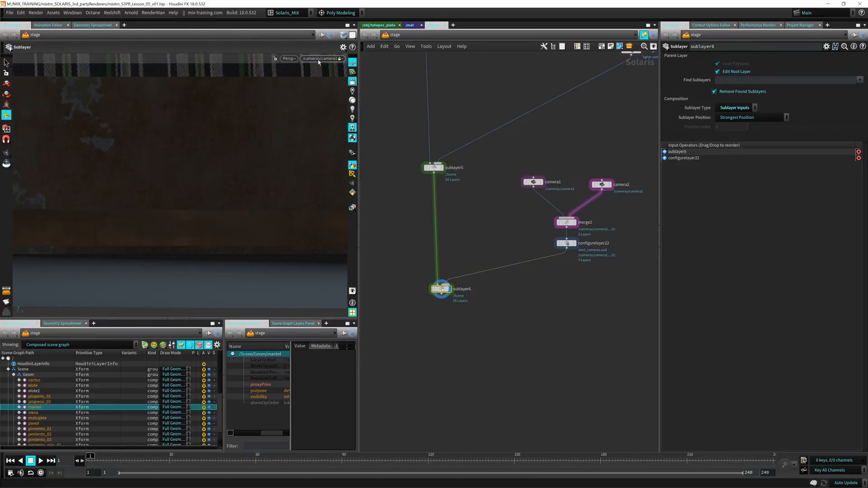
click(318, 59)
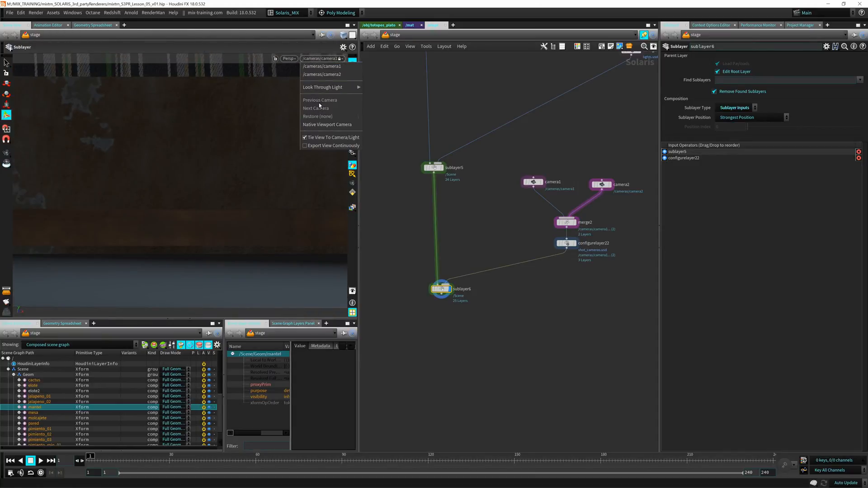
click(290, 58)
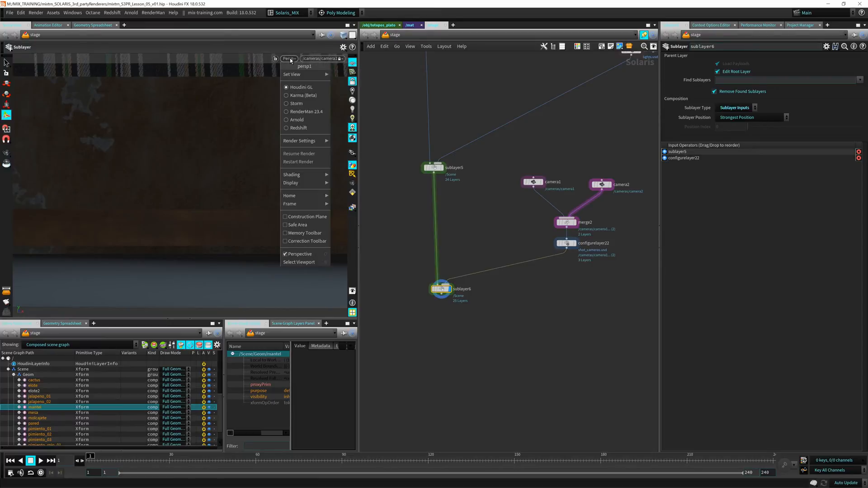
click(406, 108)
Step: Pull back, raise and tilt camera1 until the whole still life on the striped tablecloth is framed
key(Escape)
right_drag(276, 182, 166, 196)
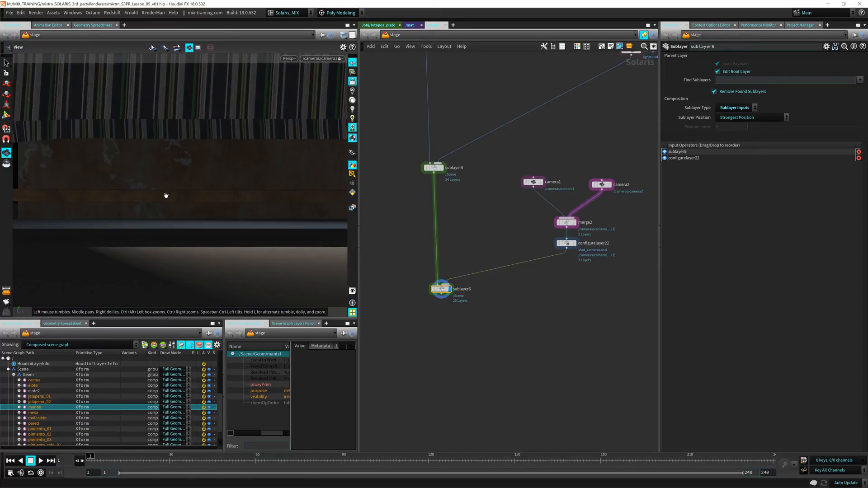
right_drag(272, 143, 217, 148)
middle_drag(218, 148, 208, 240)
drag(233, 196, 240, 207)
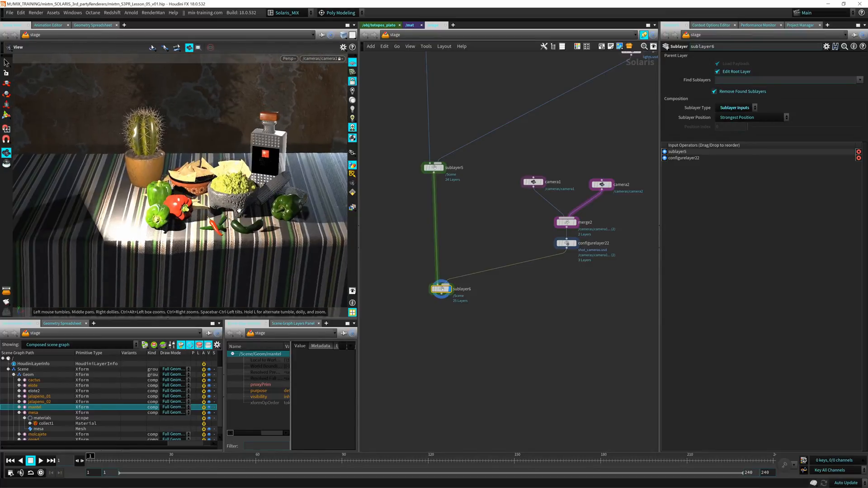
Step: Dolly, pan and tumble camera1 until the still life fills the frame from a slightly higher angle
middle_drag(221, 198, 207, 213)
right_drag(201, 216, 246, 211)
middle_drag(245, 211, 254, 224)
drag(239, 224, 224, 191)
key(Escape)
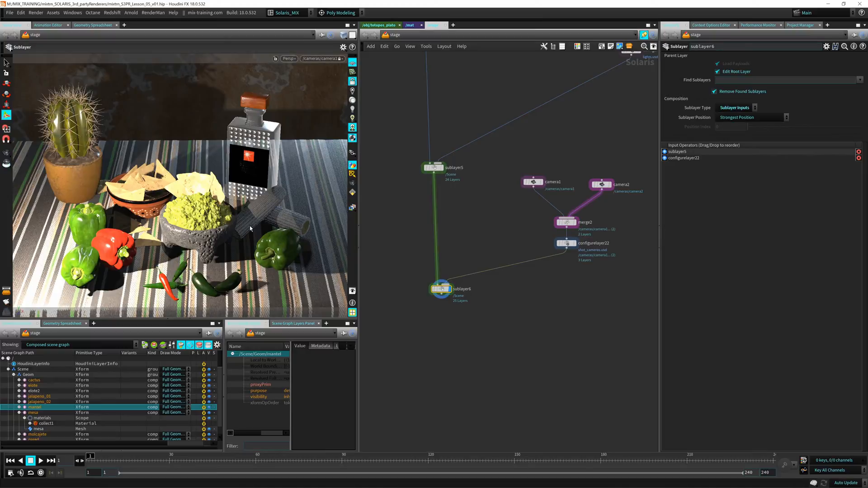
Step: Set the Focal Length of the camera1 node to 60
click(533, 182)
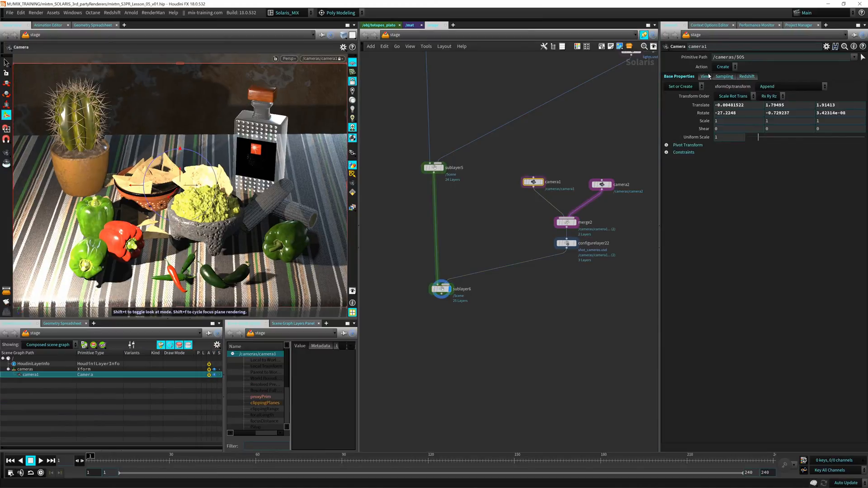
drag(764, 96, 753, 97)
text(60)
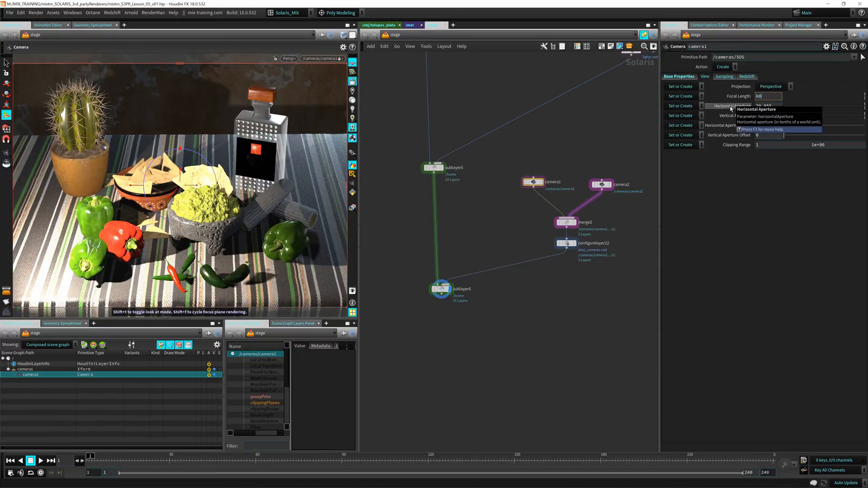
key(Return)
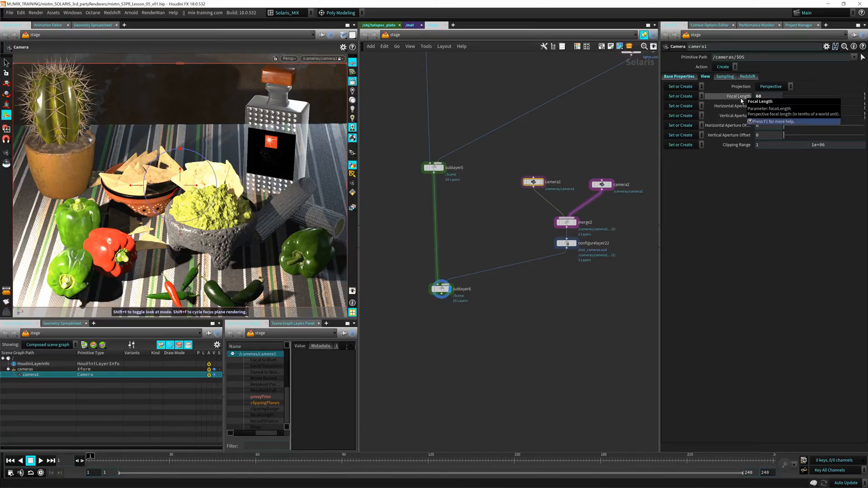
Step: Reframe camera1 from a raised angle, pulling back until the cactus, bottle and peppers all fit inside the frame
key(Escape)
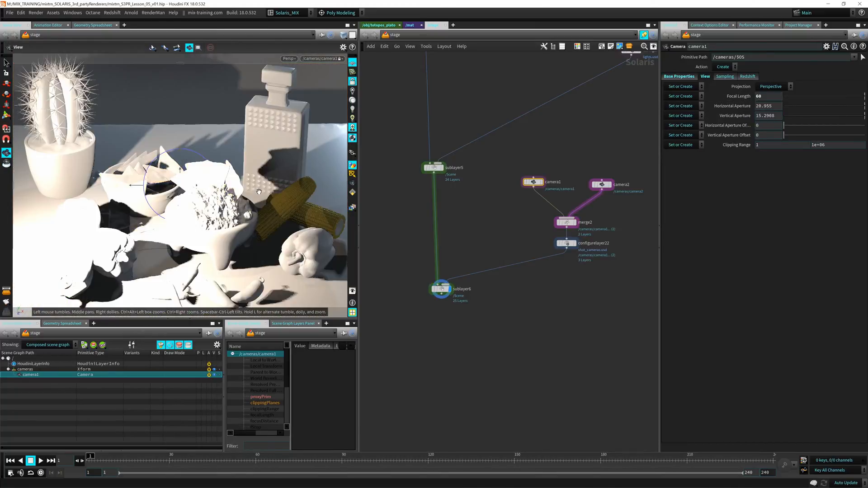
drag(247, 191, 238, 264)
key(Return)
key(Escape)
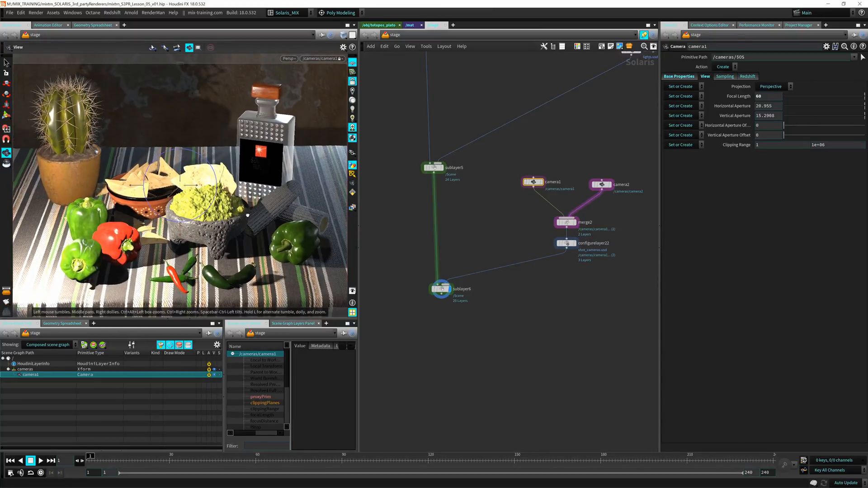
middle_drag(247, 221, 253, 217)
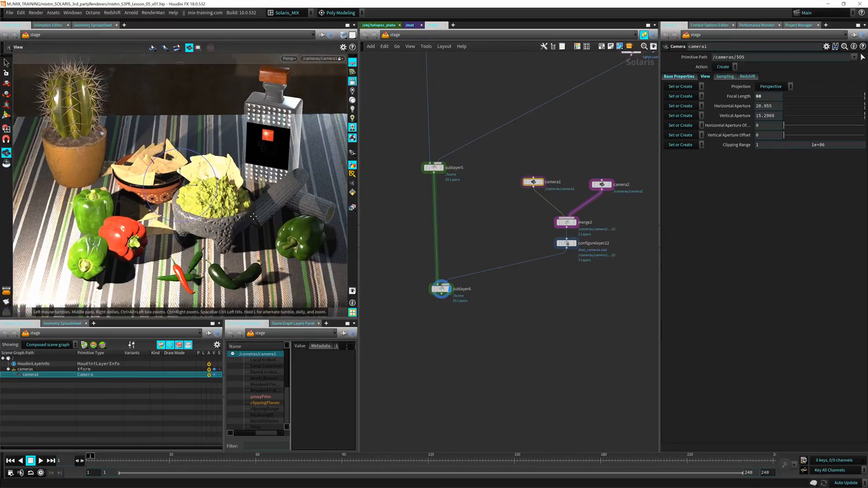
right_drag(249, 218, 251, 222)
middle_drag(238, 221, 241, 228)
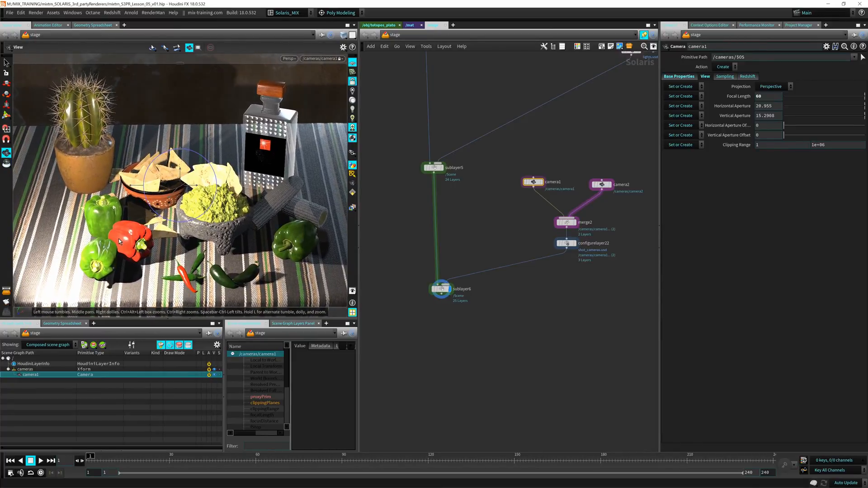
key(Return)
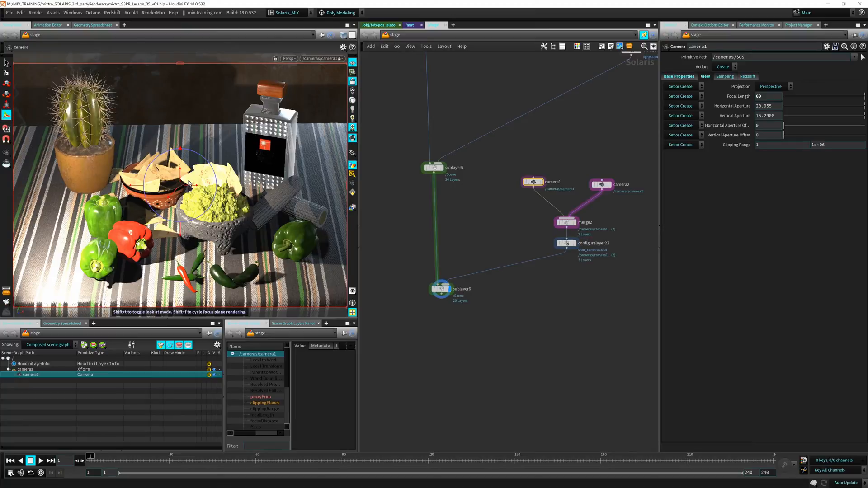
key(space)
middle_drag(189, 183, 184, 183)
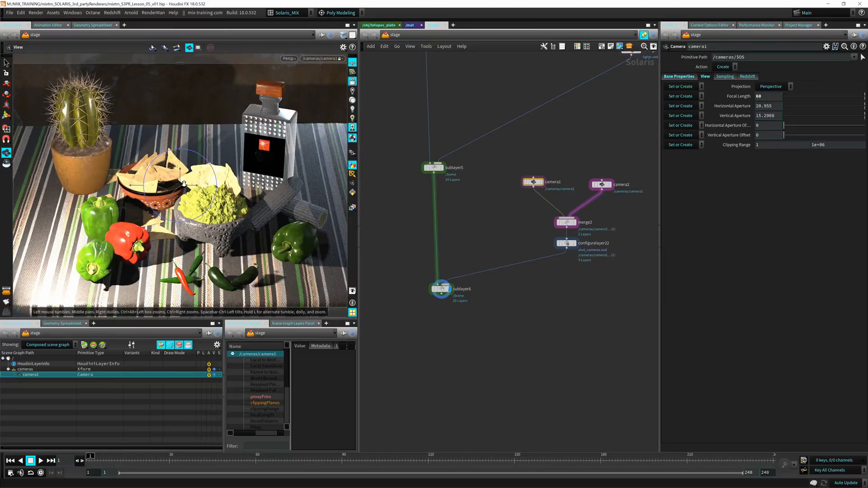
right_drag(184, 183, 183, 185)
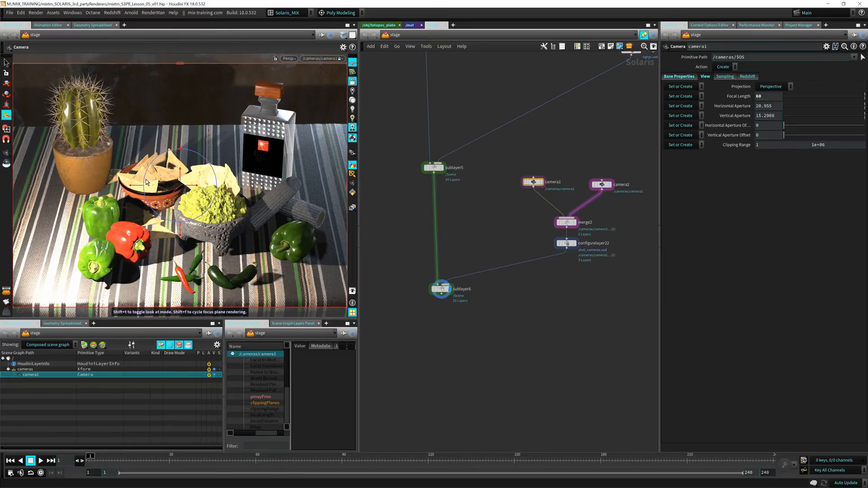
Step: Look through /cameras/camera2 with the view tied to it and frame the still life from a low front angle
click(322, 59)
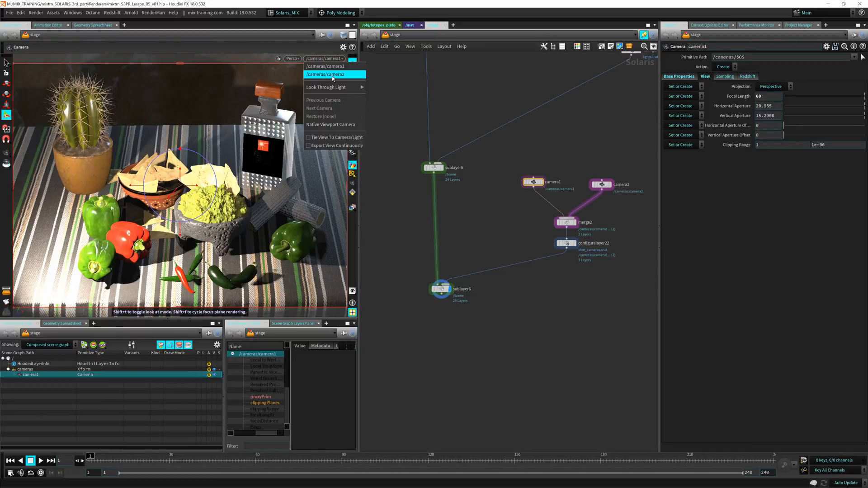
click(333, 78)
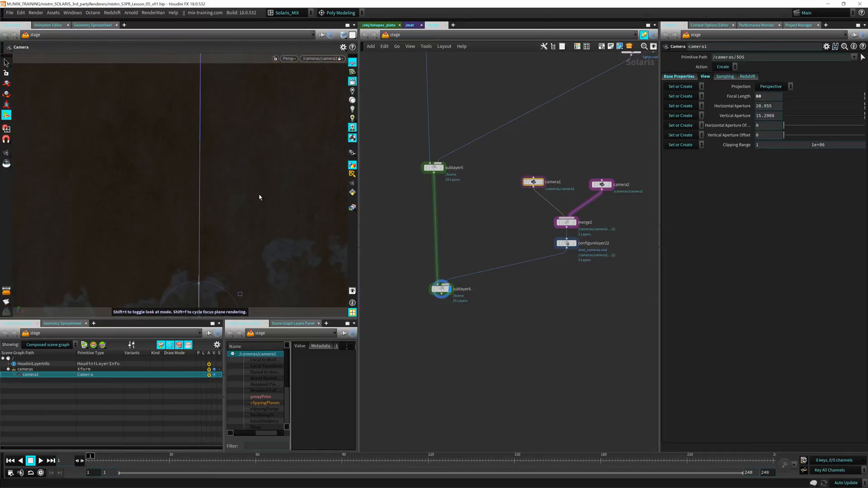
alt+drag(261, 195, 224, 265)
Step: Set the Focal Length of the camera2 node to 100
drag(593, 154, 615, 202)
key(Return)
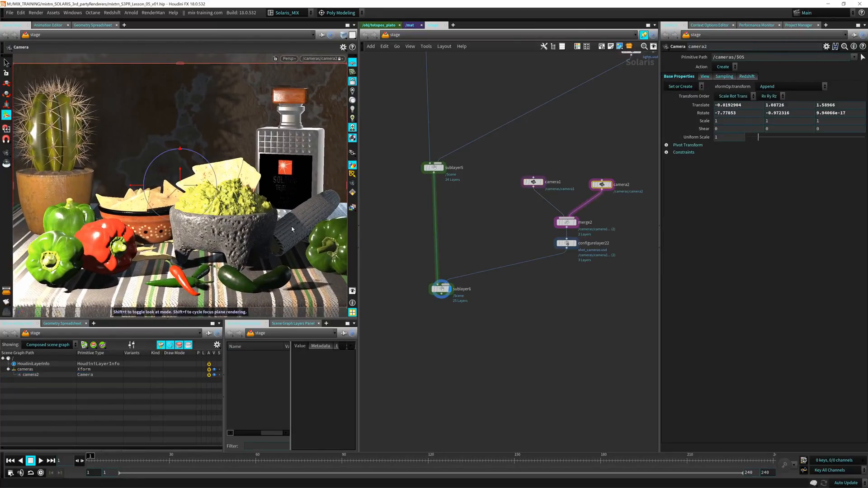
click(704, 77)
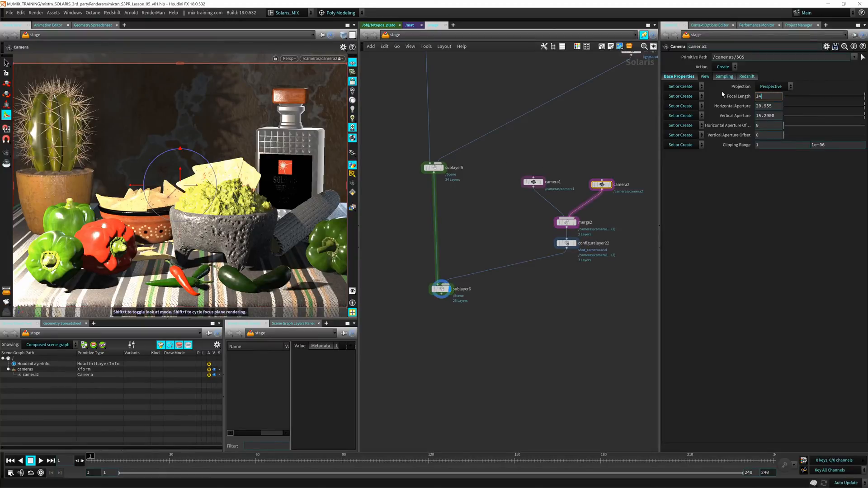
key(Return)
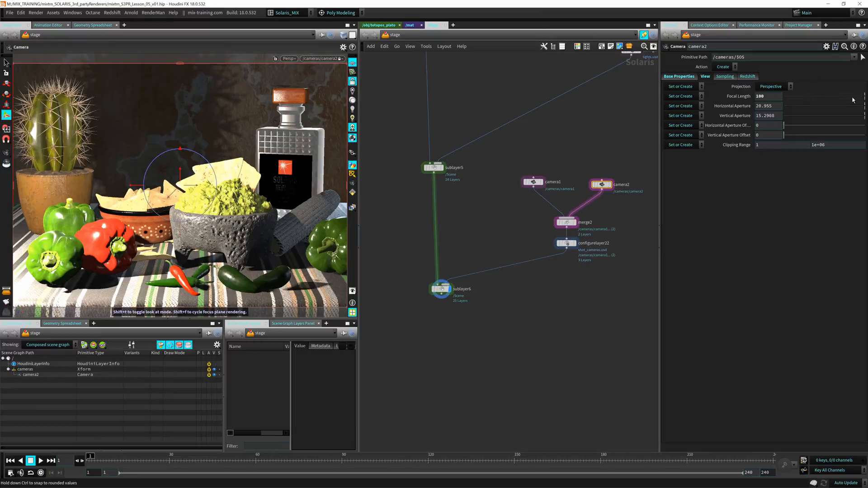
mouse_move(852, 97)
mouse_down()
mouse_move(810, 100)
mouse_move(863, 97)
mouse_move(853, 96)
mouse_up()
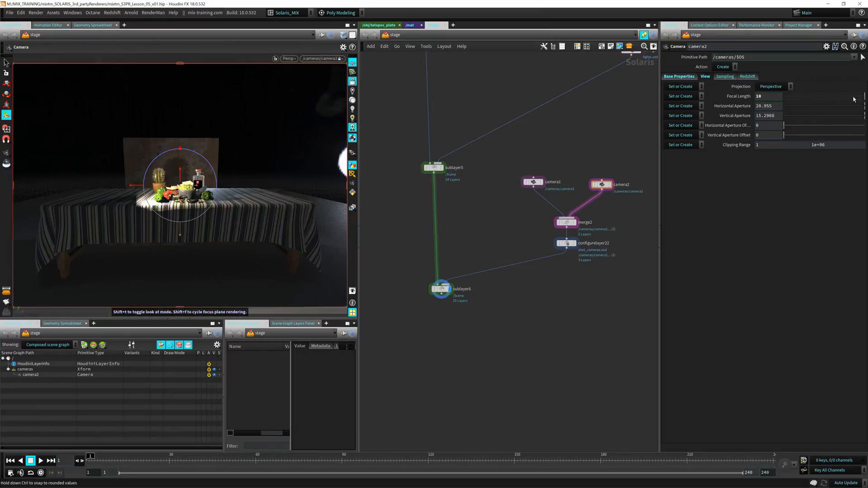
key(ctrl+z)
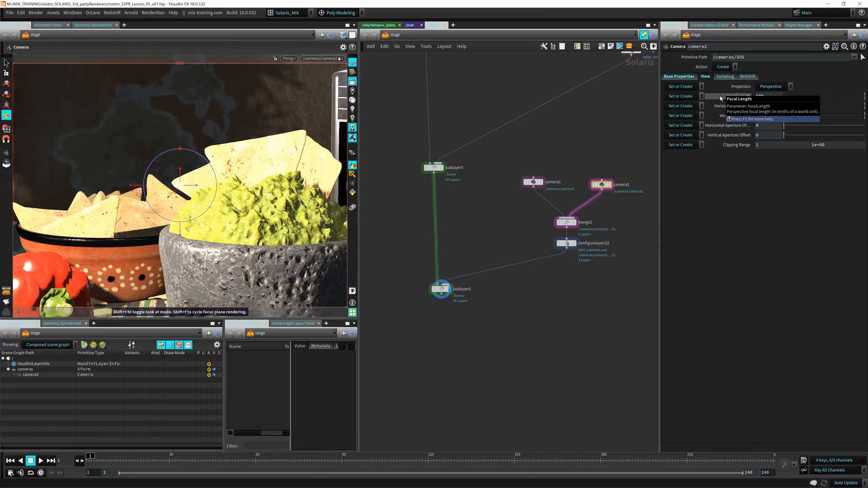
Step: Pull camera2 back and pan it until the cactus, bottle, mortar and peppers all fit inside the frame
key(space)
right_drag(236, 217, 172, 208)
middle_drag(172, 208, 111, 208)
right_drag(111, 208, 207, 210)
middle_drag(207, 211, 233, 202)
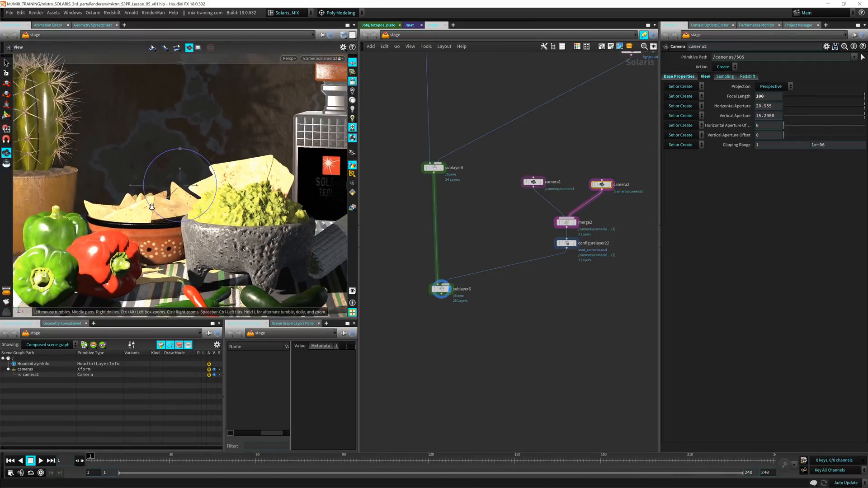
drag(151, 207, 143, 205)
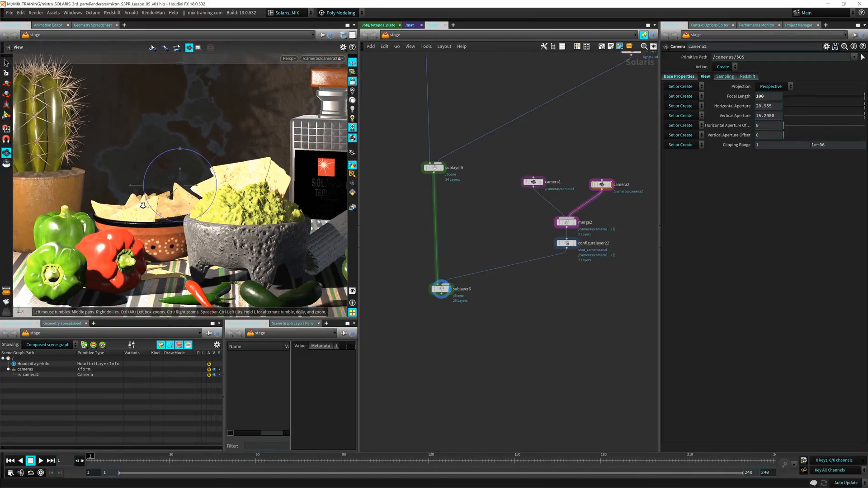
right_drag(142, 204, 187, 217)
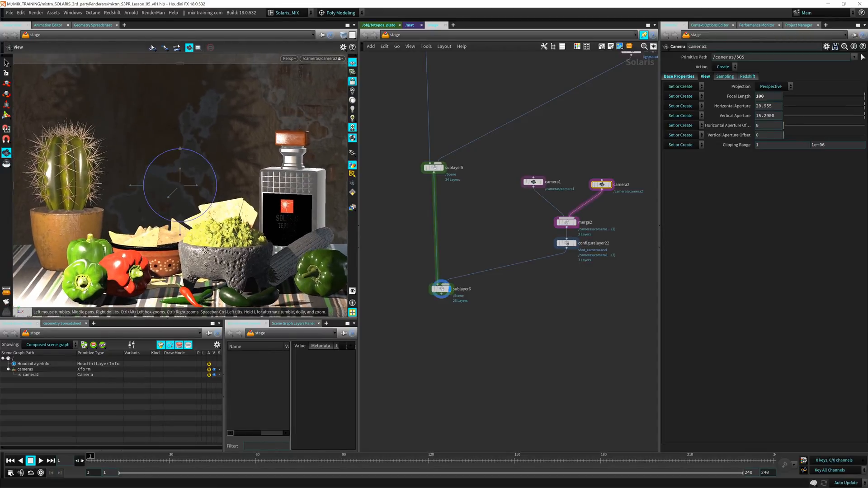
middle_drag(205, 250, 198, 241)
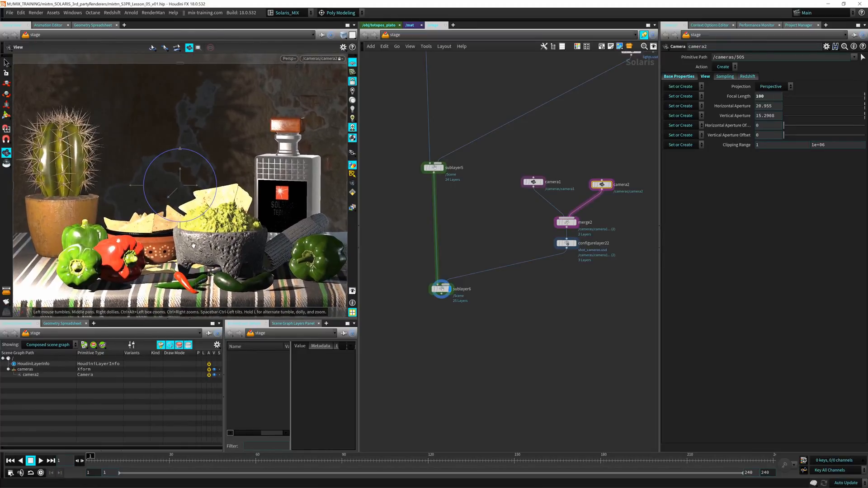
Step: Tumble and pan camera2 to a low, near table-level view with the objects in the lower part of the frame
right_click(193, 243)
click(193, 244)
drag(194, 245, 175, 256)
key(Return)
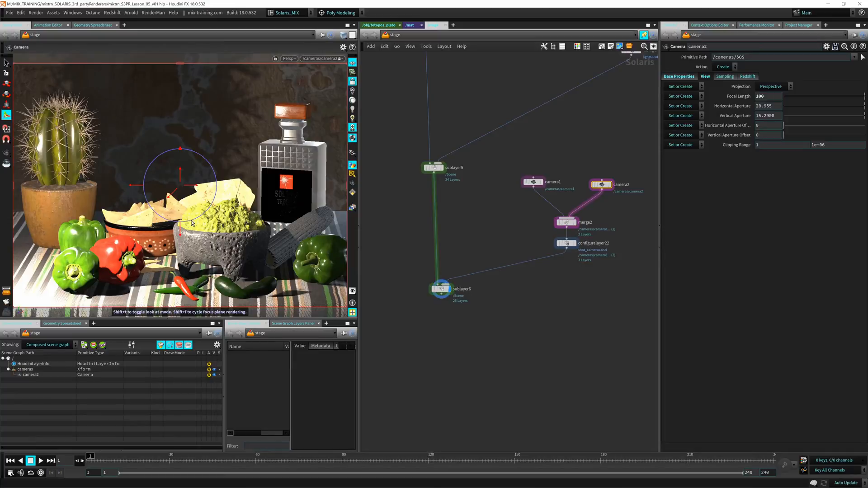
key(Escape)
drag(196, 230, 197, 226)
mouse_move(197, 225)
middle_down()
mouse_move(202, 234)
mouse_move(189, 234)
mouse_move(203, 233)
middle_up()
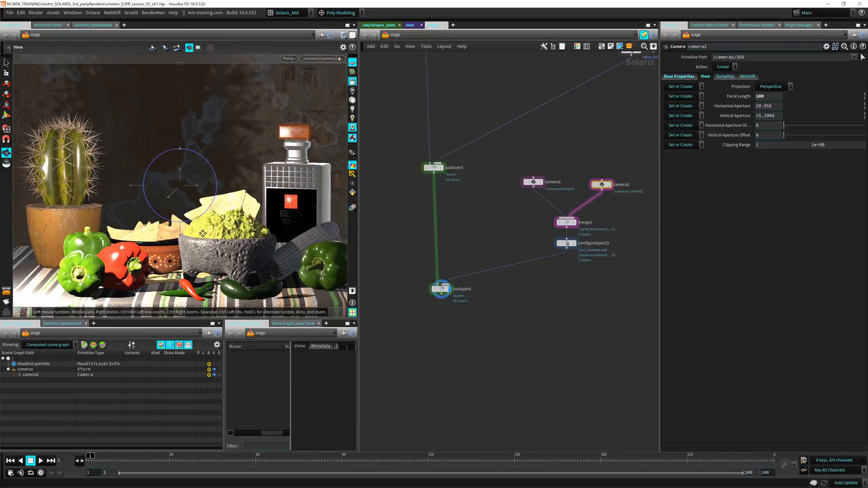
key(Return)
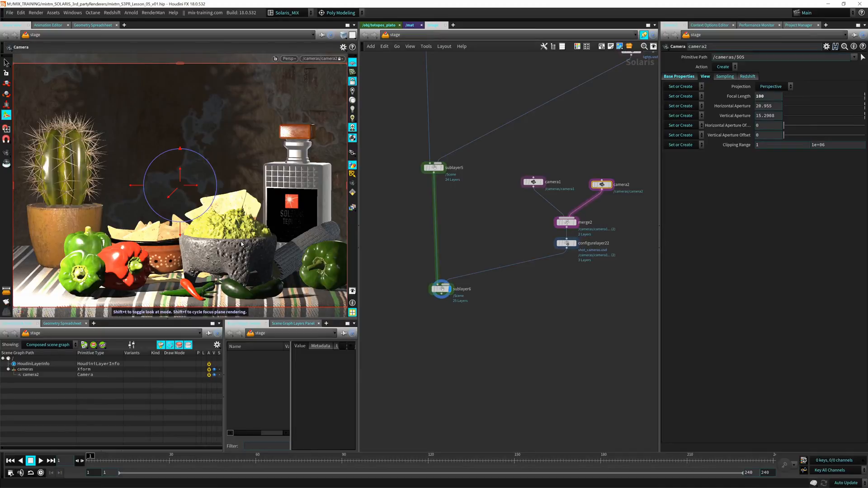
Step: Pan camera2 in small moves to lift the still life in the frame and show more tablecloth below it
key(space)
key(Escape)
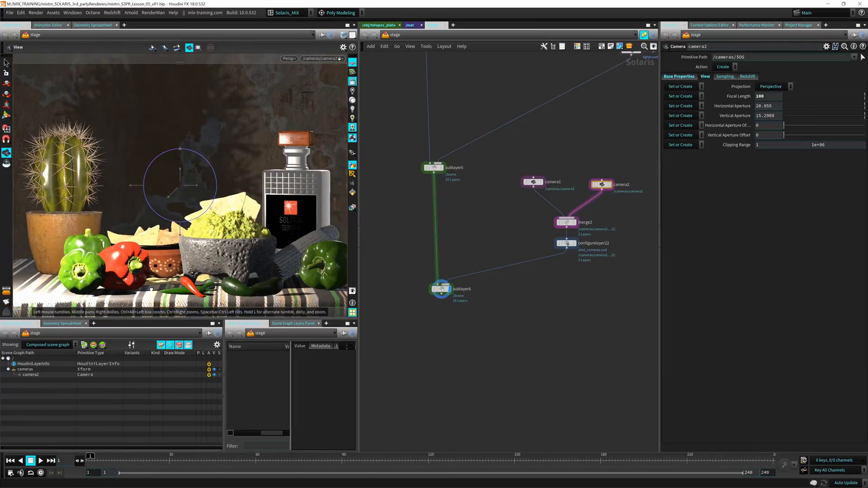
middle_drag(152, 291, 154, 284)
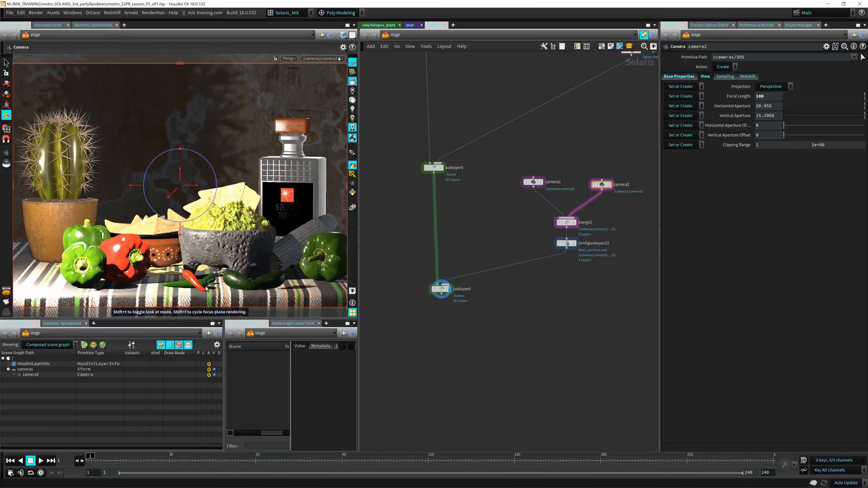
mouse_move(197, 279)
middle_down()
mouse_move(199, 290)
mouse_move(202, 277)
middle_up()
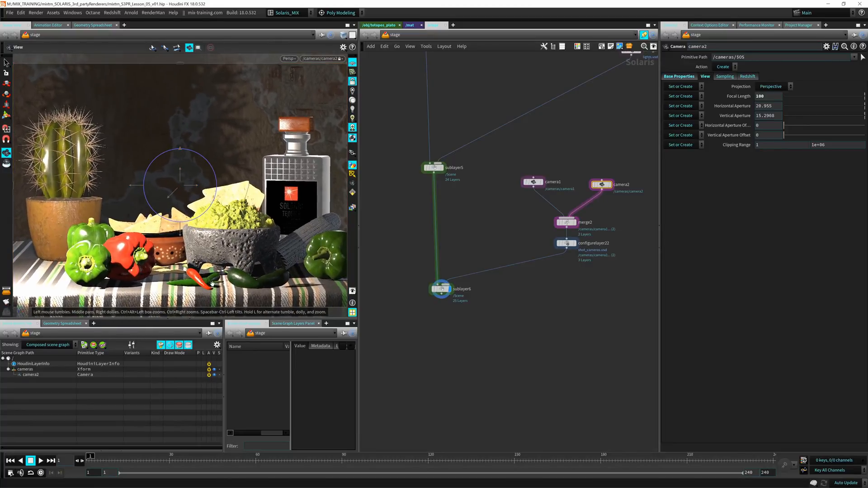
key(Return)
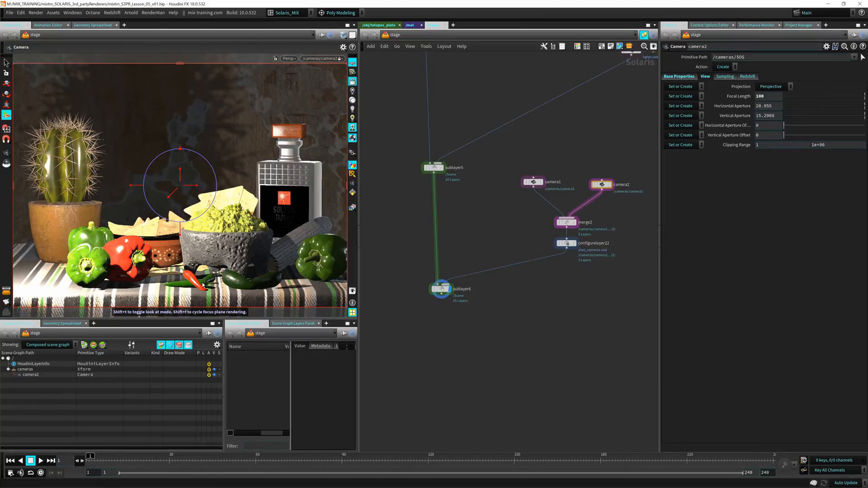
alt+middle_drag(222, 284, 221, 269)
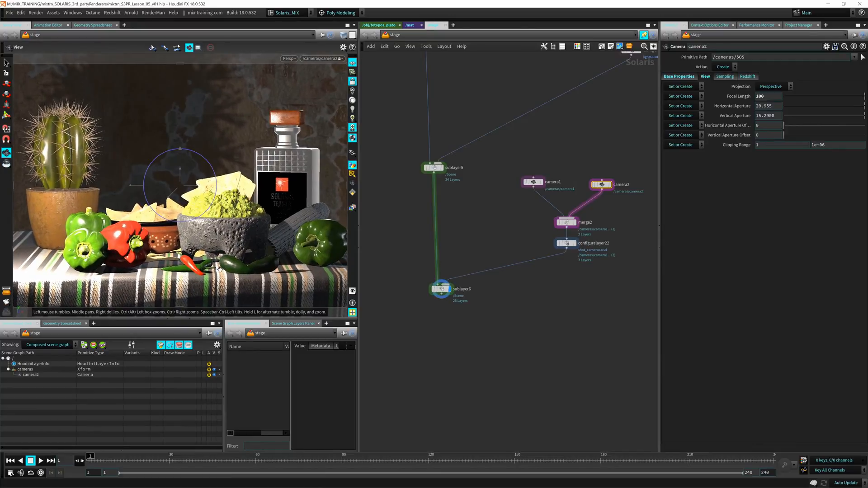
key(Return)
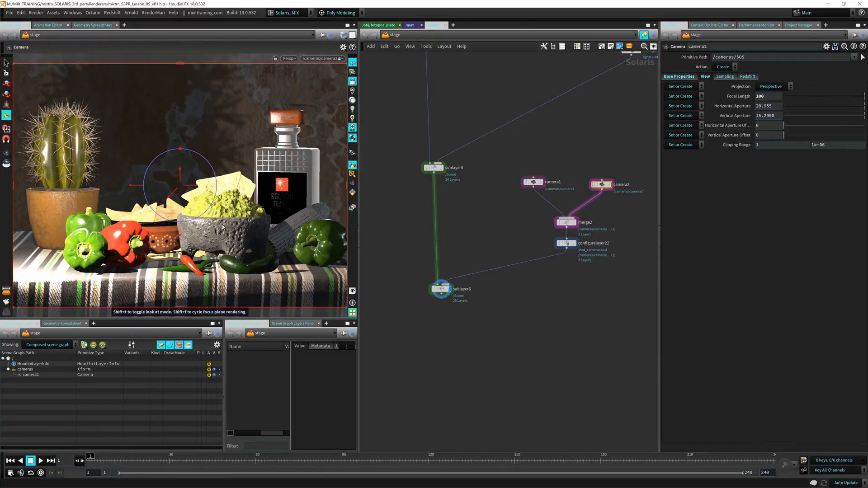
Step: Tie the view to camera2 again and shift it sideways to balance the cactus and bottle within the frame
click(352, 82)
key(Escape)
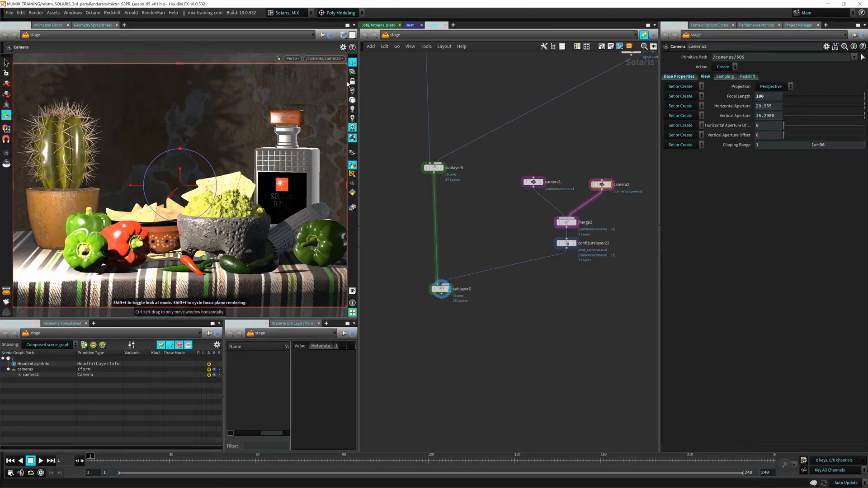
click(352, 82)
middle_drag(275, 123, 281, 124)
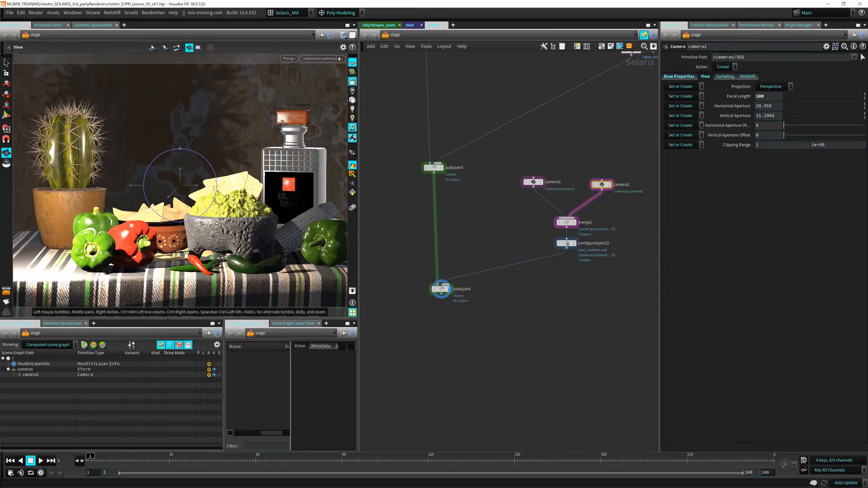
key(Return)
Step: Look through /cameras/camera1 to check its framing
click(324, 59)
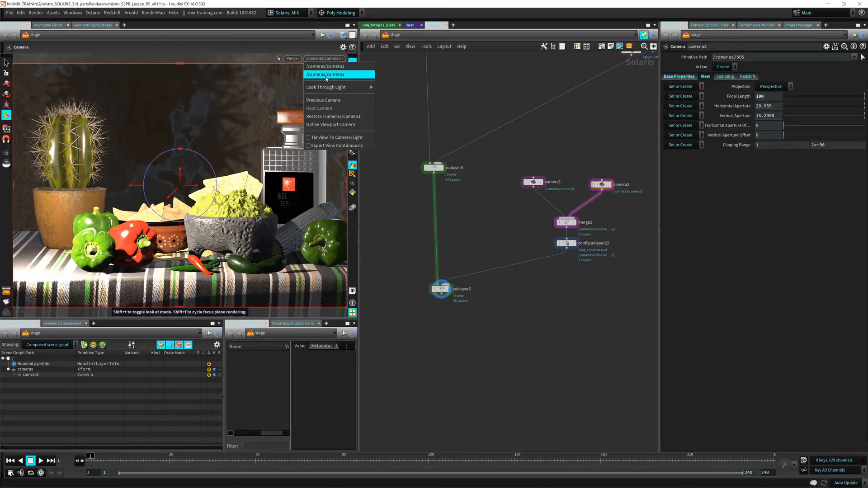
click(329, 72)
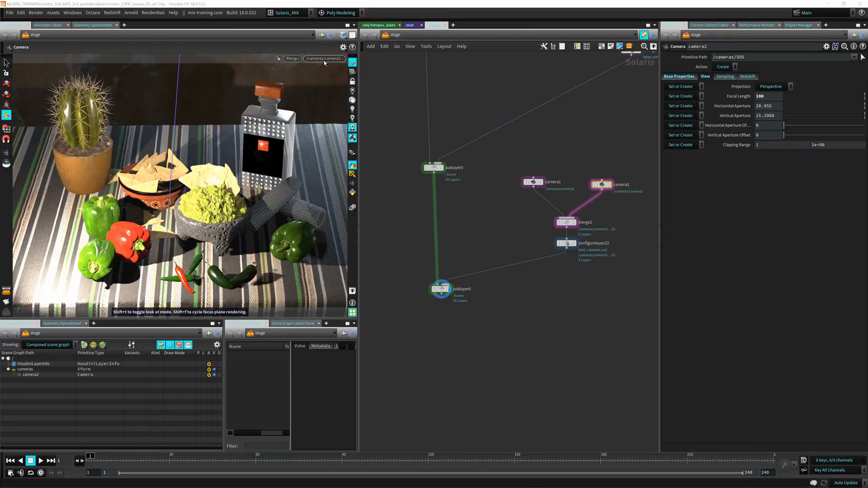
Step: Look through /cameras/camera2 and check the viewport's render display options for the current renderer
click(324, 59)
click(330, 80)
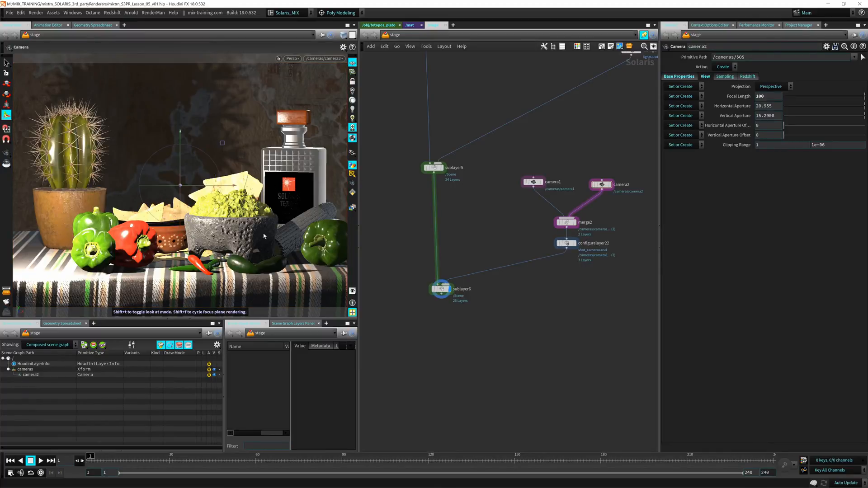
key(d)
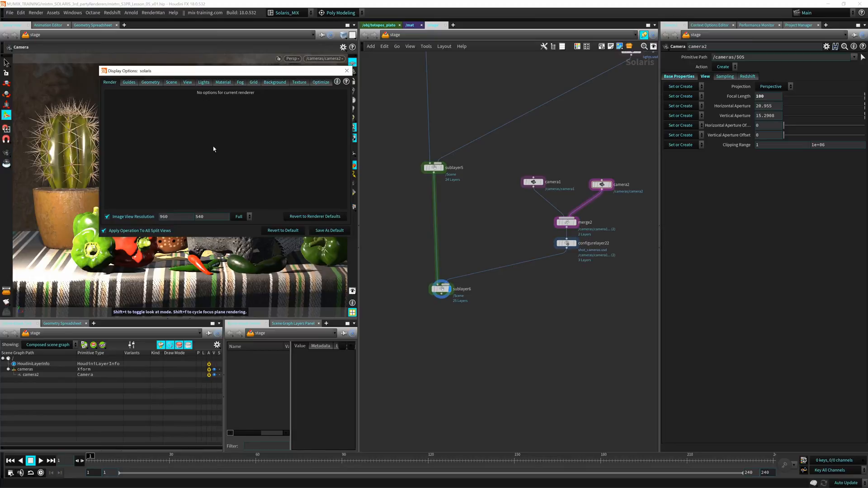
drag(212, 71, 204, 107)
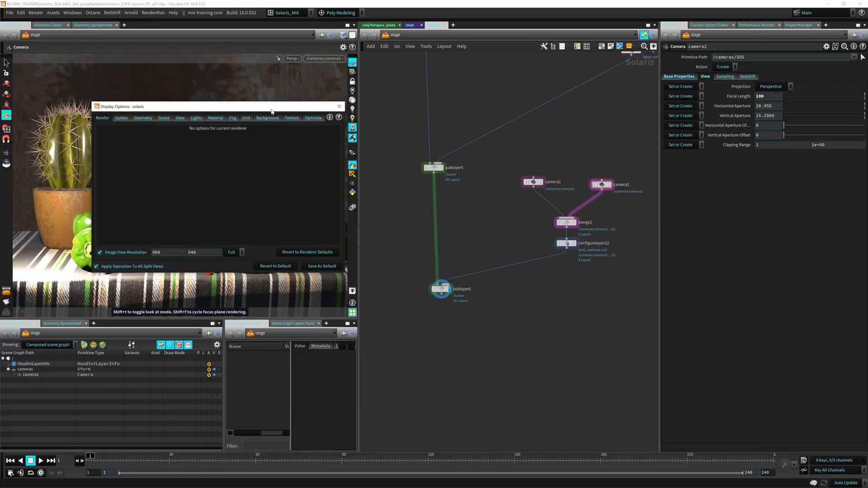
drag(256, 109, 241, 104)
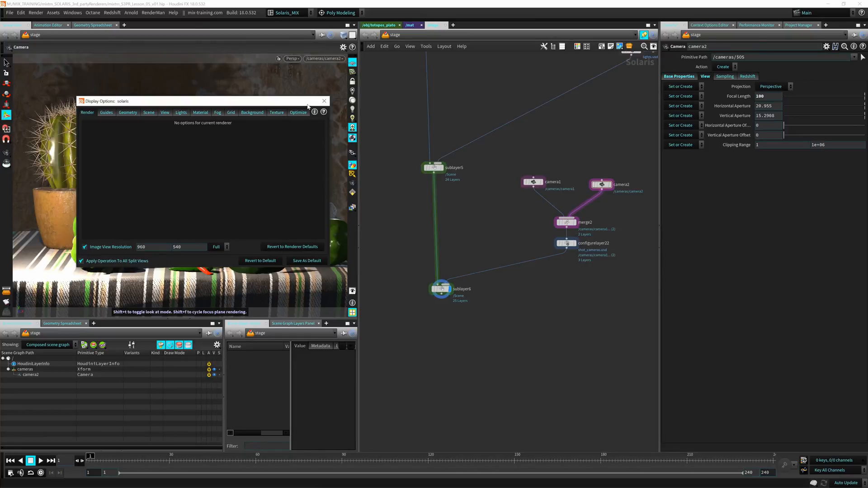
click(324, 101)
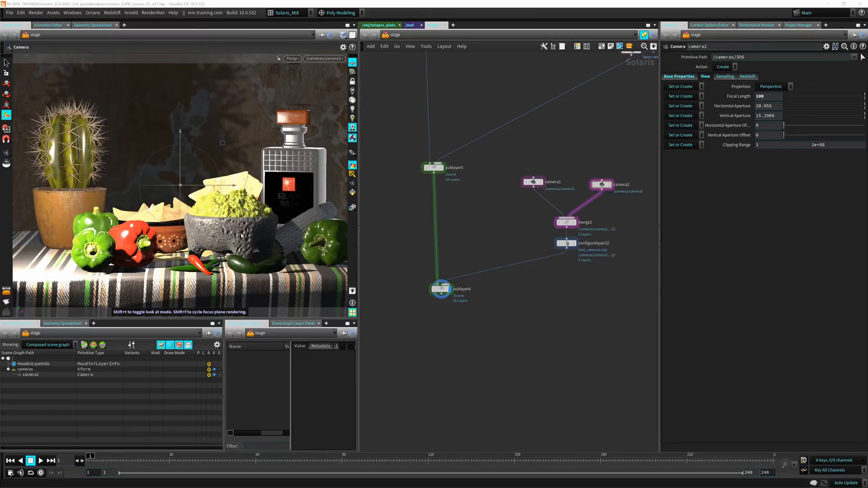
click(352, 291)
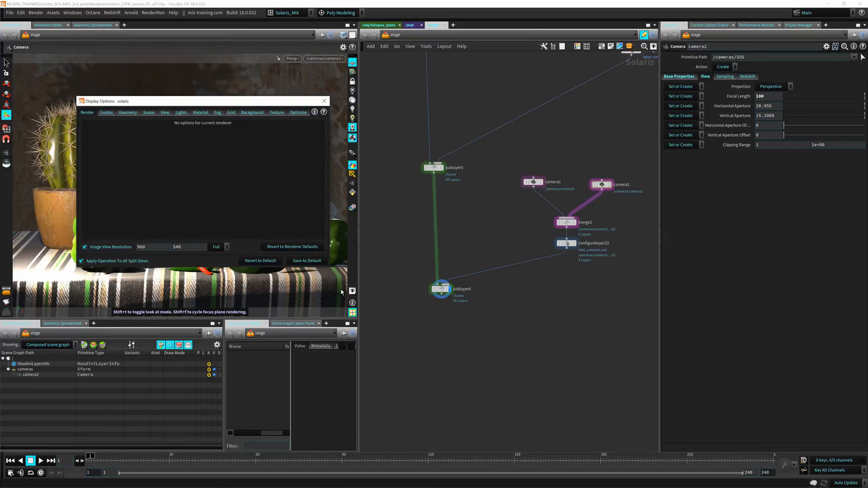
click(324, 101)
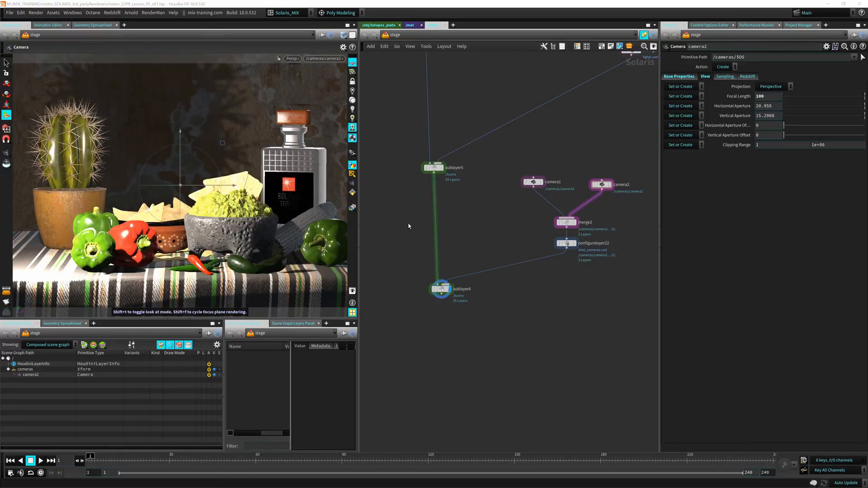
Step: Save the scene file and switch the viewport renderer to Karma (Beta) while looking through /cameras/camera2
key(ctrl+s)
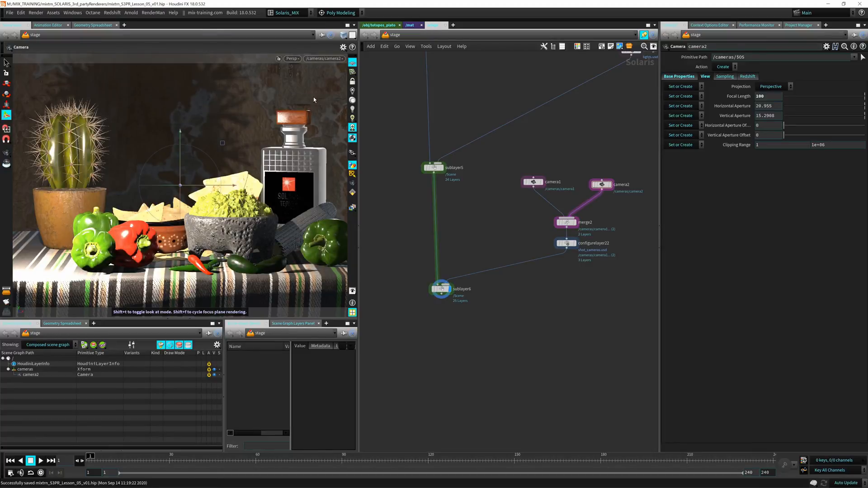
click(322, 59)
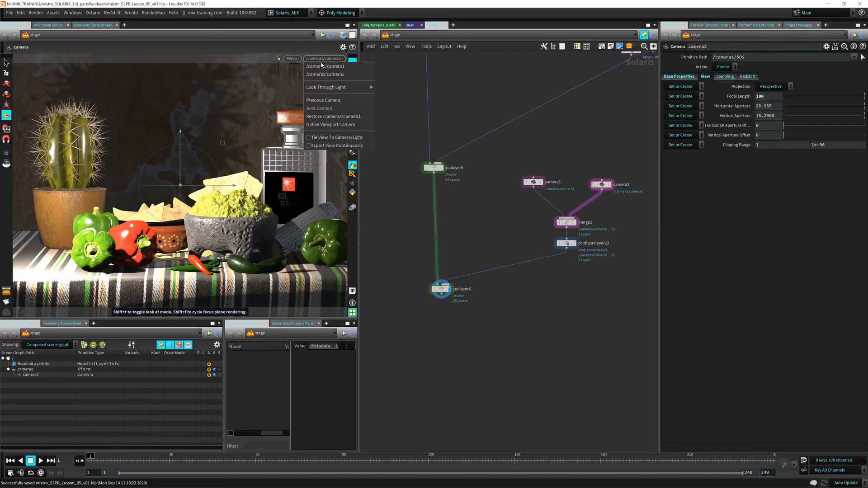
click(337, 75)
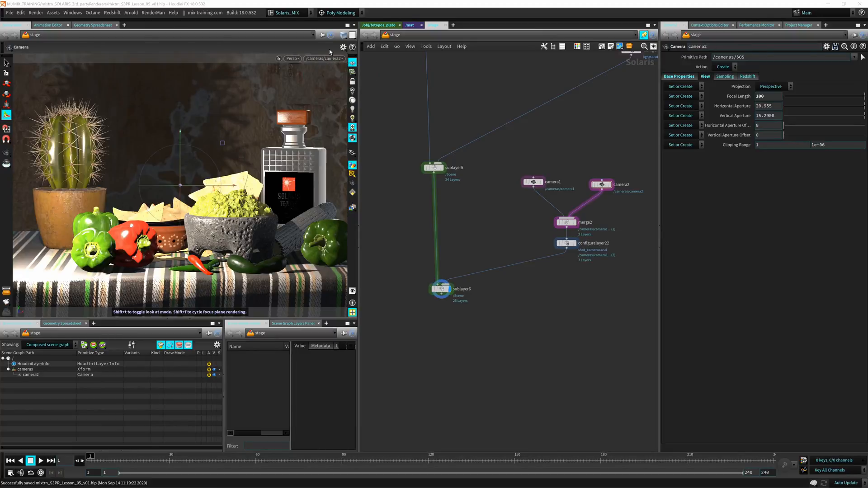
click(292, 58)
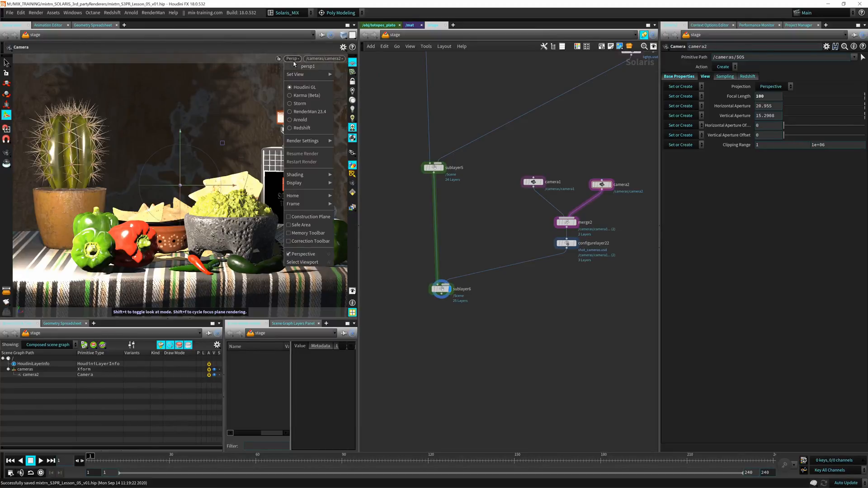
click(306, 96)
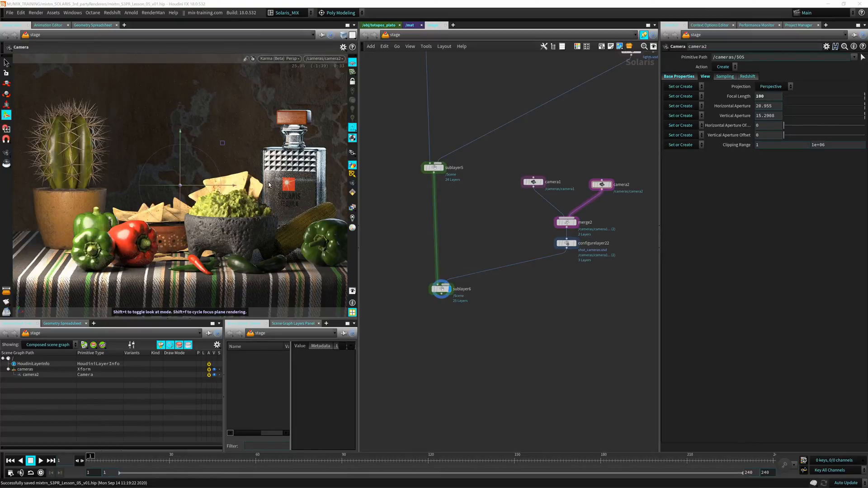
Step: Toggle the light and camera guides on and off over the Karma viewport render
click(352, 173)
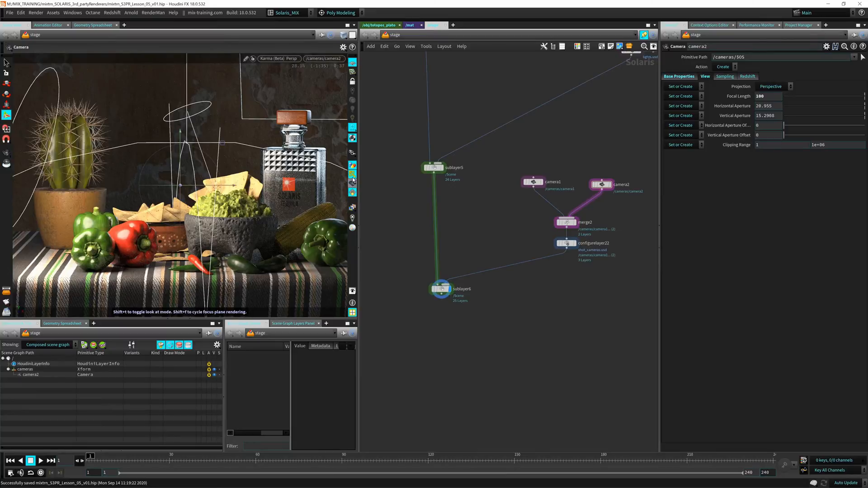
click(353, 184)
click(353, 174)
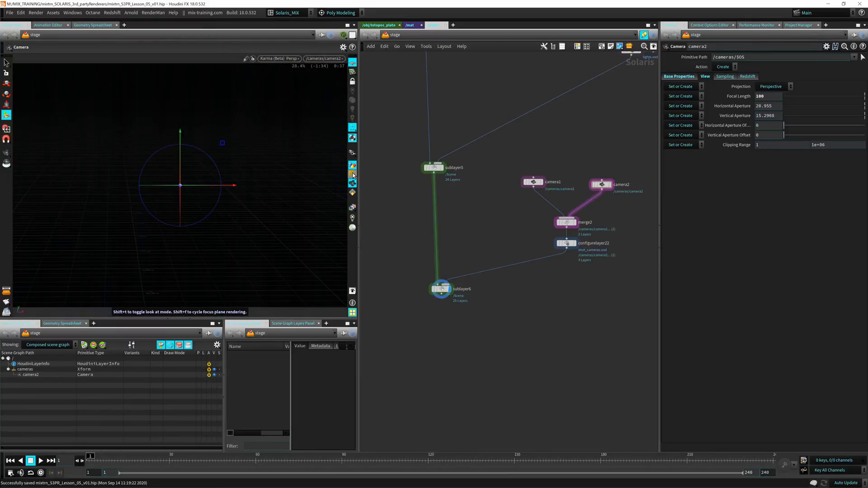
click(353, 174)
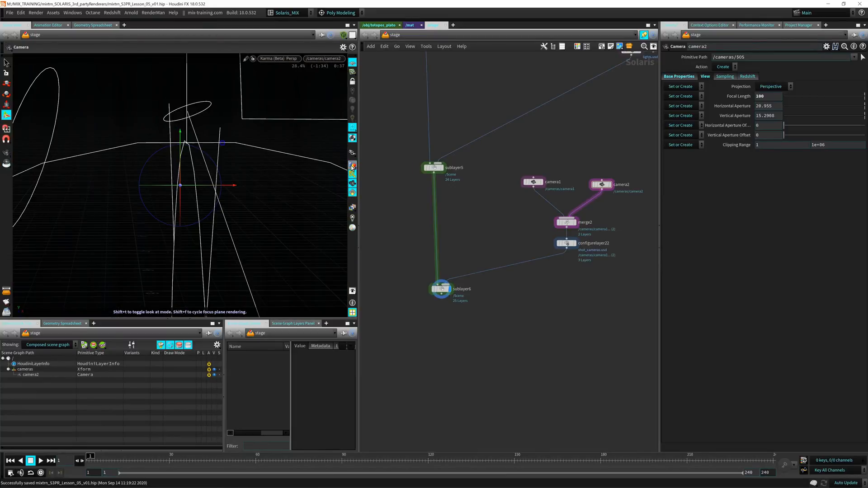
click(353, 167)
click(352, 167)
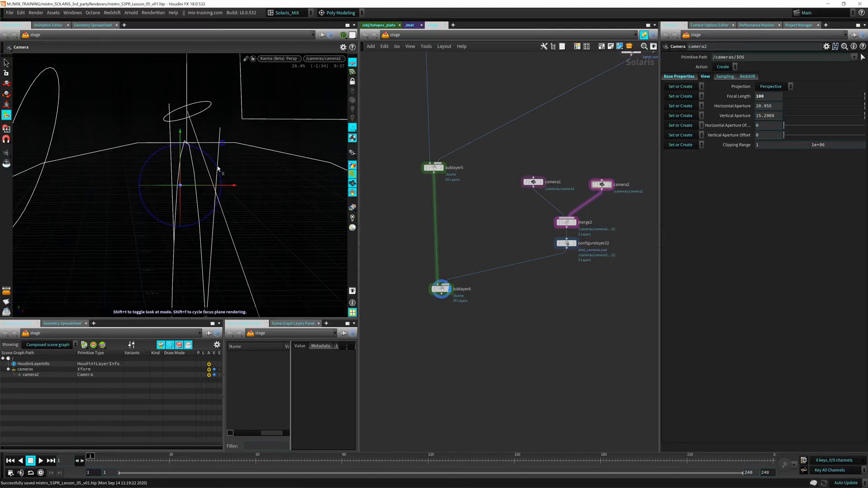
Step: Look through /cameras/camera2 again and activate the Select tool in the viewport
click(320, 59)
click(319, 59)
click(320, 59)
click(319, 68)
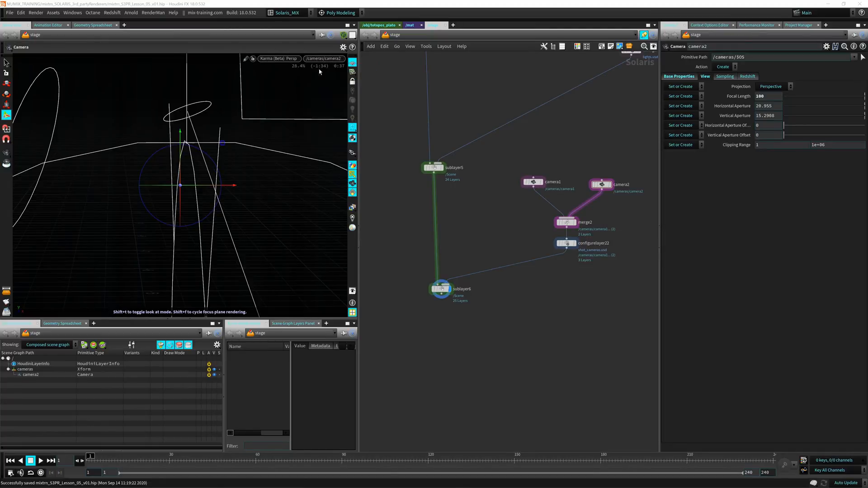
click(319, 58)
click(326, 75)
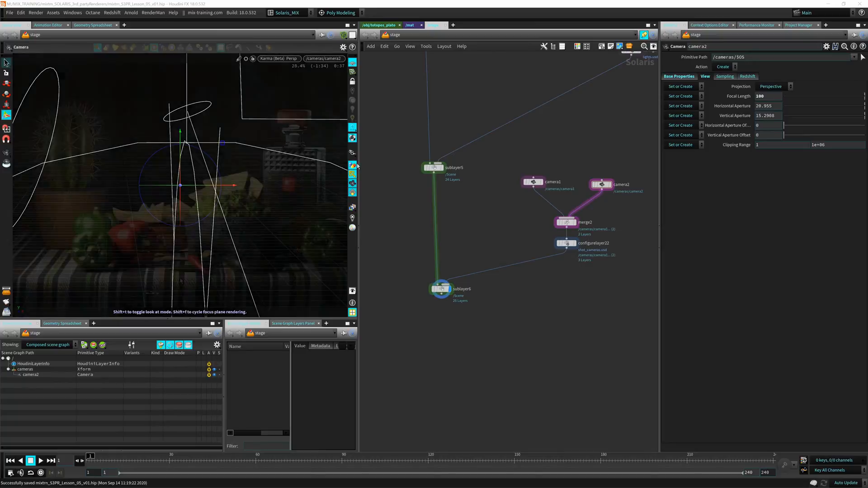
key(s)
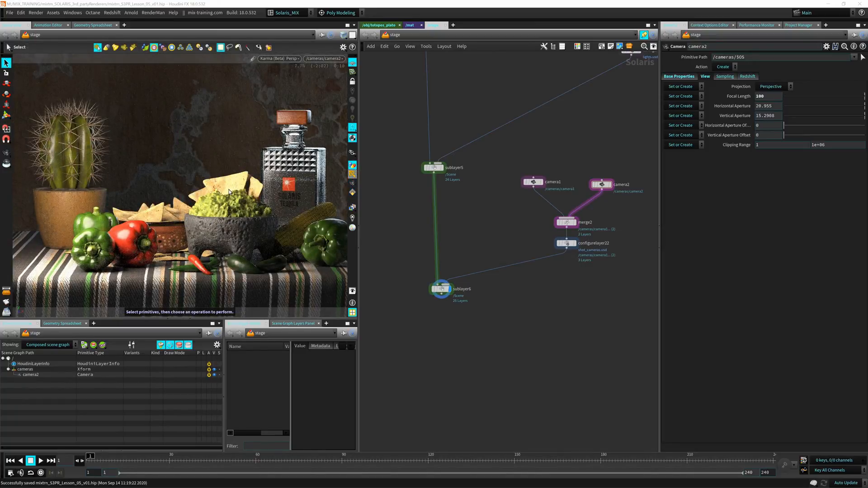
Step: Examine Karma's sampling, ray limit and image resolution settings in the viewport display options
key(d)
drag(194, 93, 214, 117)
scroll(206, 201, down, 3)
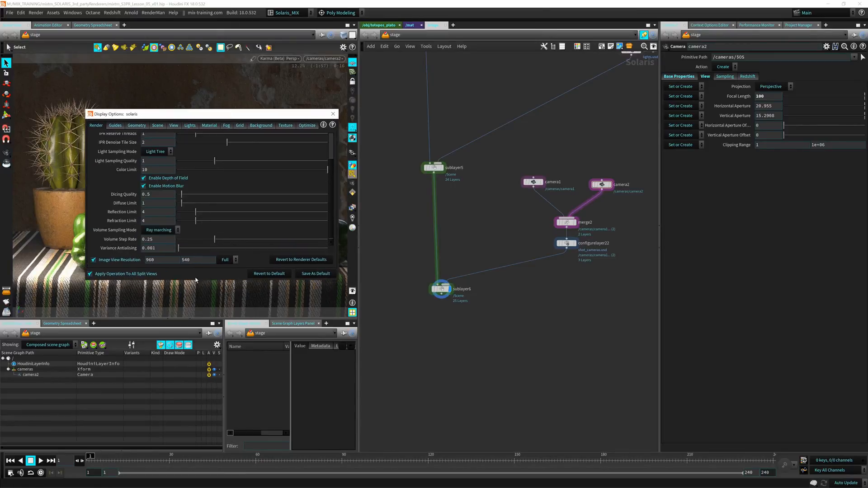
drag(196, 280, 196, 335)
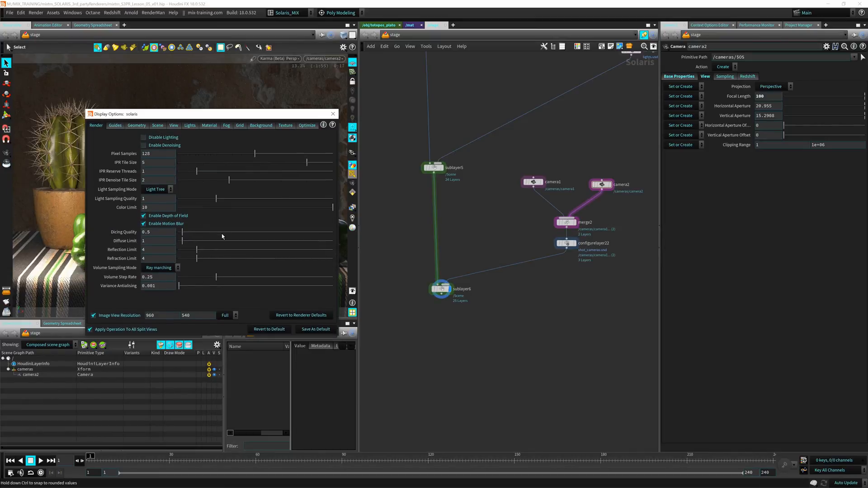
click(332, 115)
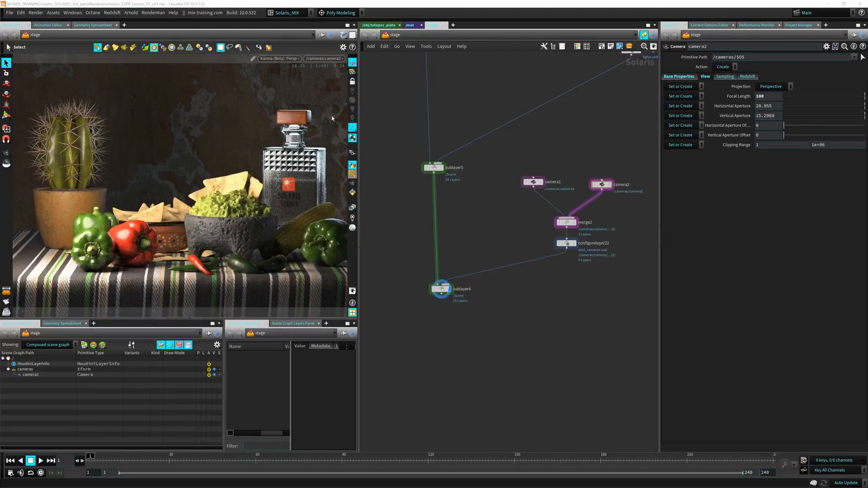
Step: Pause the Karma viewport render and resume it
click(279, 58)
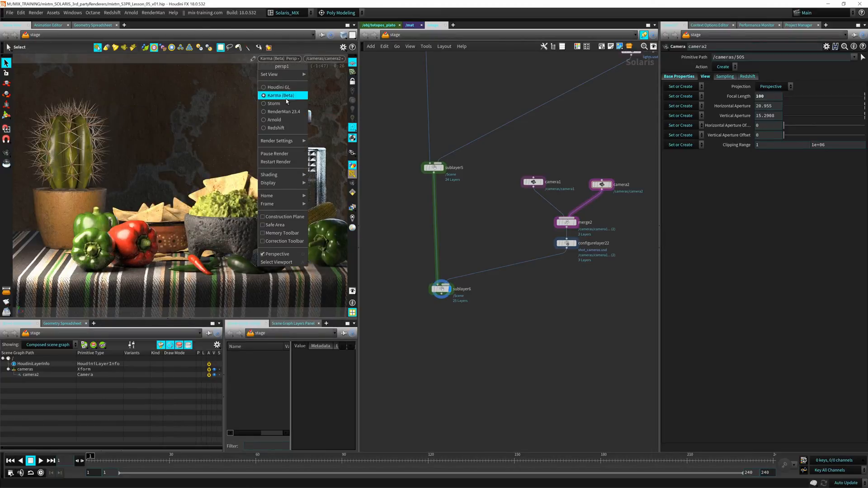
mouse_move(279, 141)
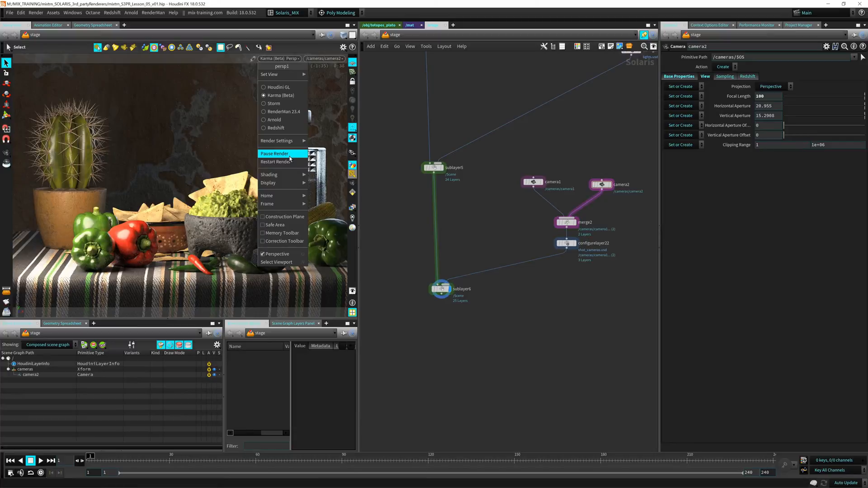
click(289, 154)
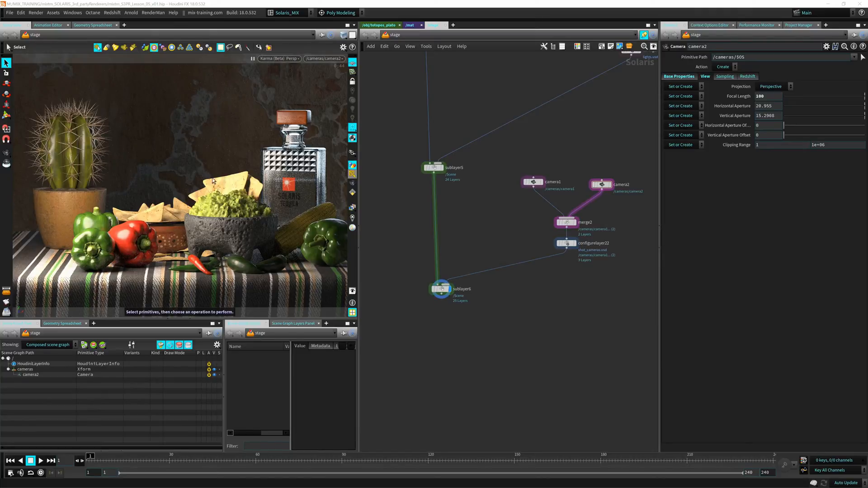
click(253, 59)
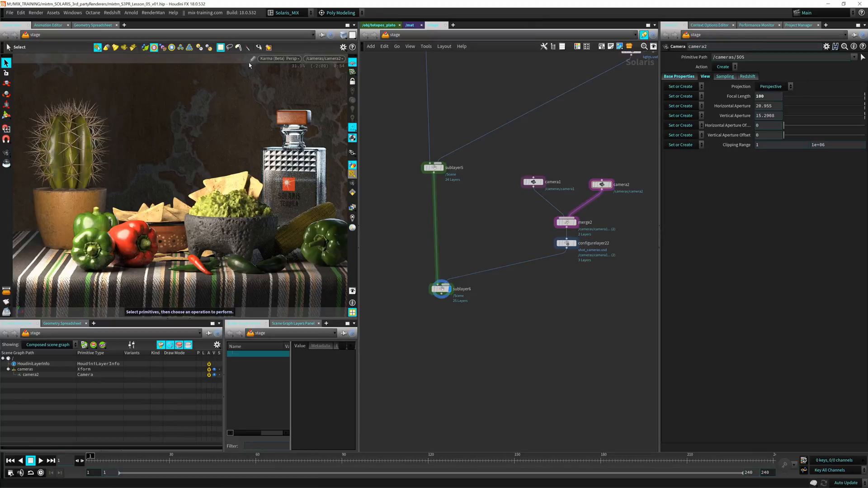
Step: Pause the Karma viewport render once more and restart it from the beginning
click(271, 57)
click(276, 153)
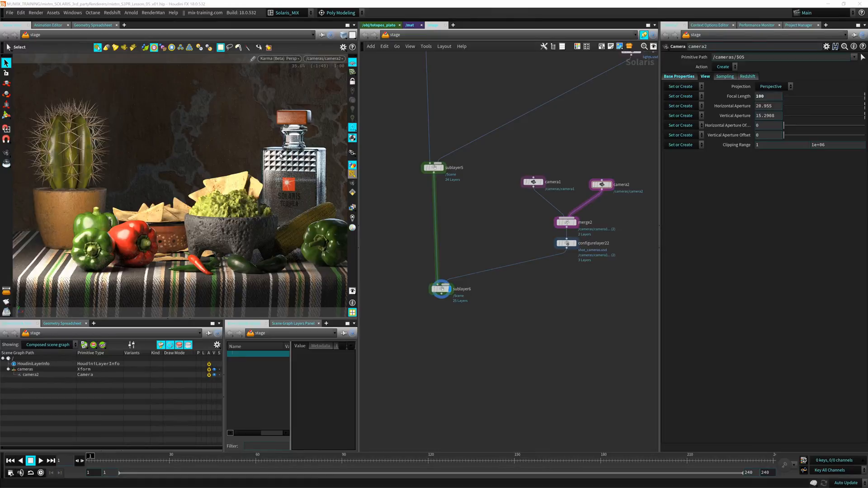
click(272, 59)
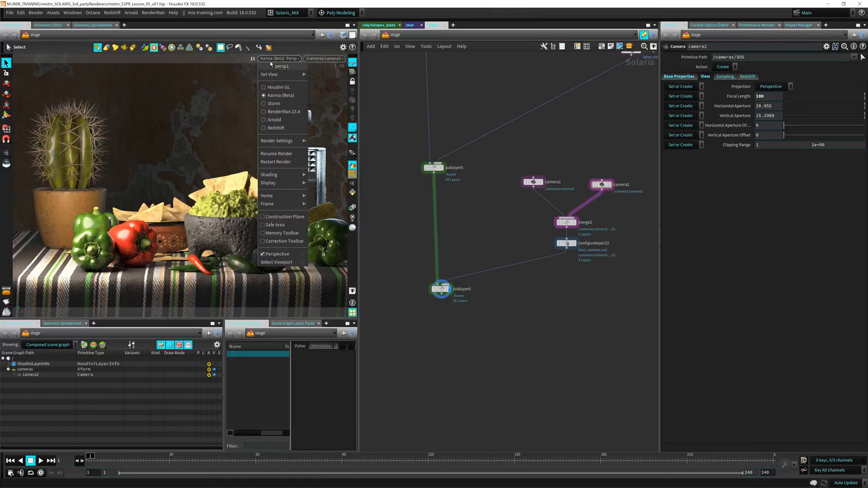
click(297, 164)
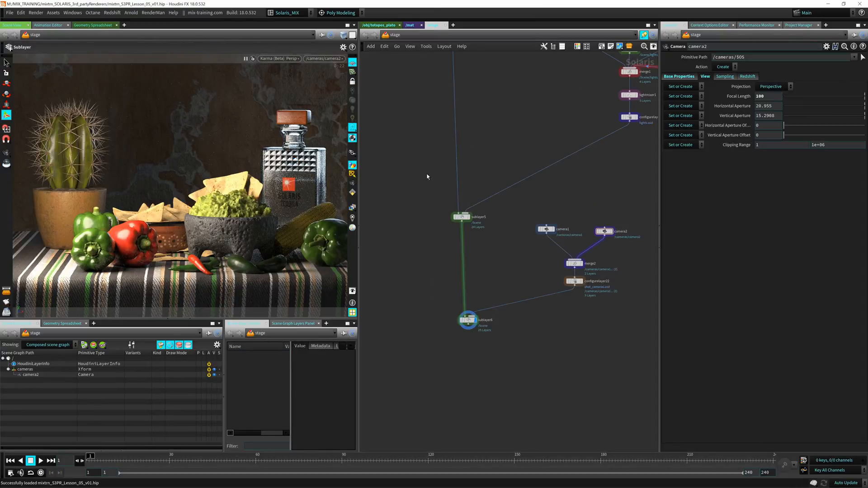
click(278, 59)
click(277, 165)
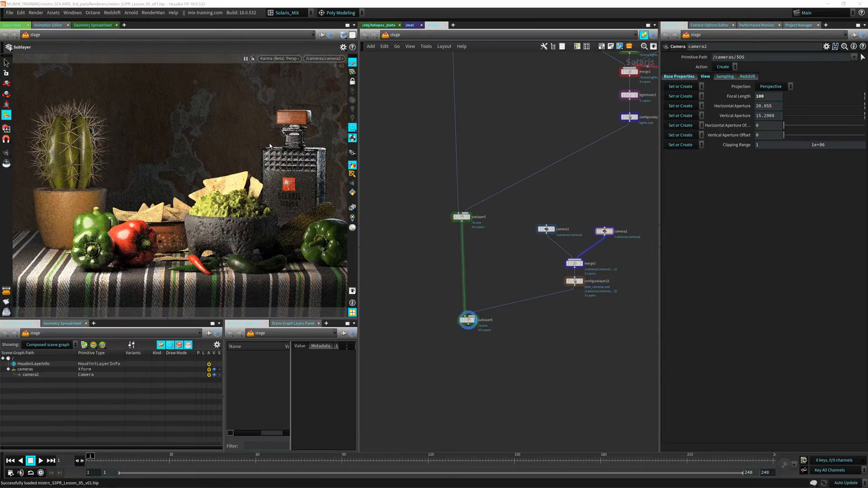
Step: Set Karma's pixel samples to 4 in the viewport's render display options
key(d)
drag(213, 60, 364, 109)
click(386, 144)
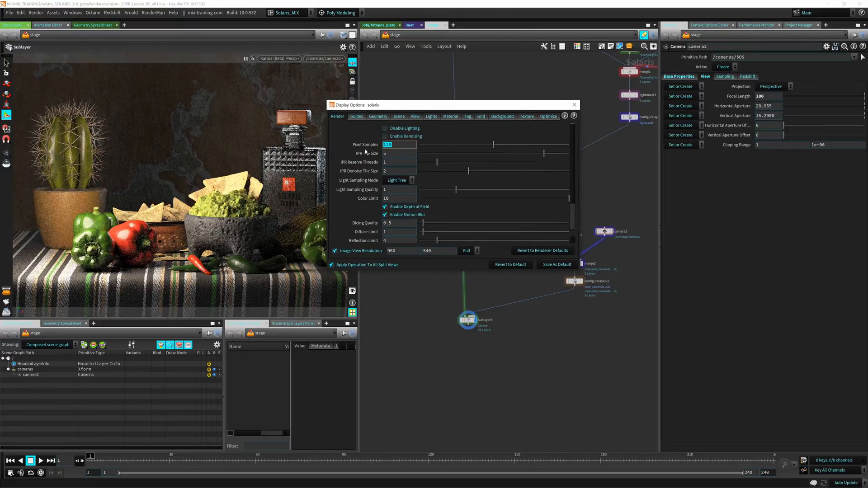
text(4)
key(Return)
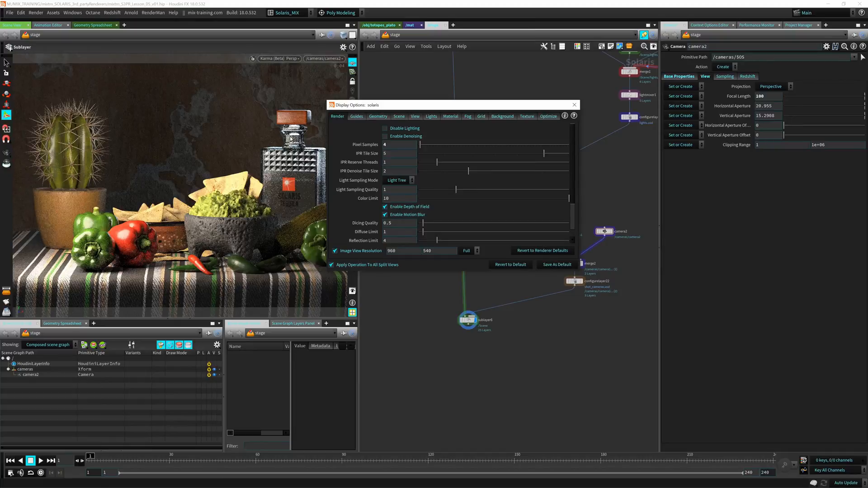
Step: Keep the display options clear of the render and enable Disable Lighting for Karma
drag(392, 103, 421, 111)
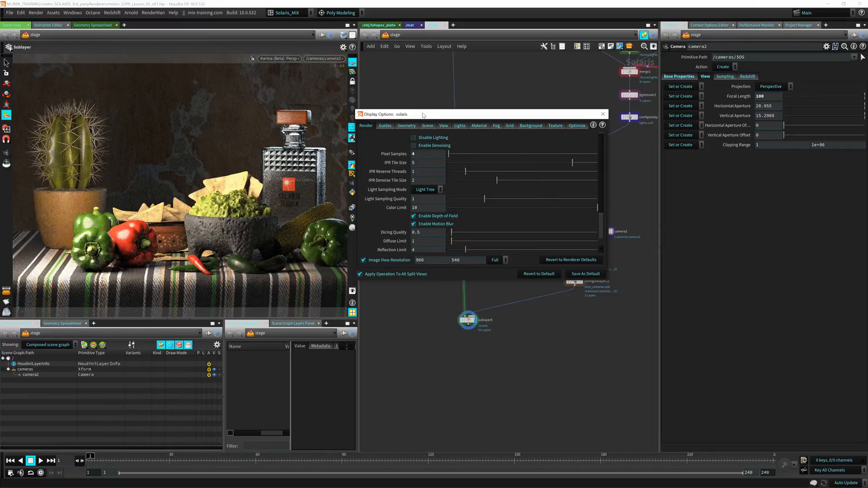
drag(423, 116, 423, 102)
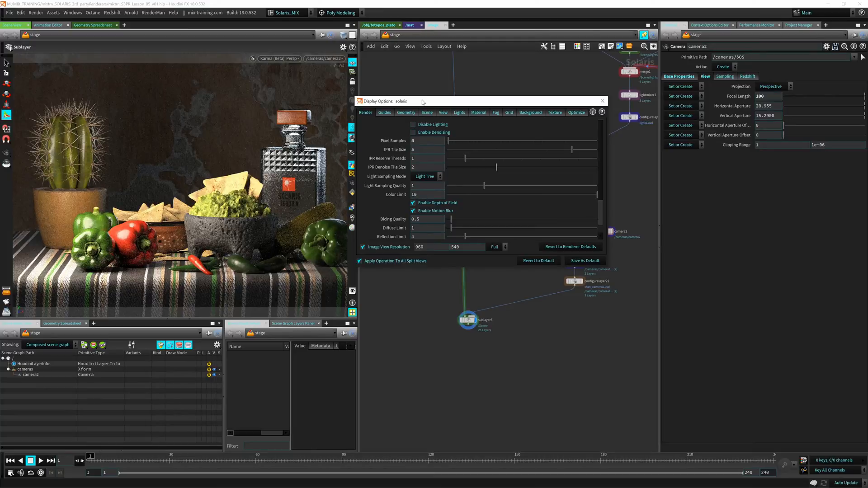
mouse_move(450, 103)
mouse_down()
mouse_move(384, 105)
mouse_move(414, 97)
mouse_up()
click(393, 121)
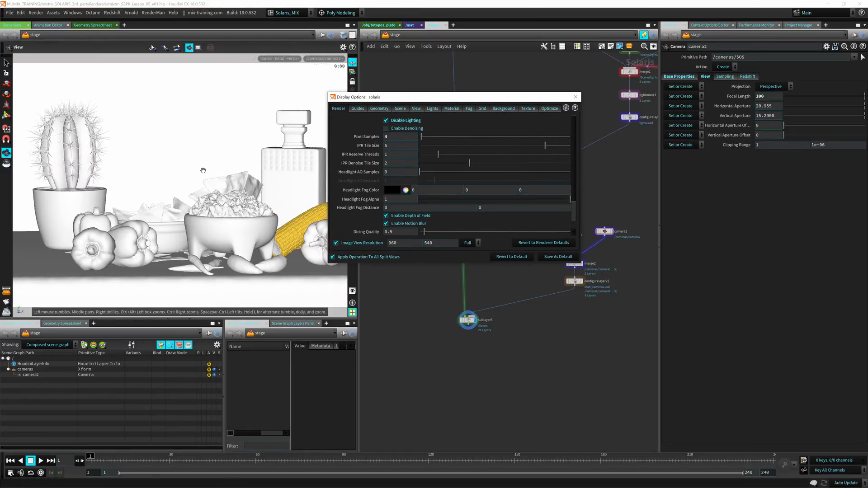
Step: Examine the unlit still life in the Karma viewport from several angles and distances, moving freely away from the shot camera
alt+drag(203, 169, 213, 186)
alt+middle_drag(239, 213, 203, 91)
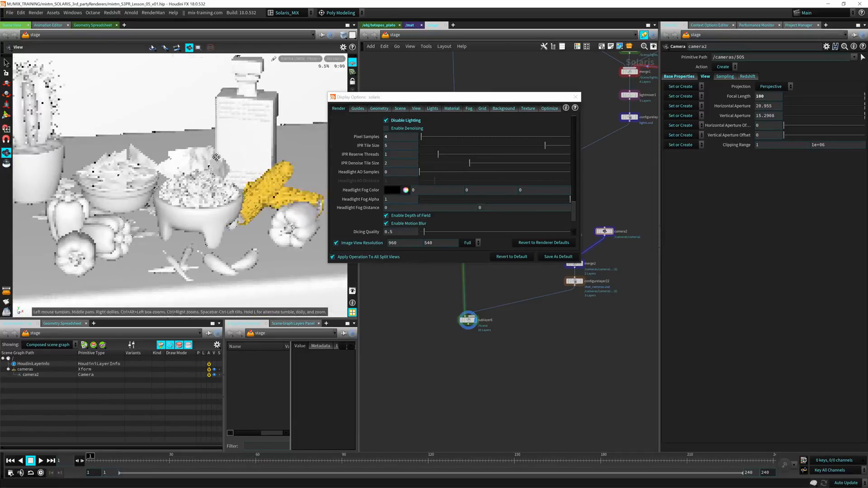
drag(204, 186, 135, 193)
mouse_move(134, 192)
right_down()
mouse_move(147, 197)
mouse_move(105, 197)
mouse_move(129, 197)
right_up()
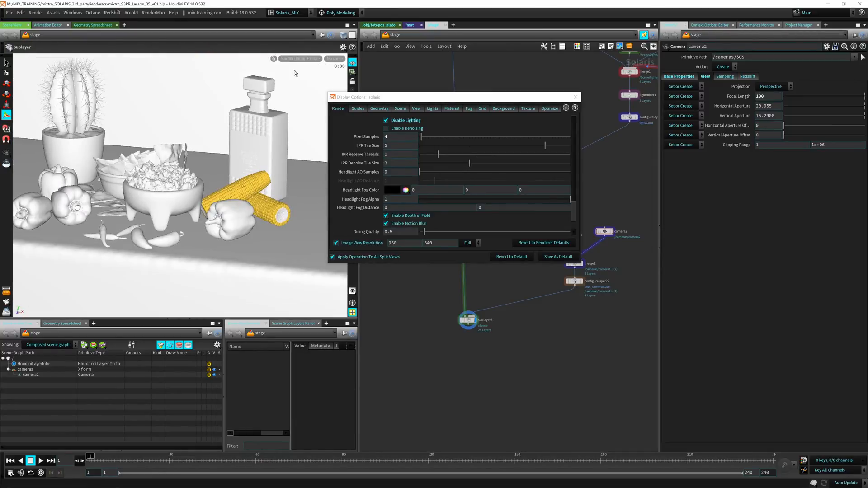
alt+middle_drag(140, 208, 208, 218)
right_drag(208, 217, 226, 226)
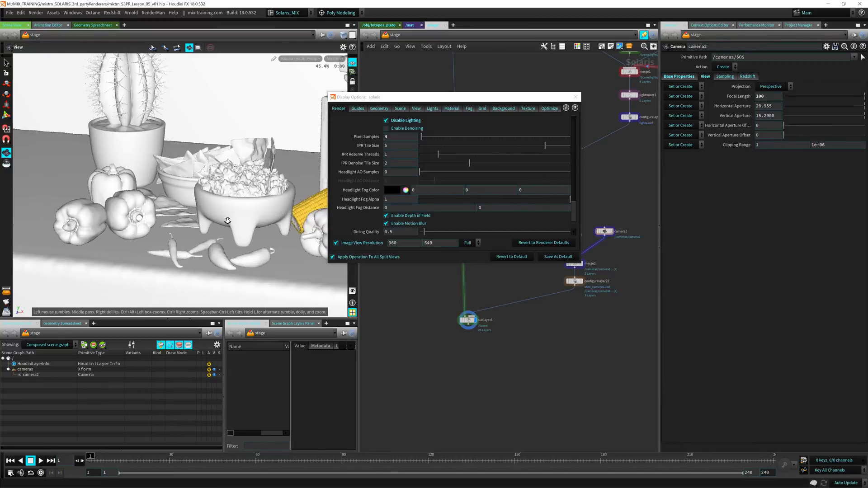
drag(226, 226, 249, 231)
middle_drag(249, 230, 143, 267)
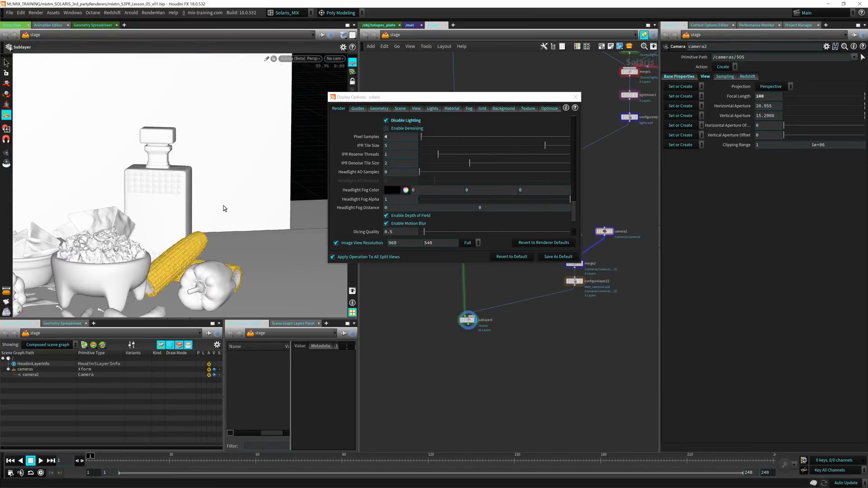
alt+middle_drag(225, 208, 330, 168)
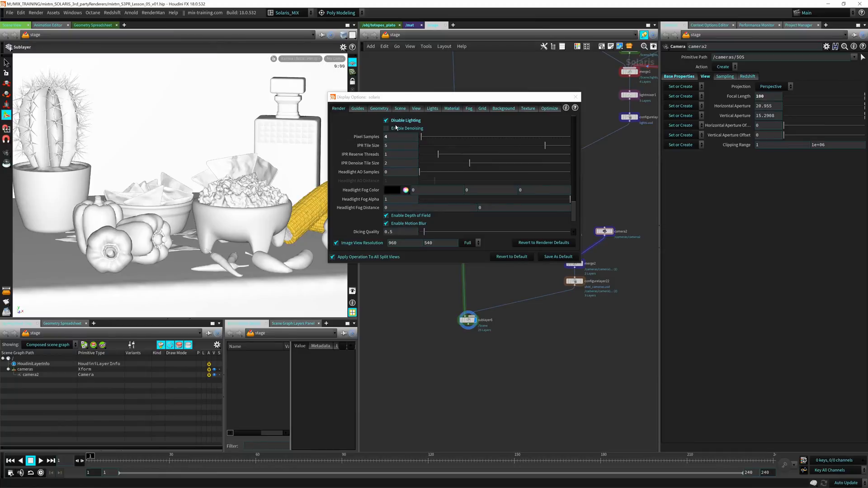
Step: Turn Disable Lighting back off for Karma and return the viewport to the camera2 view
click(397, 120)
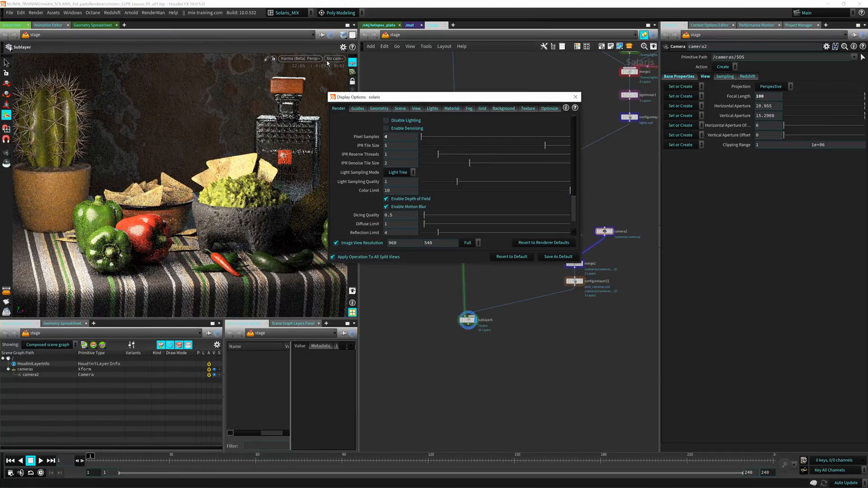
click(334, 58)
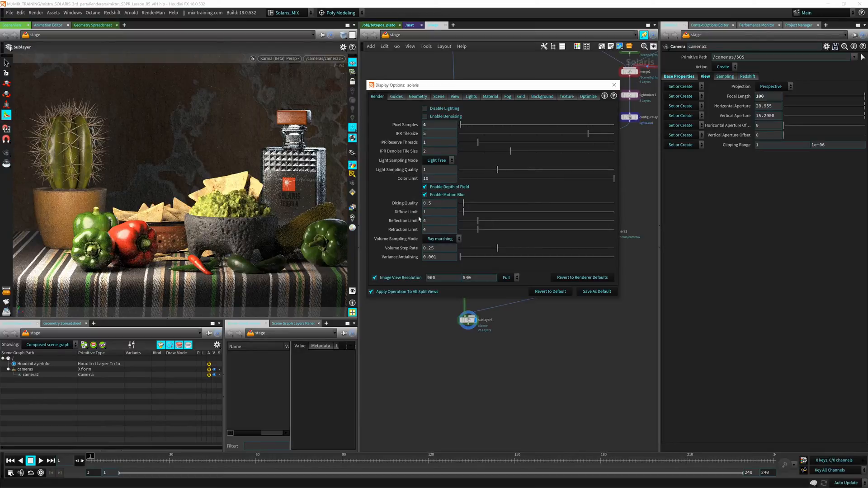
Step: Try a diffuse limit of 3.91, a refraction limit of 1.02 and a reflection limit of 1.49 in Karma
drag(419, 217, 456, 220)
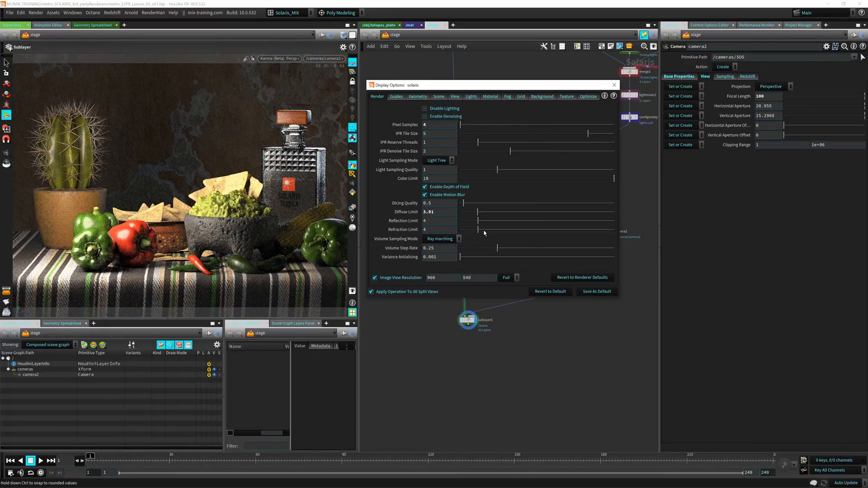
drag(478, 229, 464, 230)
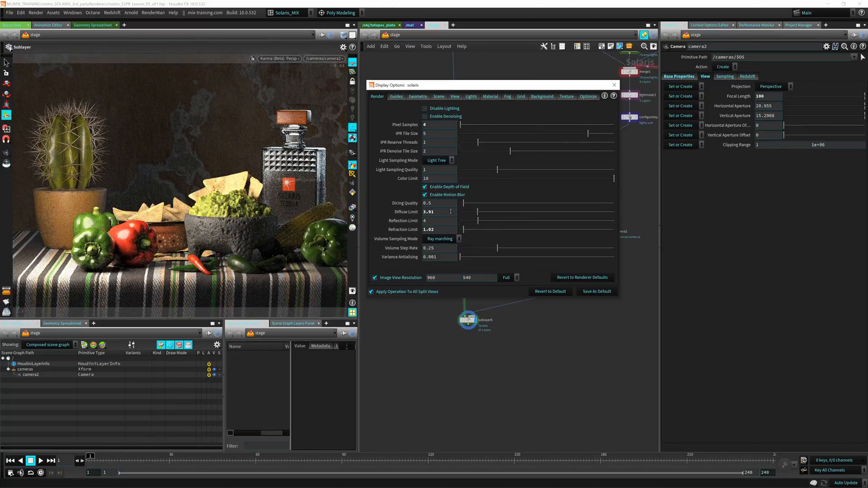
drag(478, 221, 467, 220)
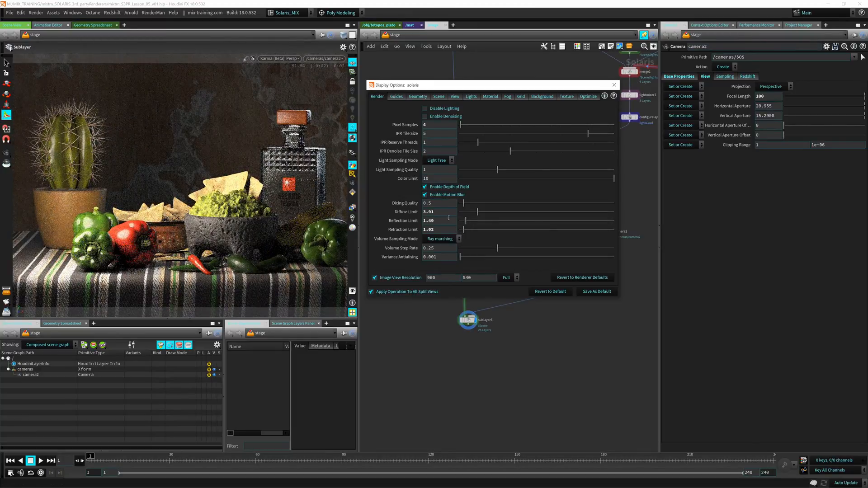
Step: Set Karma's diffuse limit to 4, raise it to 6, and set the reflection and refraction limits to 4
drag(445, 213, 410, 213)
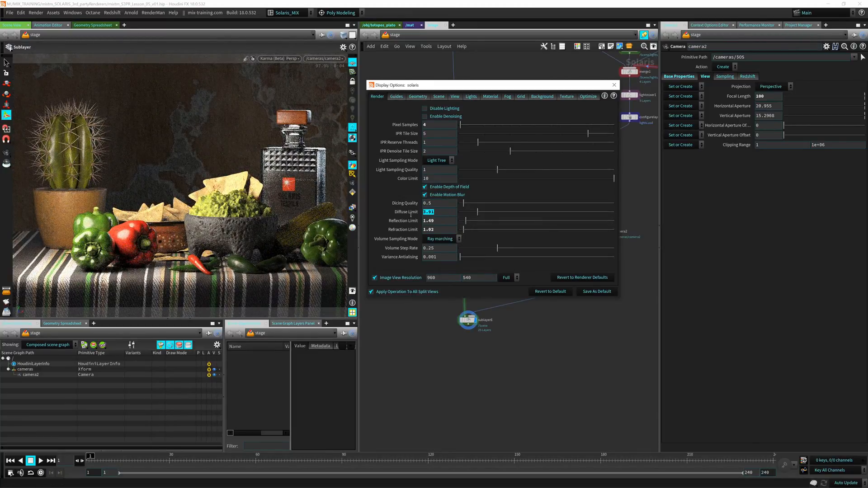
text(4)
key(Return)
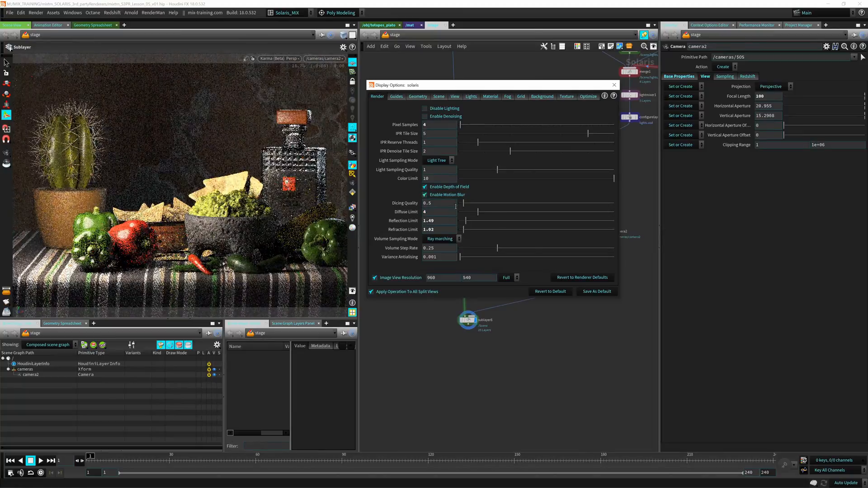
text(6)
key(Return)
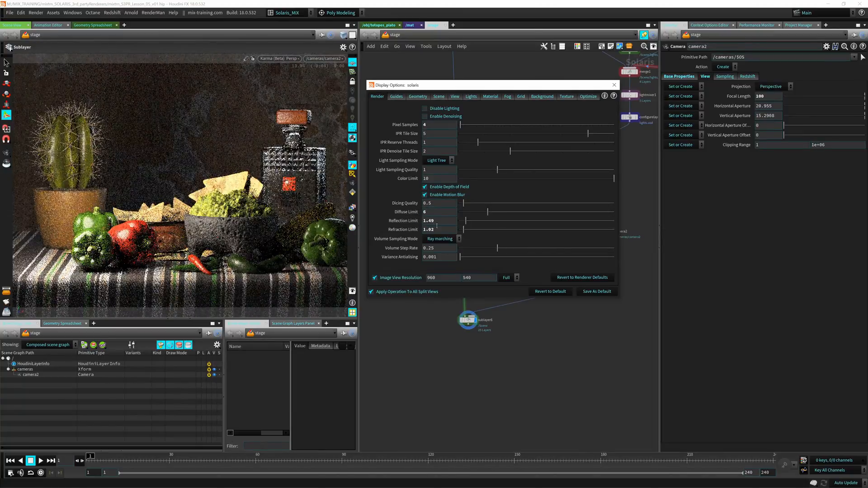
key(Tab)
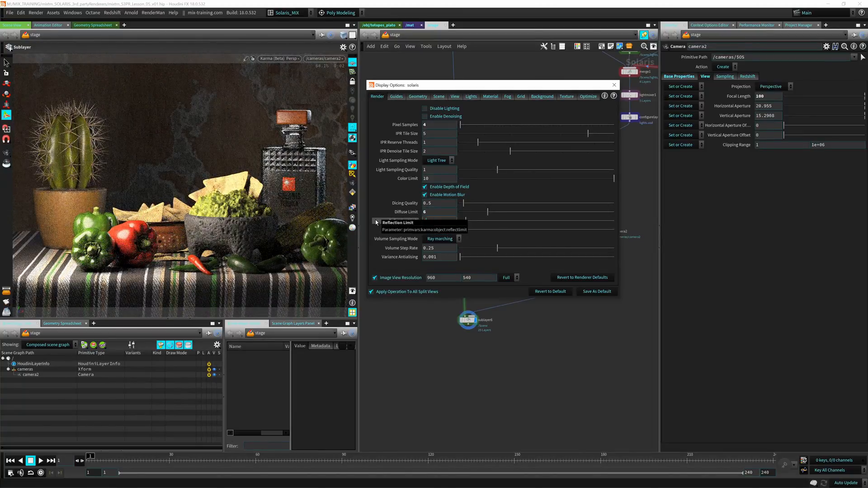
text(4)
key(Return)
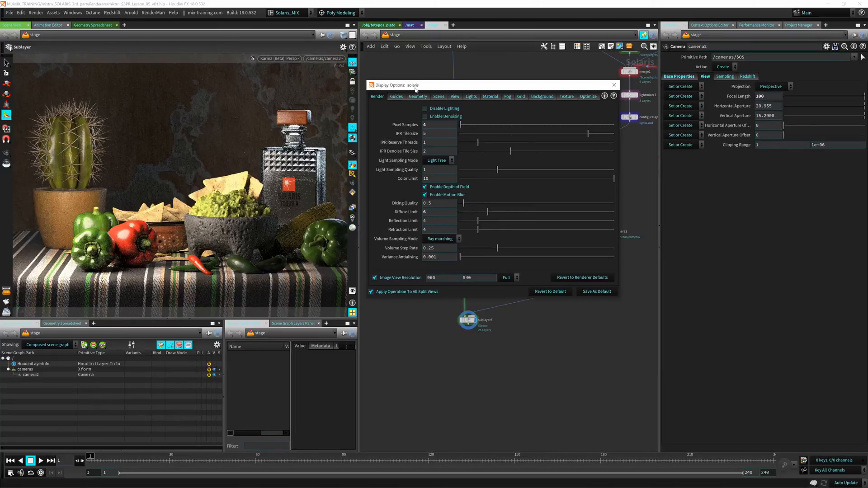
Step: Switch the viewport renderer to RenderMan 23.4, keeping the display options clear of the image
drag(415, 90, 361, 97)
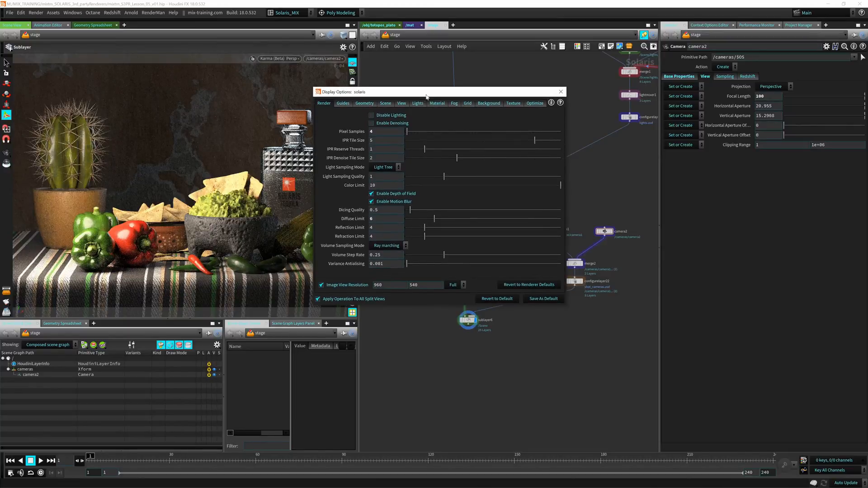
drag(393, 92, 195, 95)
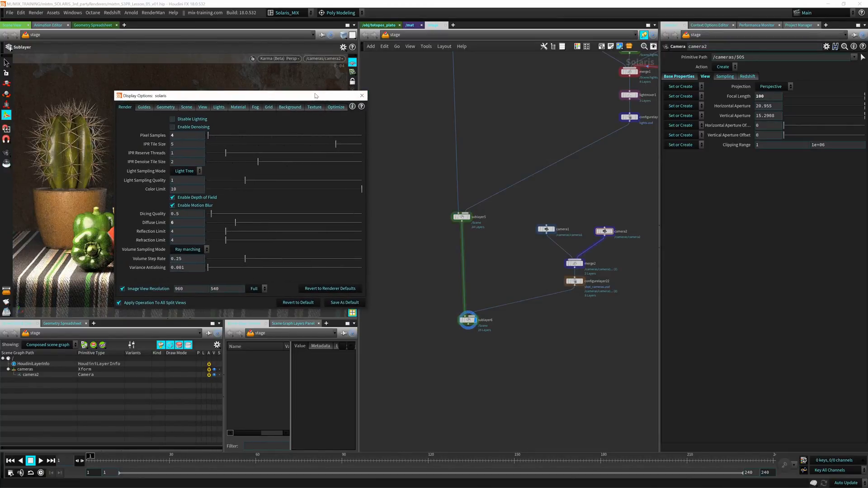
drag(315, 96, 408, 109)
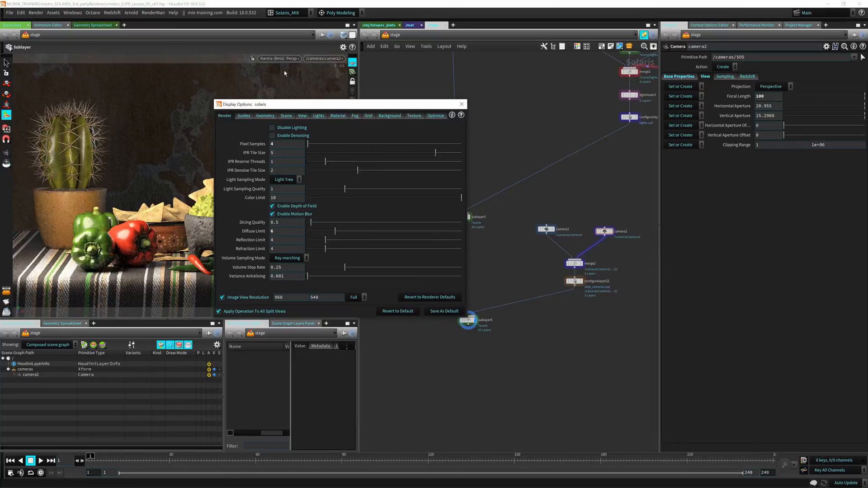
click(279, 58)
click(281, 112)
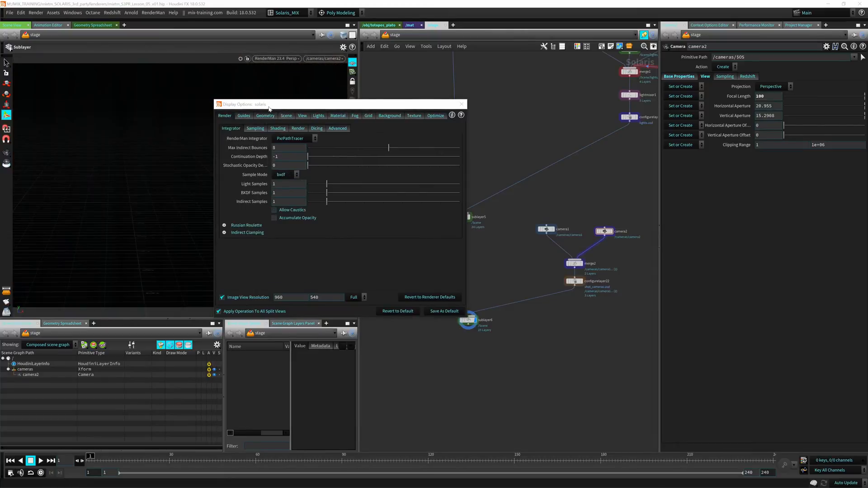
drag(265, 104, 387, 96)
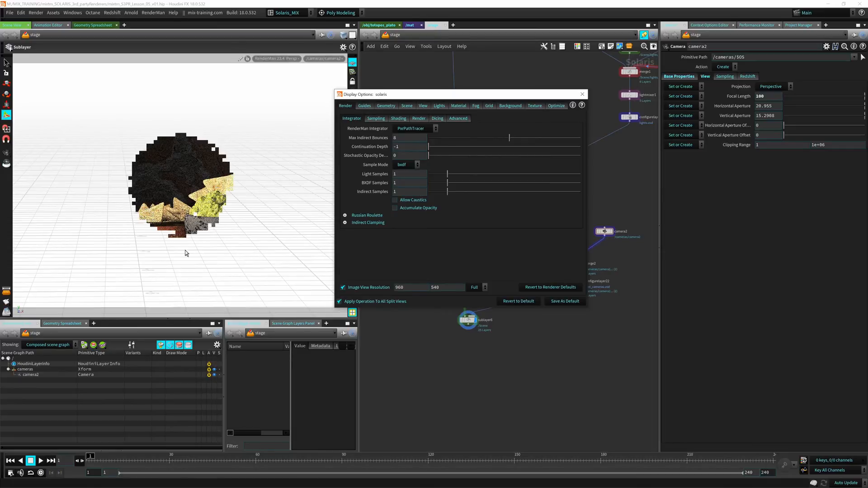
drag(391, 98, 417, 104)
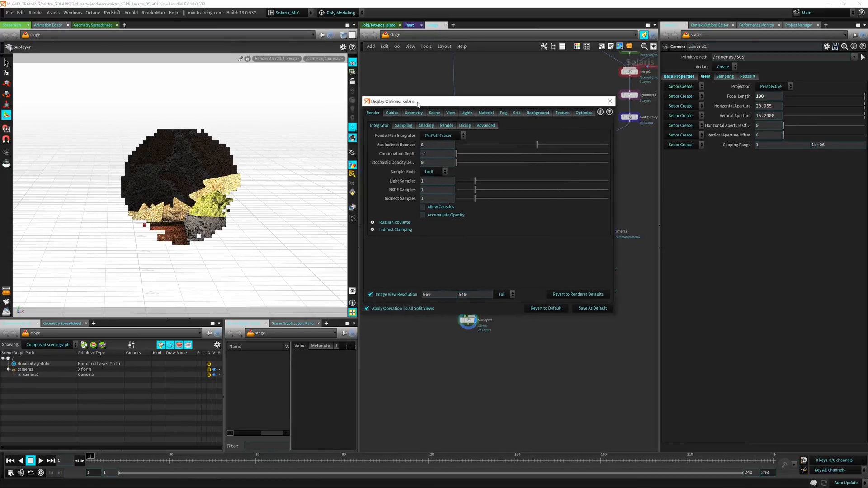
Step: Review RenderMan's integrator, sampling, shading, render, dicing and advanced settings in the viewport display options
click(403, 124)
click(383, 125)
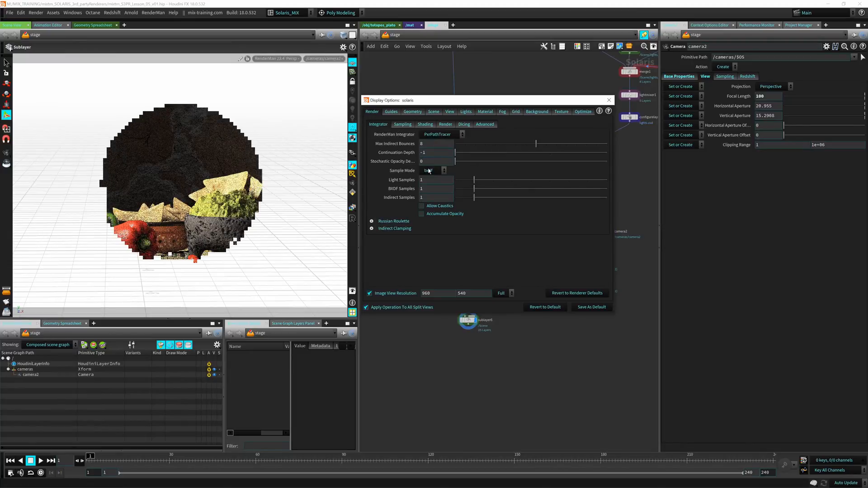
click(402, 124)
click(425, 125)
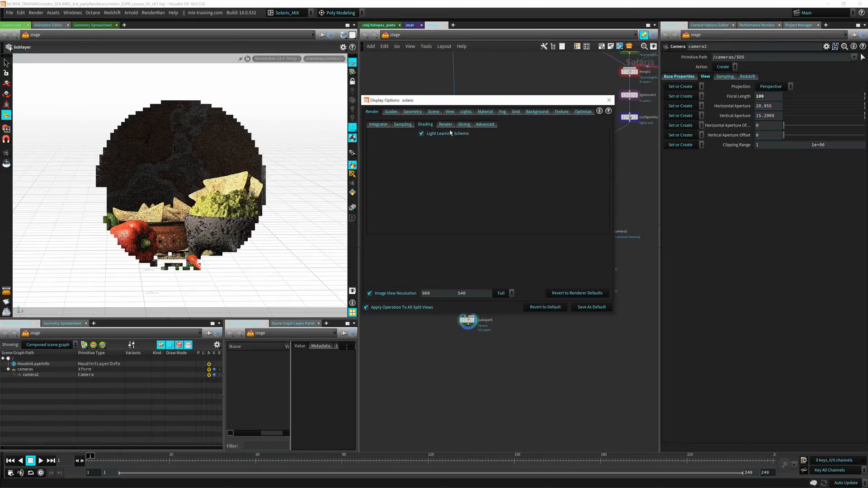
click(446, 125)
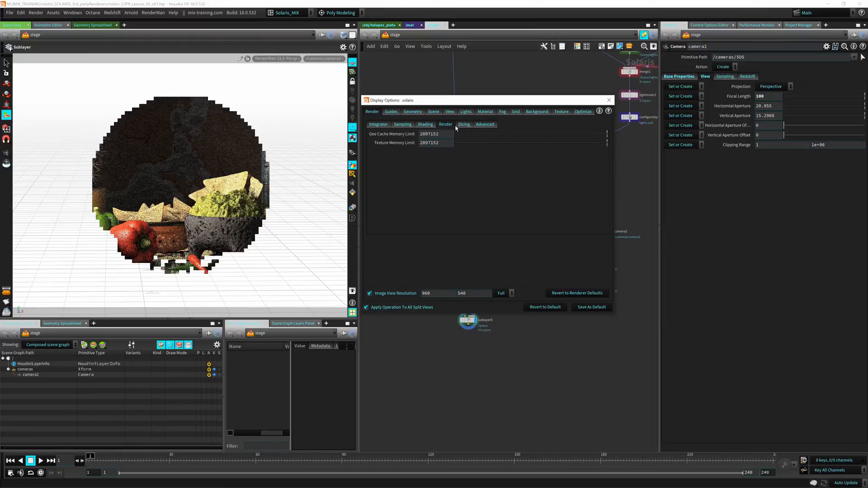
click(464, 124)
click(484, 124)
click(404, 125)
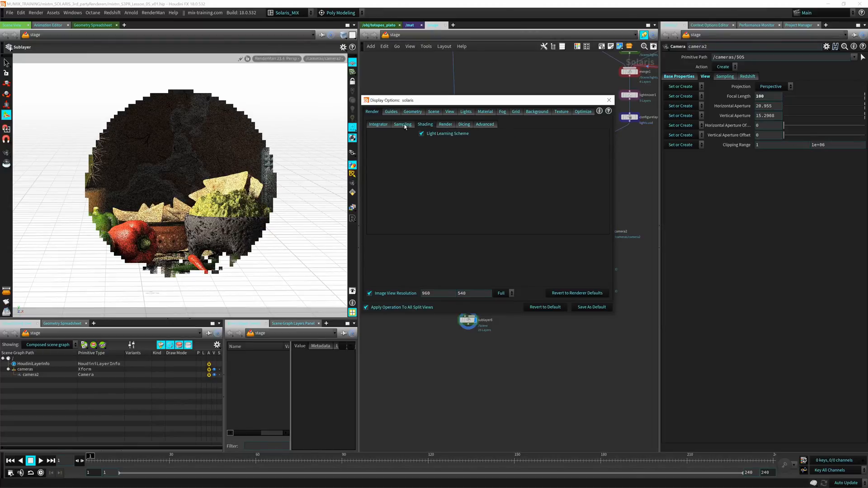
click(378, 125)
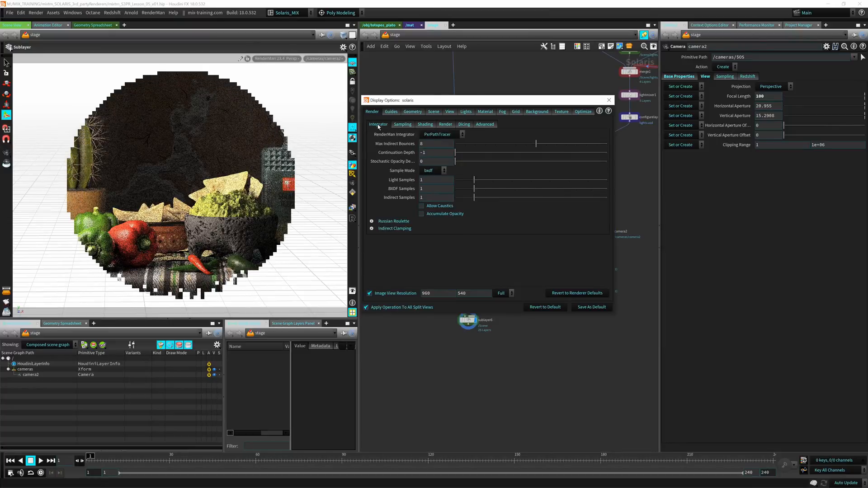
Step: Try the PxrOcclusion integrator for the RenderMan preview, followed by PxrVCM
click(449, 135)
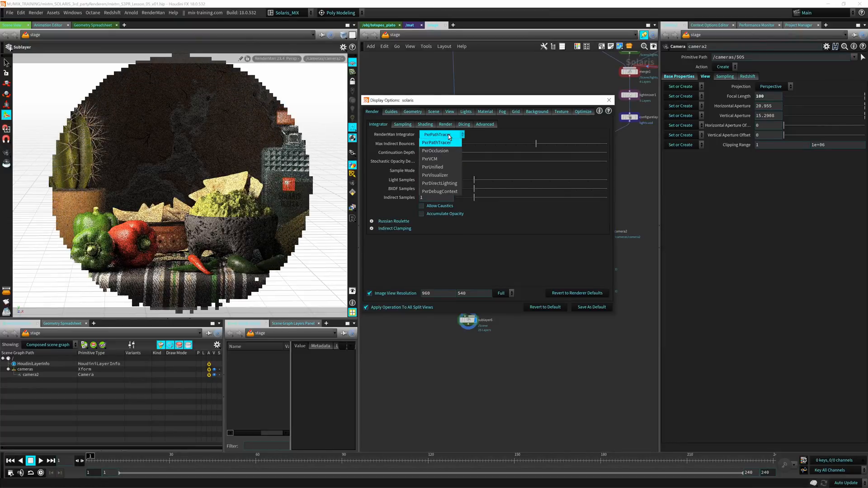
click(435, 150)
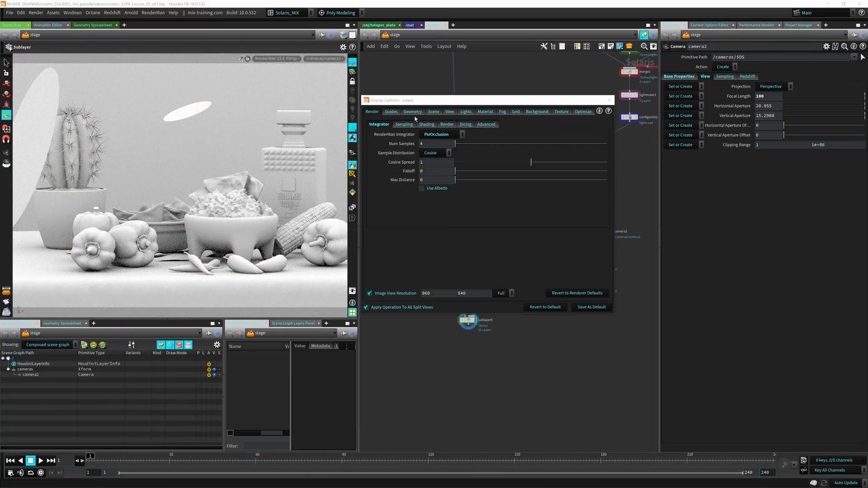
click(439, 138)
click(439, 160)
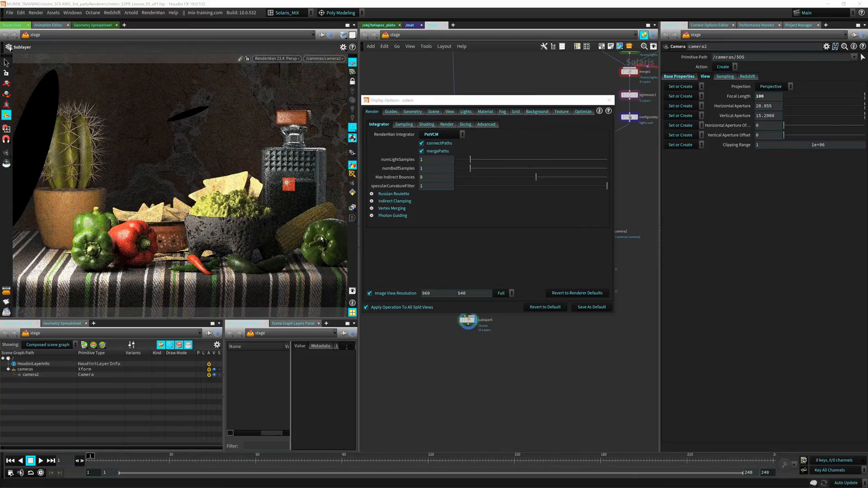
Step: Try the PxrUnified integrator for the RenderMan preview and go back to PxrVCM
click(450, 135)
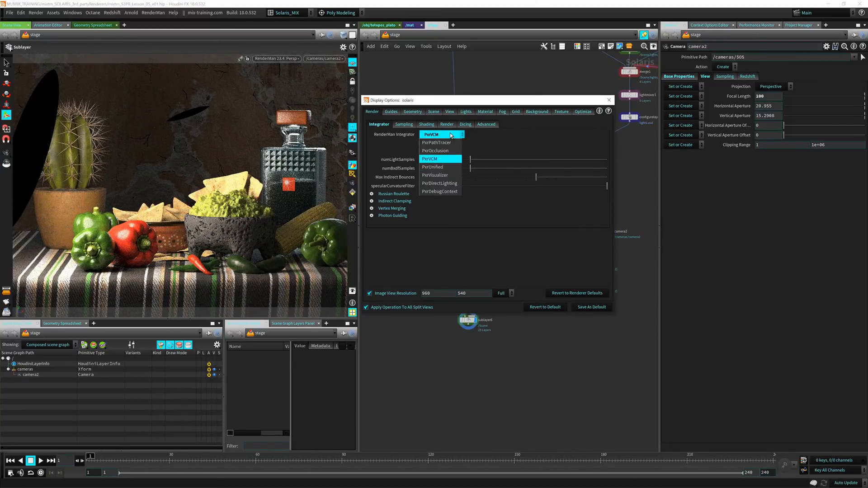
click(437, 167)
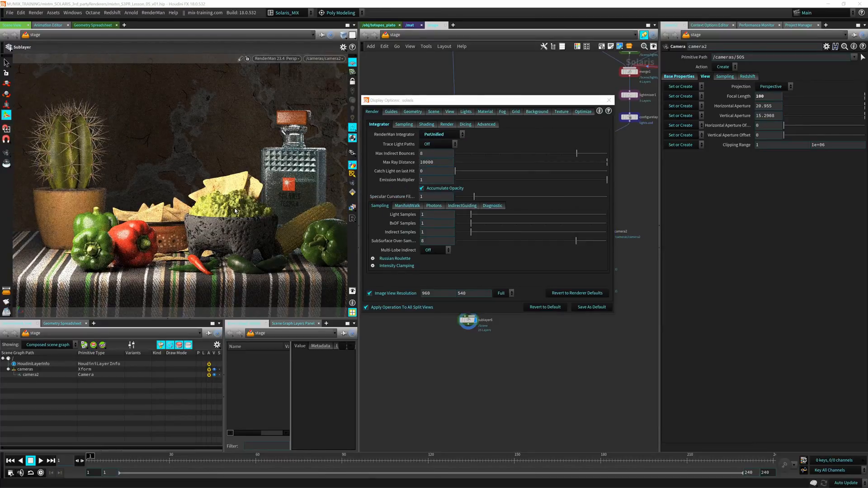
click(441, 134)
click(433, 156)
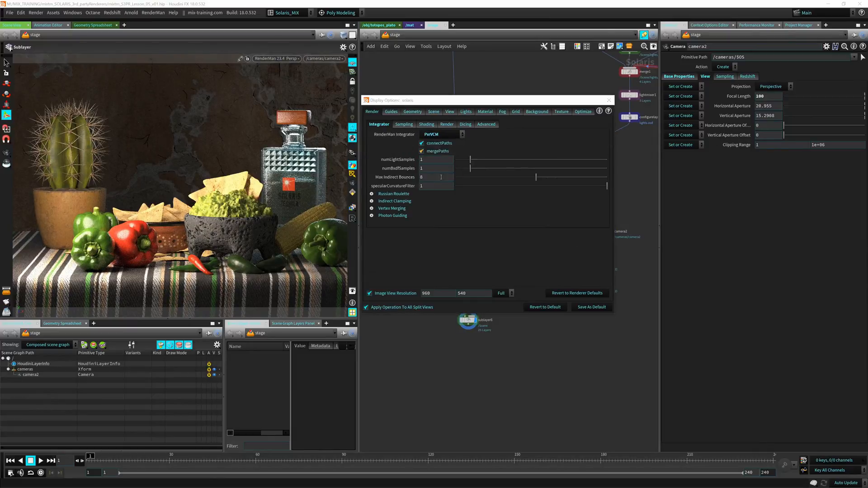
Step: Preview the shot with PxrOcclusion once more and return the RenderMan integrator to PxrPathTracer
click(438, 135)
click(435, 150)
click(441, 135)
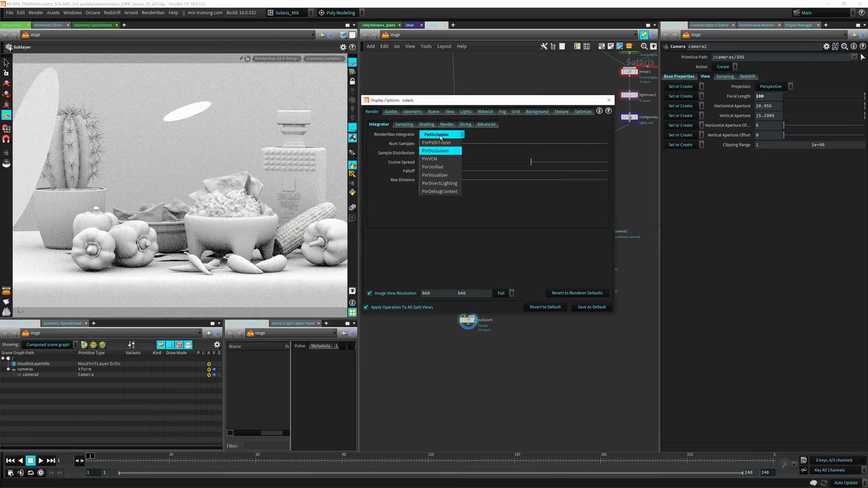
click(440, 142)
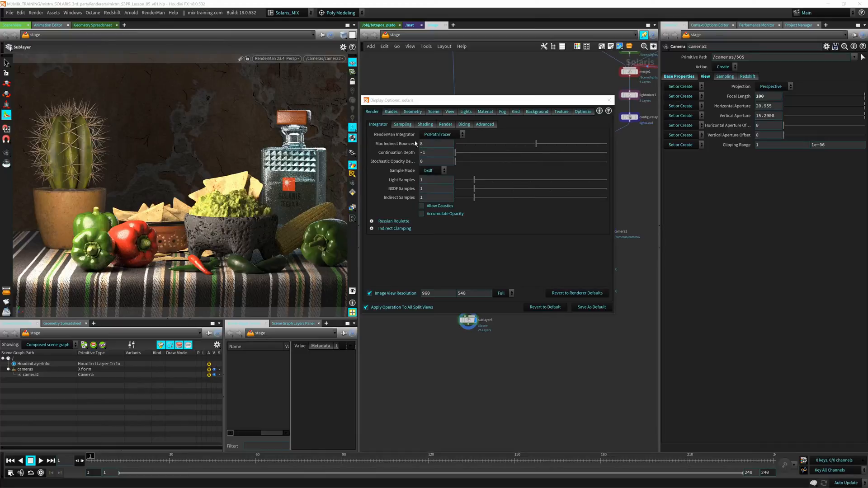
Step: Try Max Samples values of 4, 110 and 1 in RenderMan's viewport sampling settings
click(402, 125)
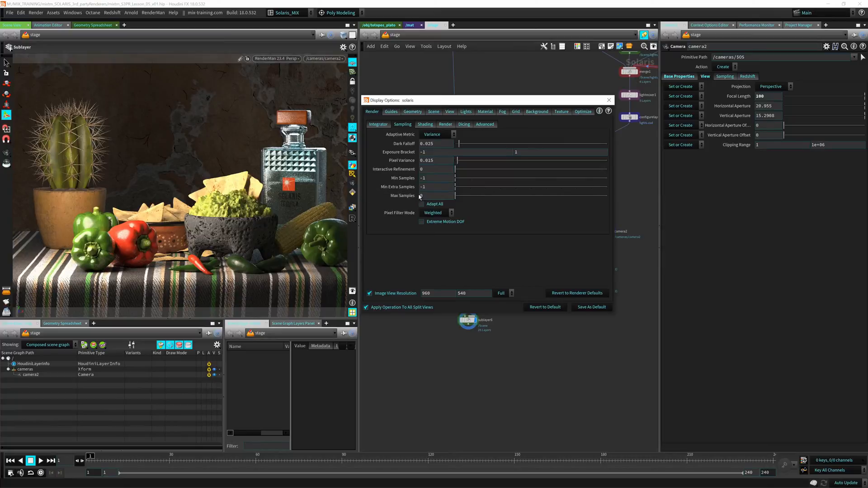
click(441, 195)
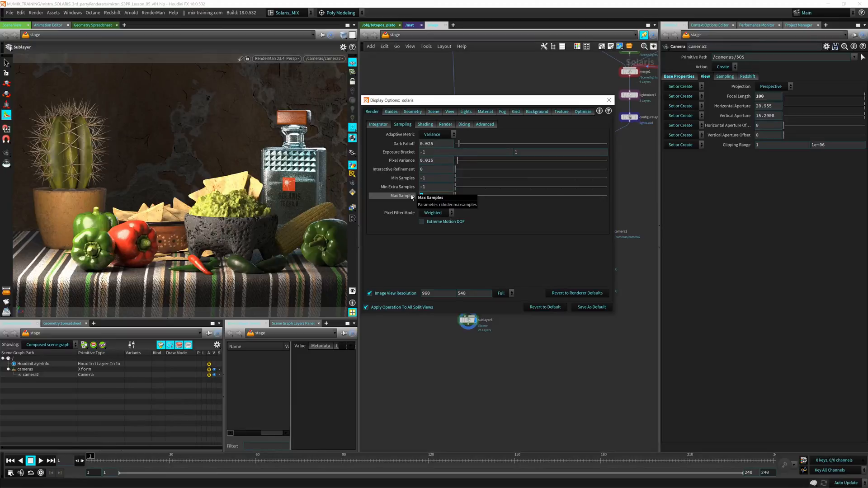
text(4)
key(Return)
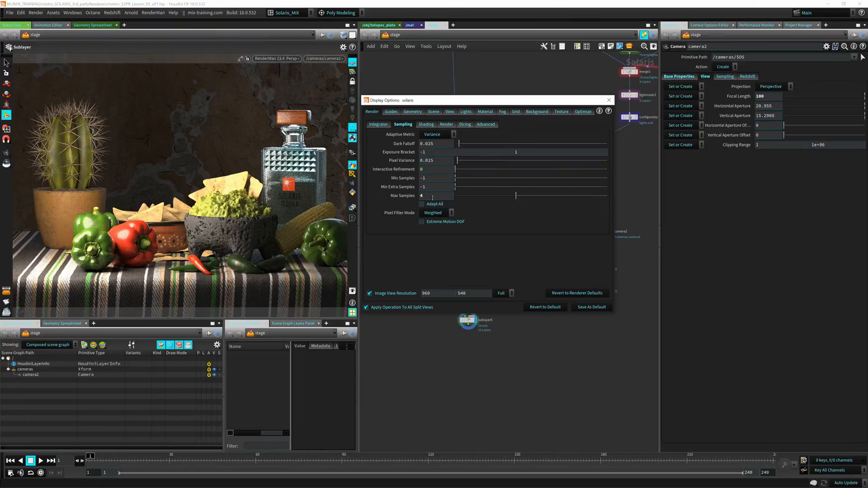
text(110)
key(Return)
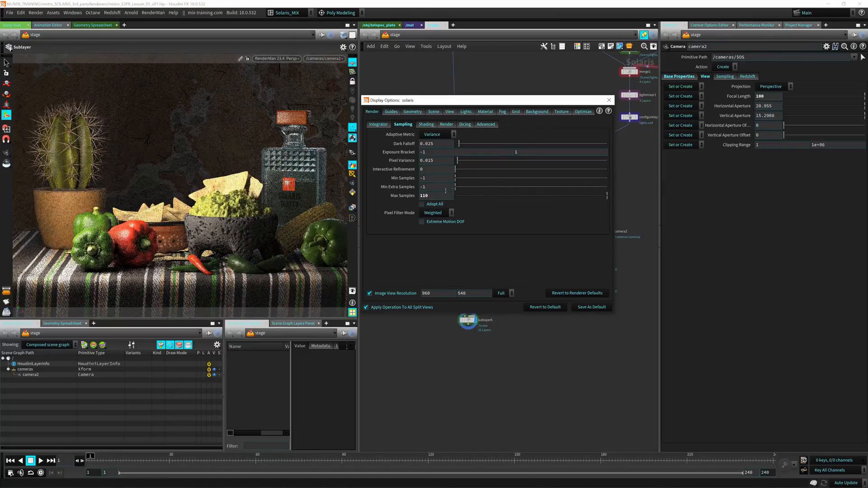
drag(430, 196, 407, 208)
text(01)
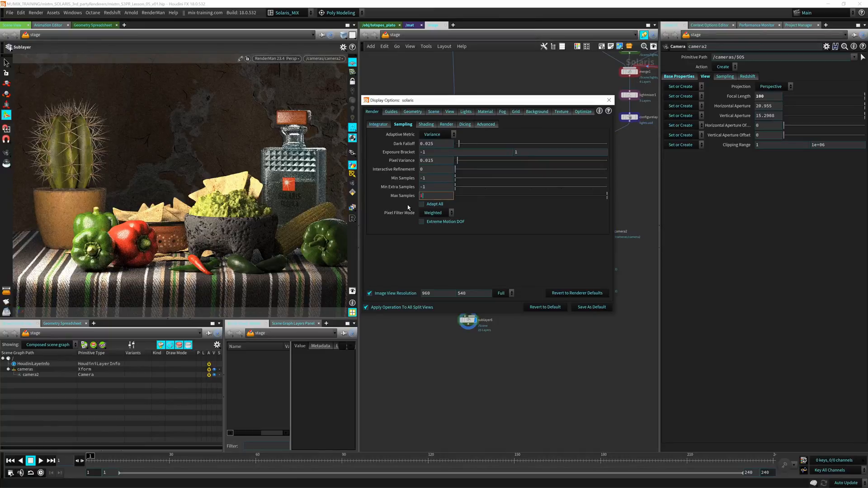
key(Return)
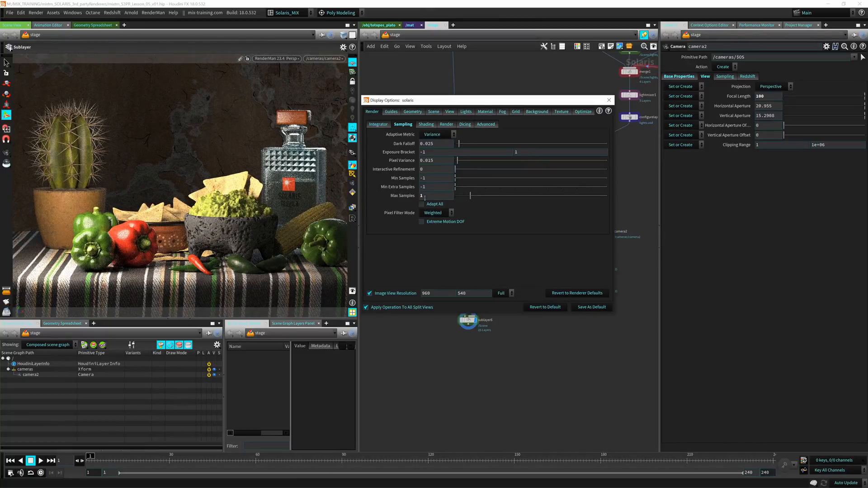
Step: Set RenderMan's Min Samples to 1 and Max Samples to 2 for the viewport preview
double_click(433, 178)
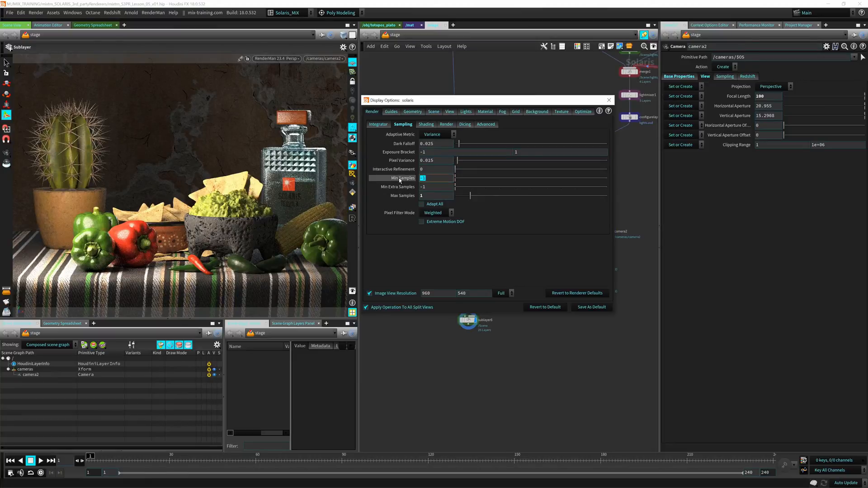
text(1)
key(Return)
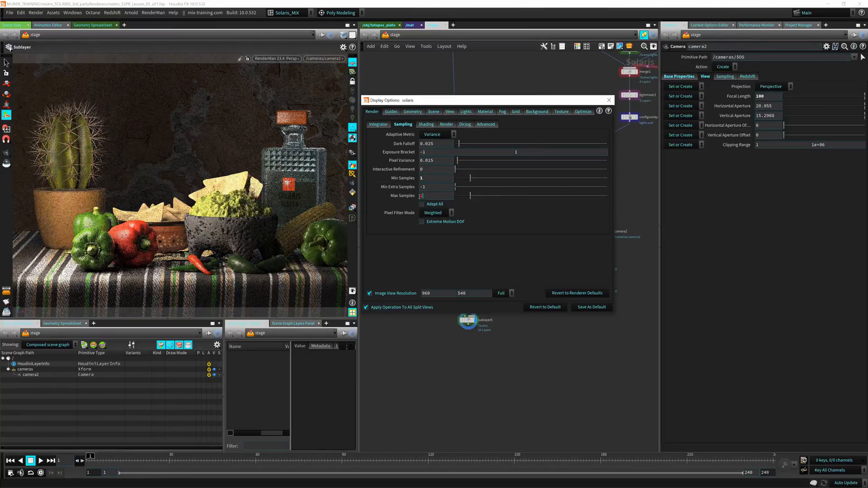
drag(427, 196, 393, 203)
text(2)
key(Return)
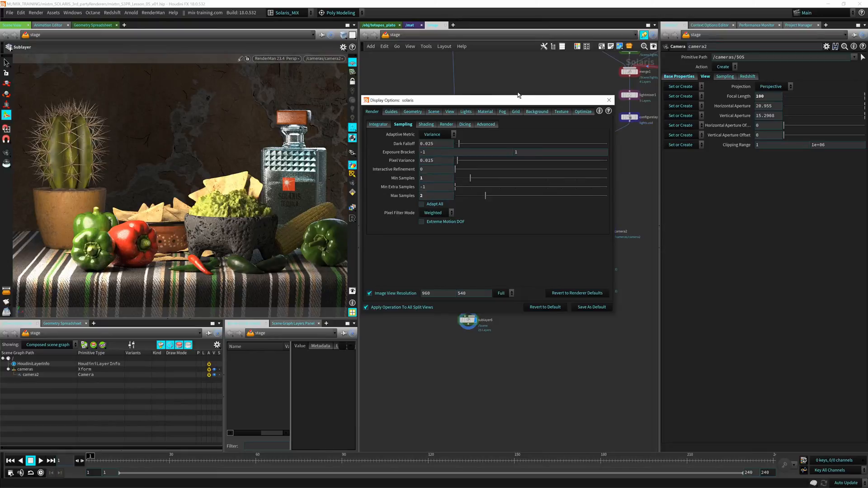
Step: Close the display options and switch the viewport renderer from RenderMan to Karma
drag(508, 99, 326, 110)
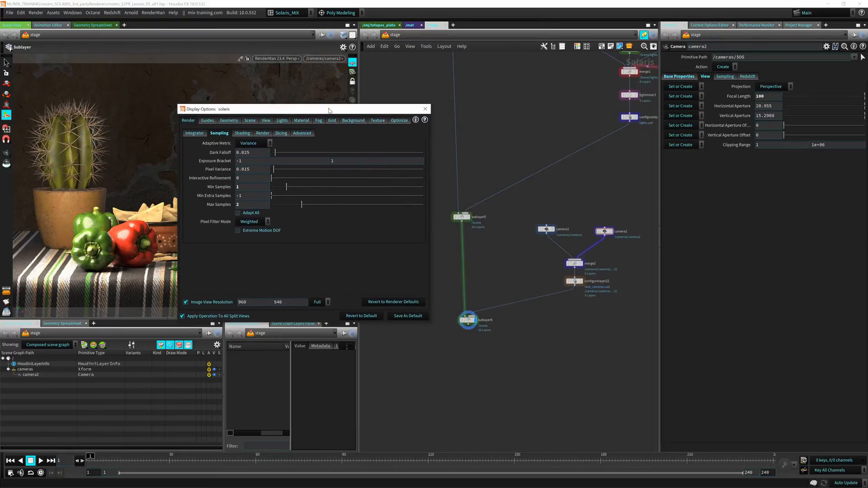
click(202, 133)
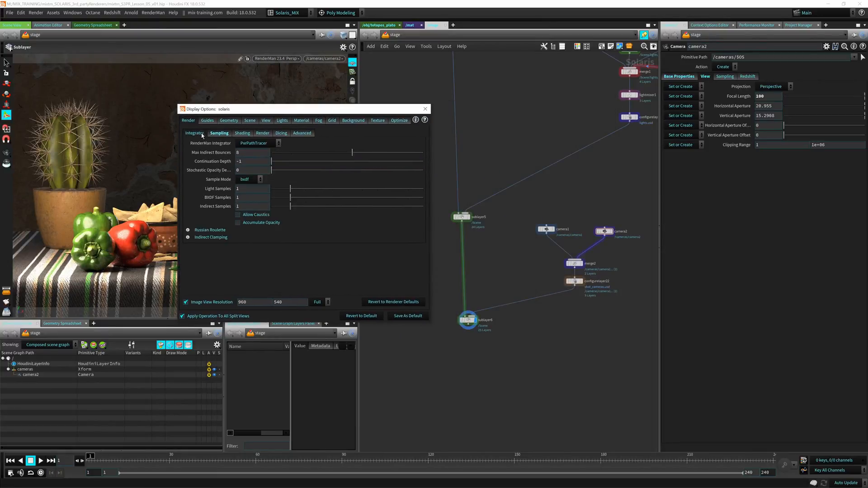
click(425, 109)
click(276, 58)
click(275, 95)
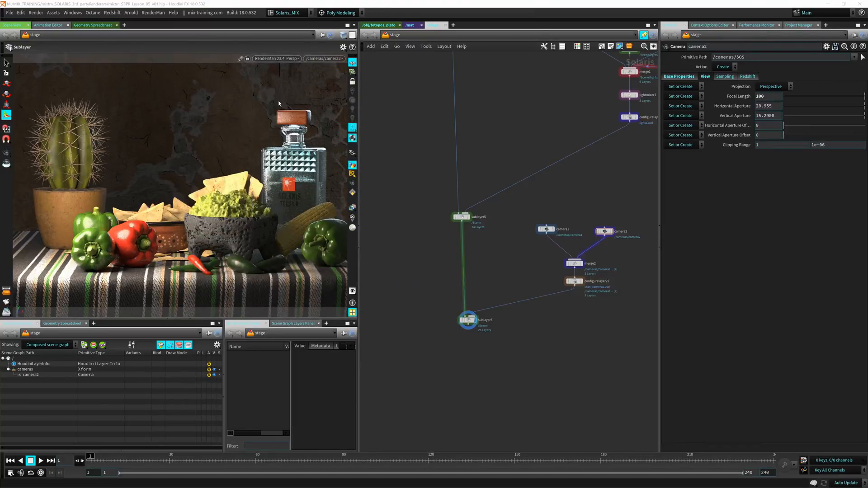
Step: Move the sublayer6 node slightly lower in the network
middle_drag(430, 262, 411, 211)
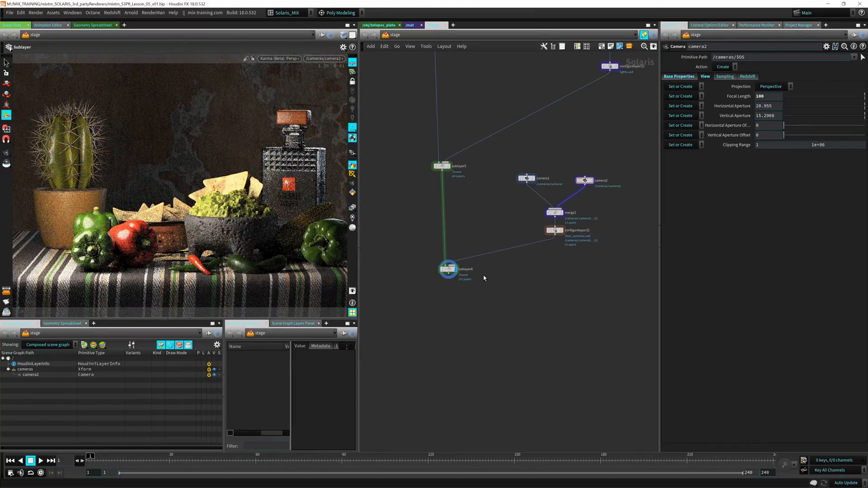
drag(448, 269, 449, 286)
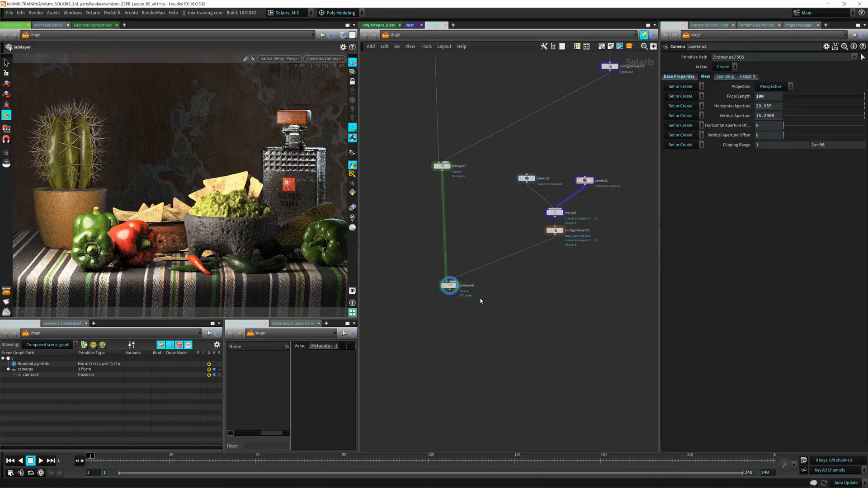
middle_drag(496, 310, 528, 263)
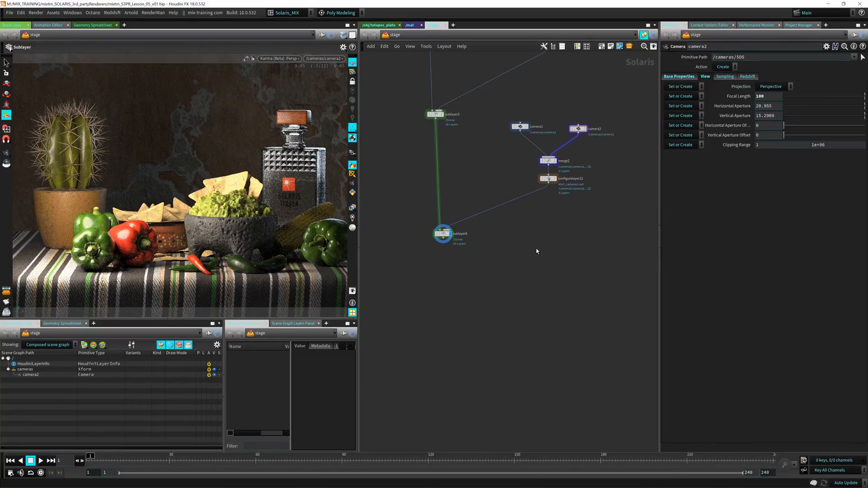
right_click(537, 251)
key(Escape)
Step: Add a Render Settings node connected directly below sublayer6
click(443, 235)
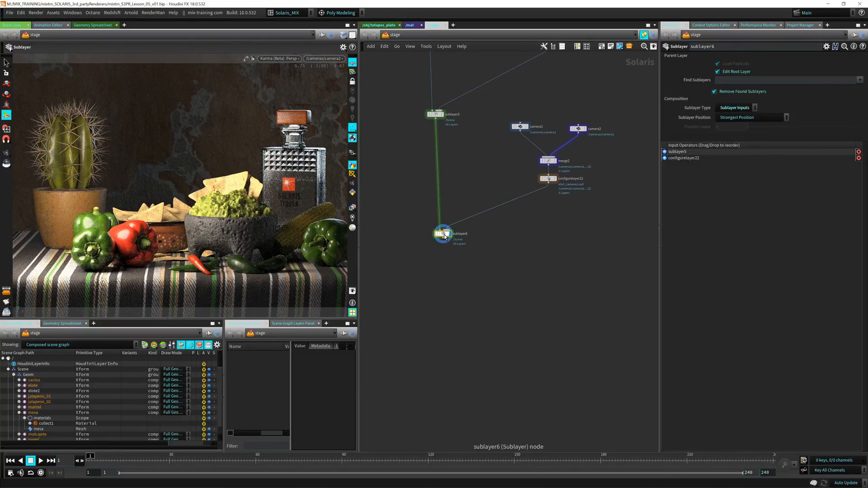
key(Tab)
text(render)
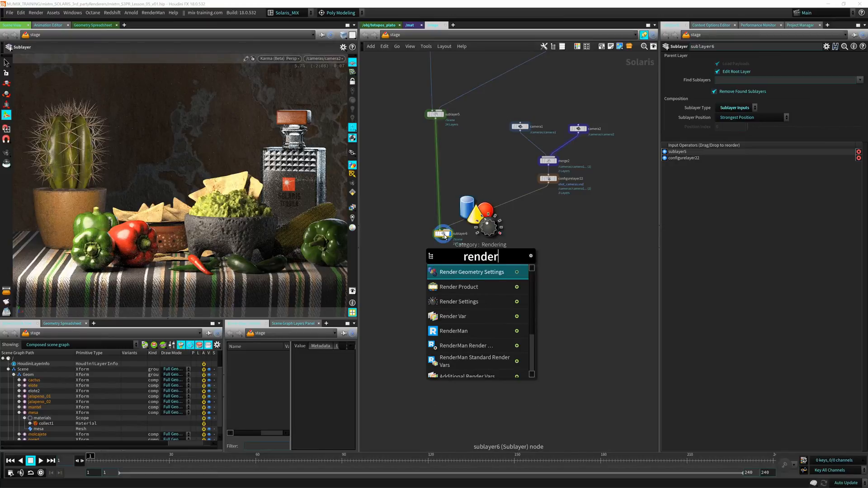
key(Down)
key(Down)
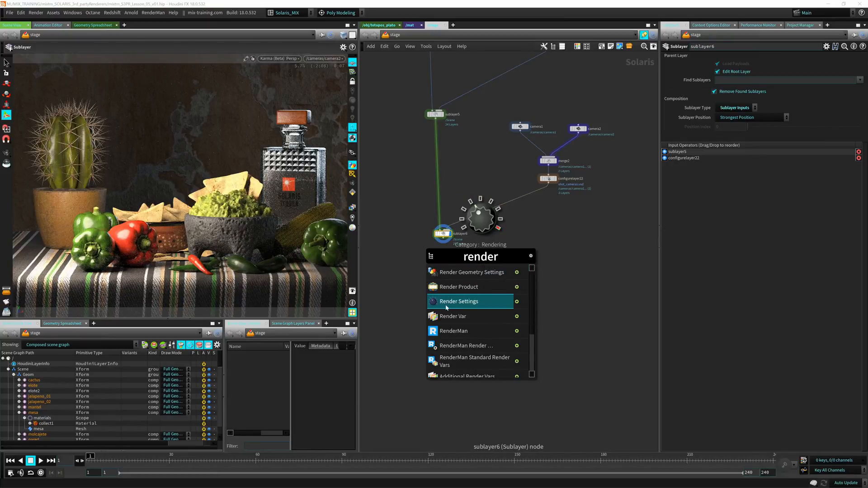
click(460, 304)
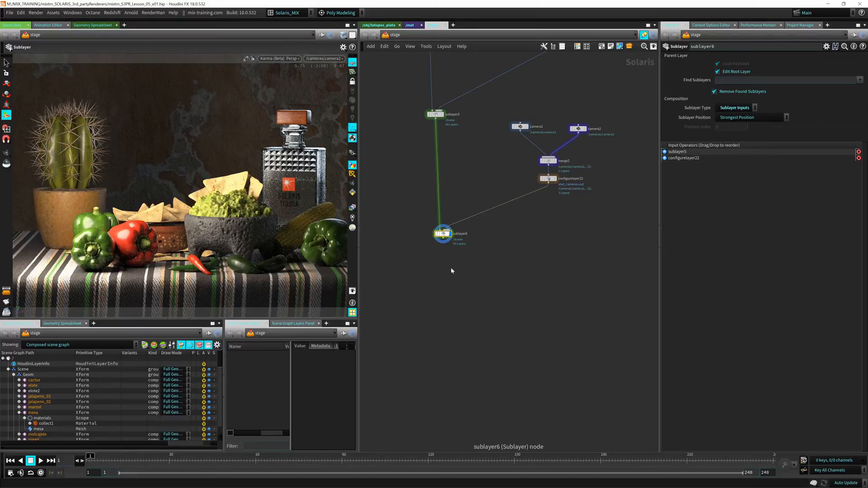
click(449, 262)
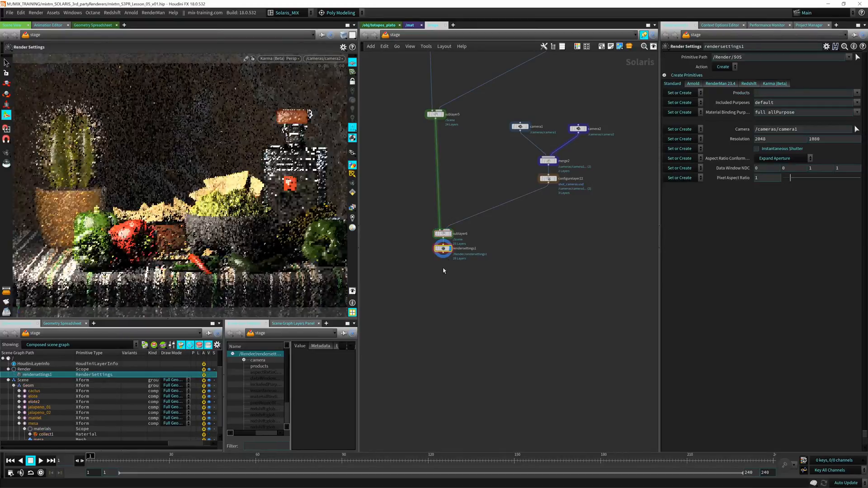
Step: Space the rendersettings1 node a little farther below sublayer6 in the network
scroll(444, 271, up, 2)
scroll(443, 270, up, 2)
drag(444, 228, 444, 258)
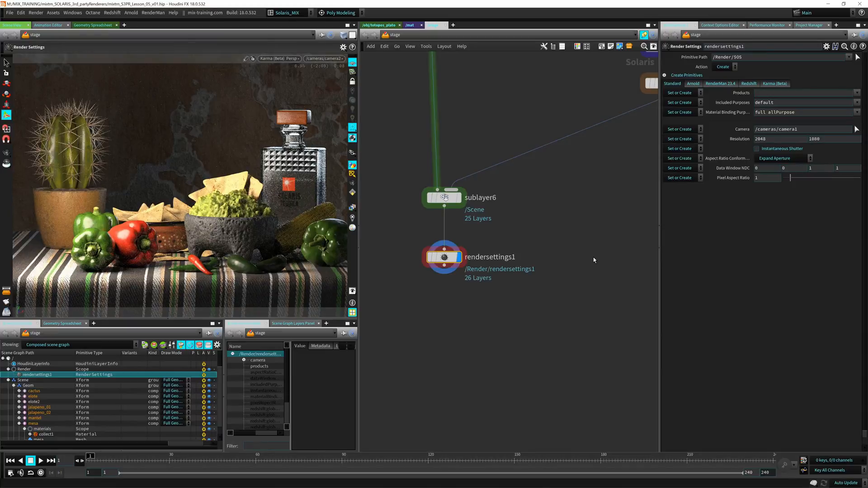
drag(499, 259, 499, 245)
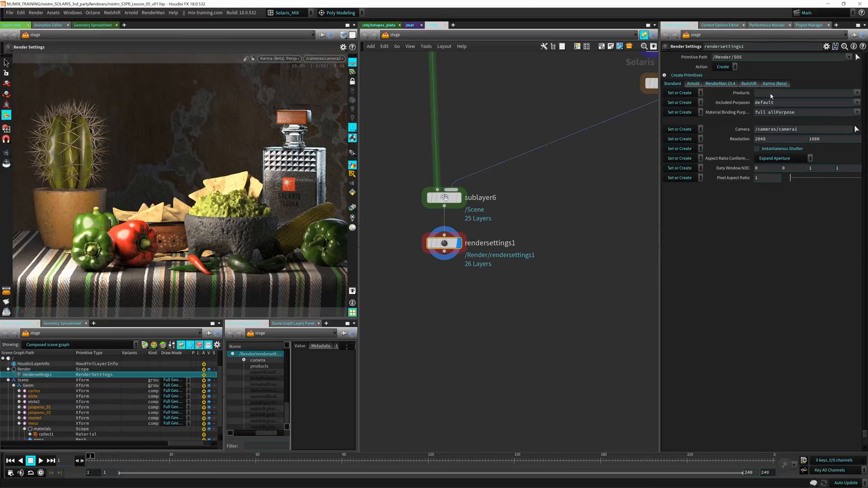
Step: Set the horizontal resolution of rendersettings1 to 1920 and widen the parameter pane
drag(773, 139, 725, 135)
text(1920)
key(Return)
drag(778, 140, 747, 148)
drag(661, 141, 623, 142)
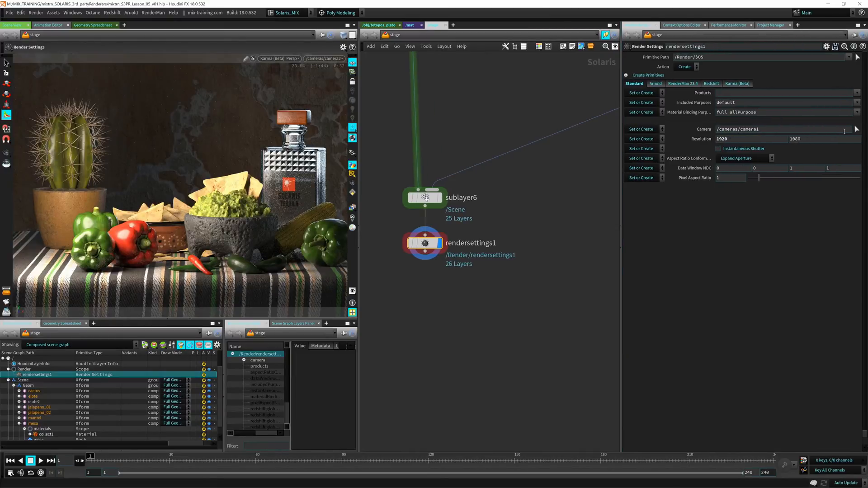
Step: Try to choose a different camera primitive for rendersettings1 by picking from the scene and editing the path
click(761, 130)
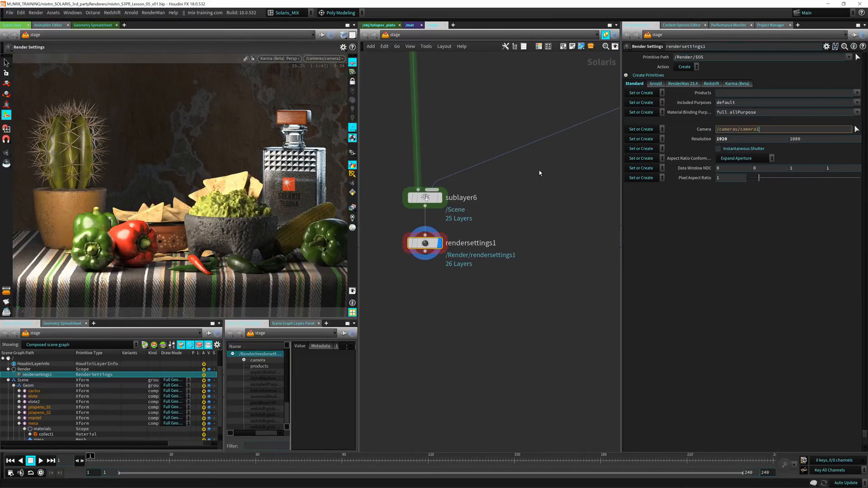
click(857, 129)
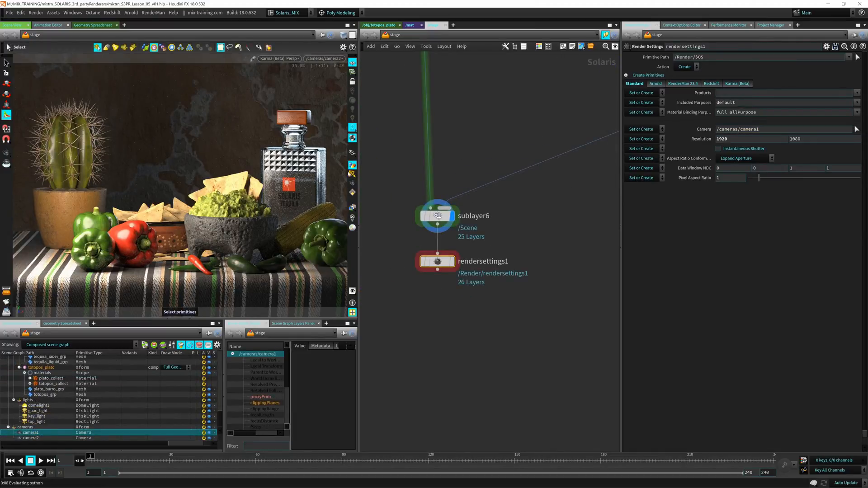
click(783, 130)
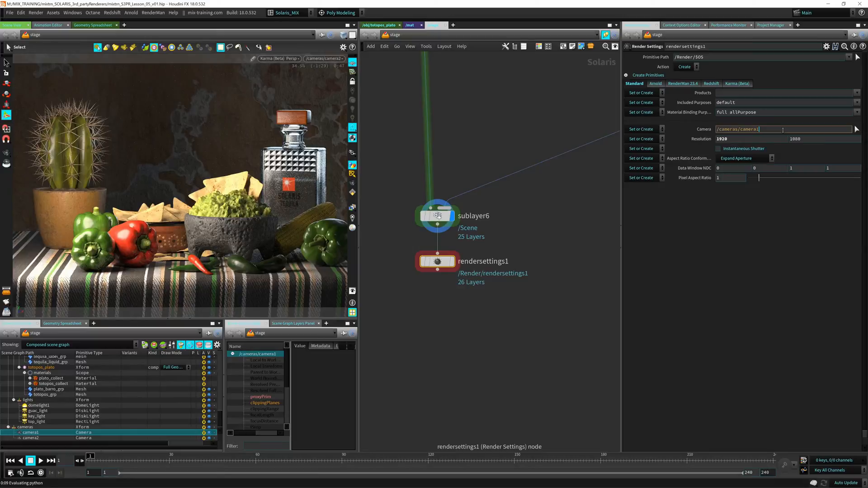
key(BackSpace)
text(2)
key(Return)
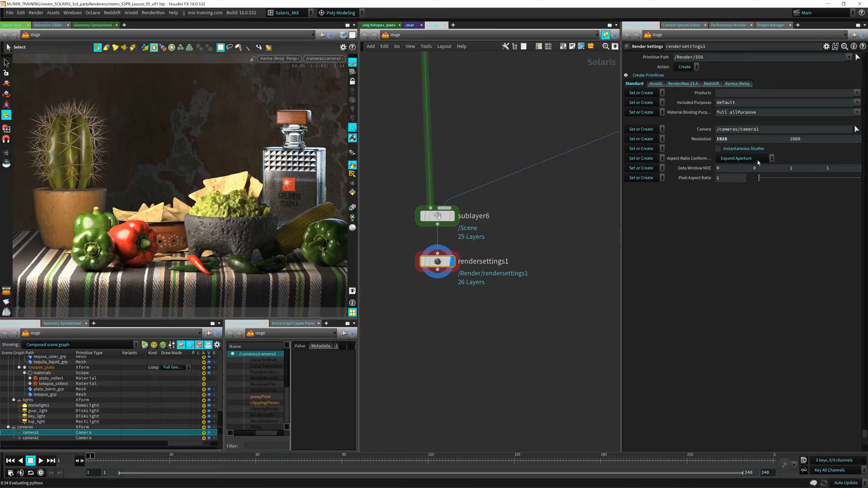
Step: Review the Arnold, RenderMan, Redshift and Karma parameter sets of the Render Settings node
click(657, 84)
click(732, 84)
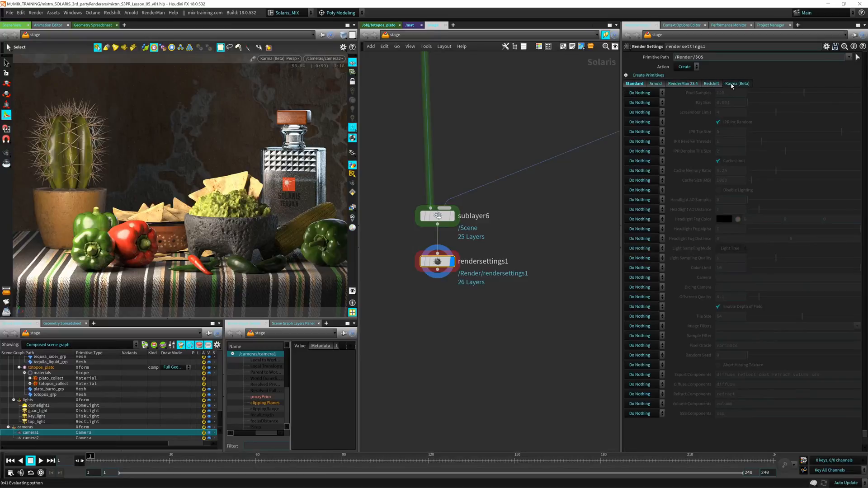
click(656, 84)
click(673, 84)
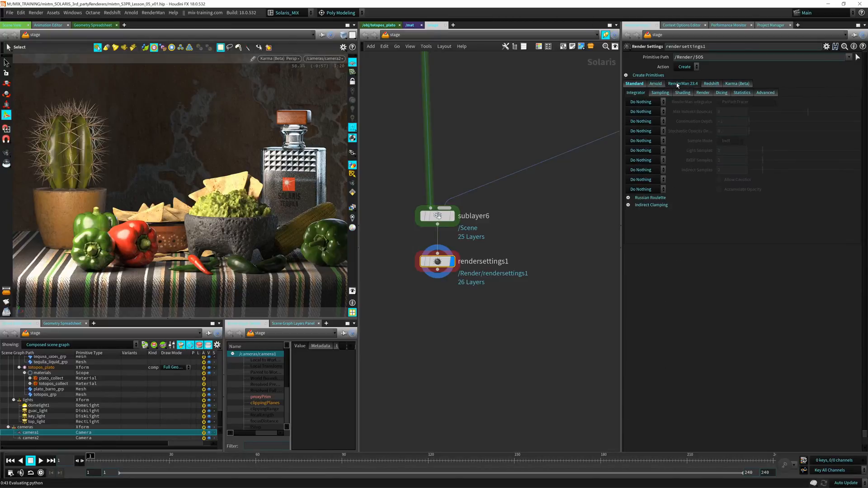
click(711, 84)
click(735, 84)
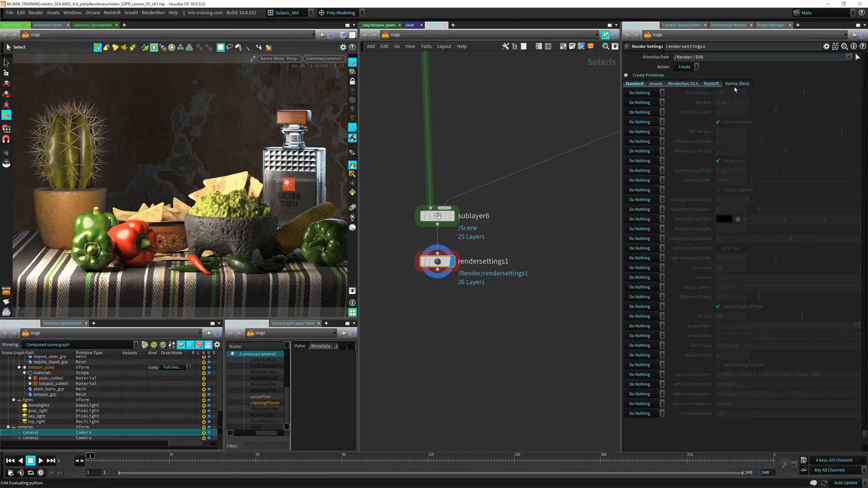
click(656, 84)
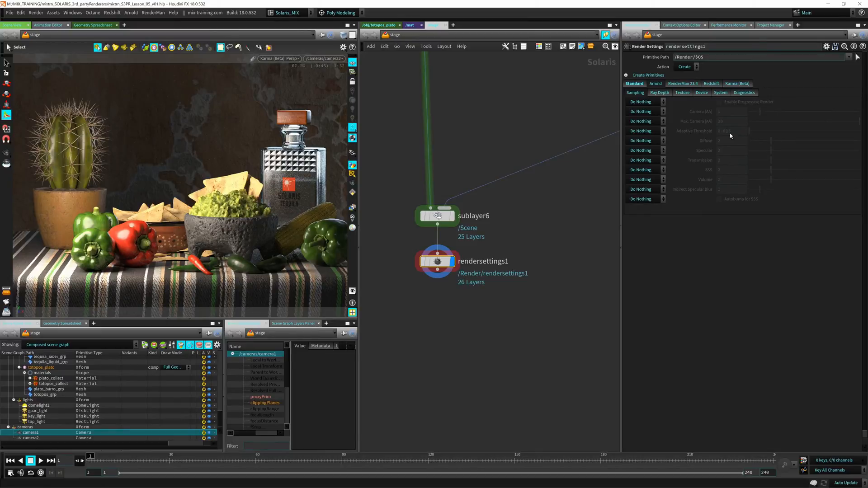
click(675, 83)
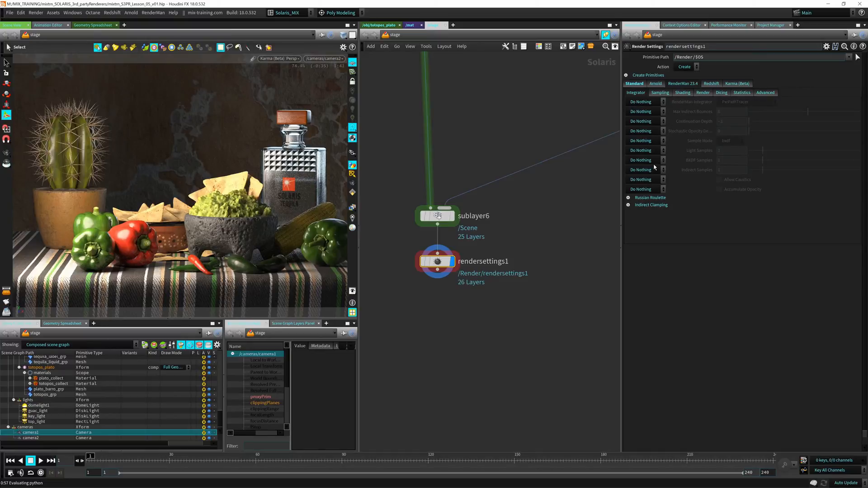
click(712, 84)
click(730, 85)
click(718, 85)
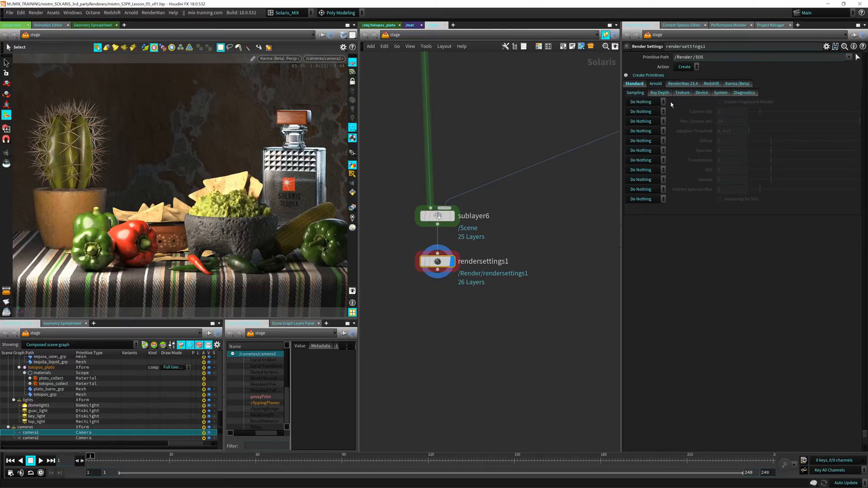
Step: Look through the Arnold device, system, diagnostics, ray depth and sampling settings in rendersettings1
click(689, 94)
click(702, 93)
click(721, 93)
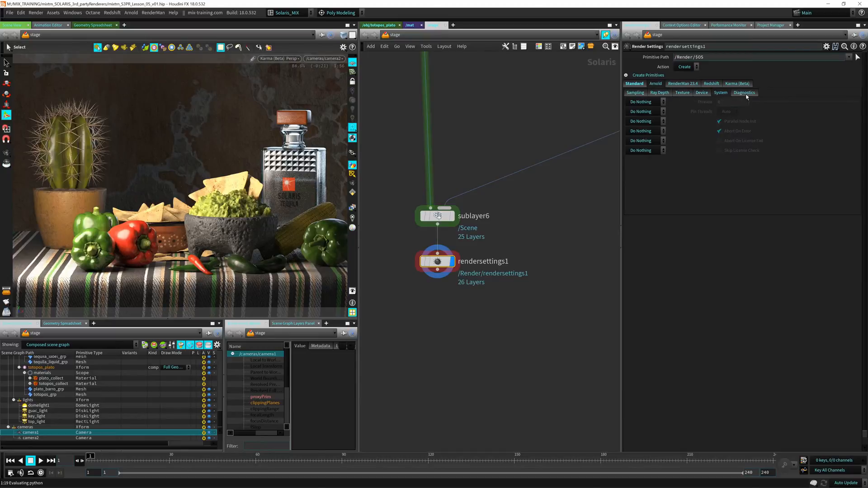
click(744, 92)
click(659, 93)
click(636, 92)
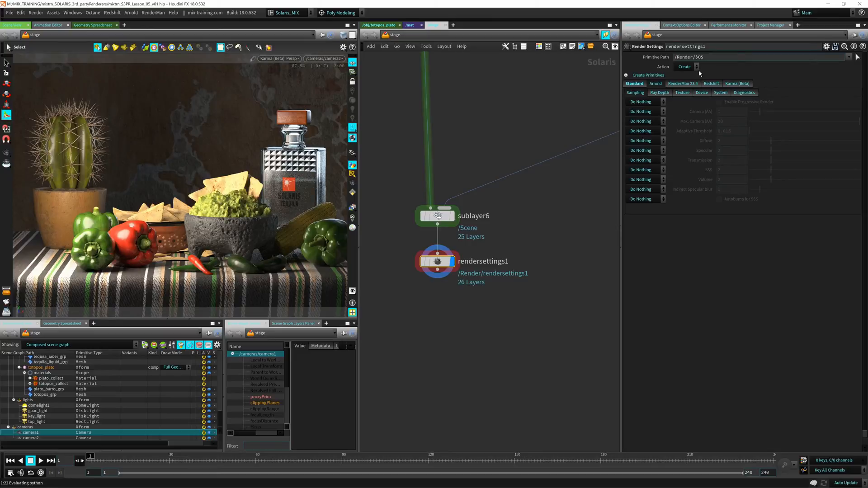
Step: Switch the viewport renderer from Karma to Arnold
click(279, 58)
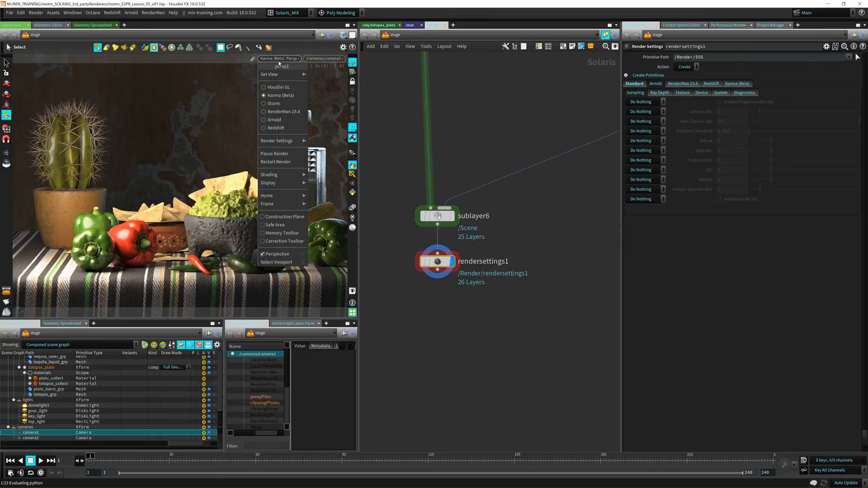
click(281, 123)
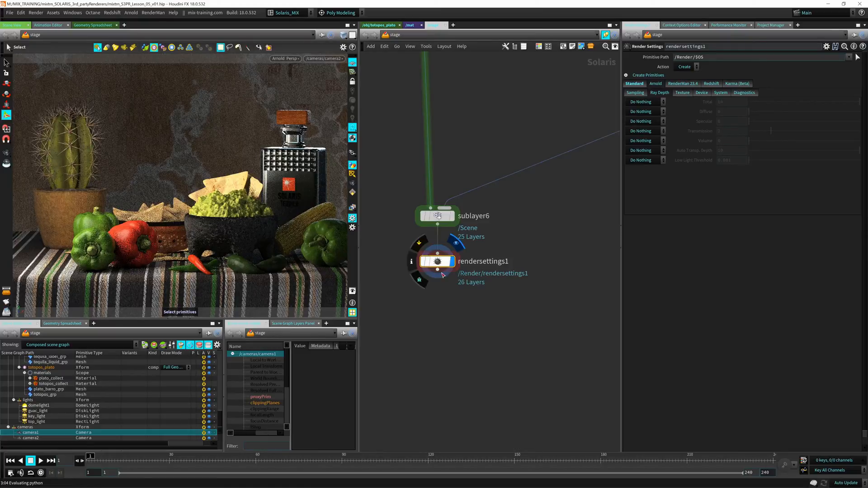
mouse_move(437, 265)
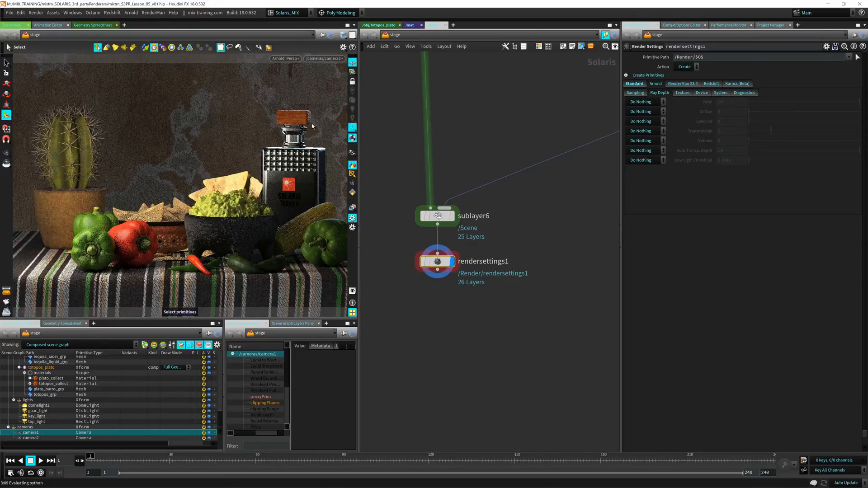
Step: Try the Transmission Depth control in the Arnold viewport display options, leave it at 2, and close the options
key(d)
drag(292, 97, 465, 93)
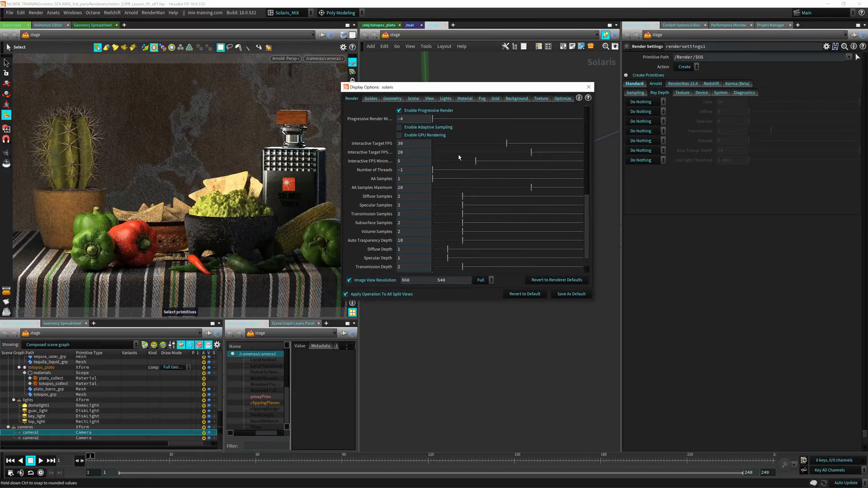
mouse_move(462, 270)
mouse_down()
mouse_move(568, 268)
mouse_move(462, 269)
mouse_up()
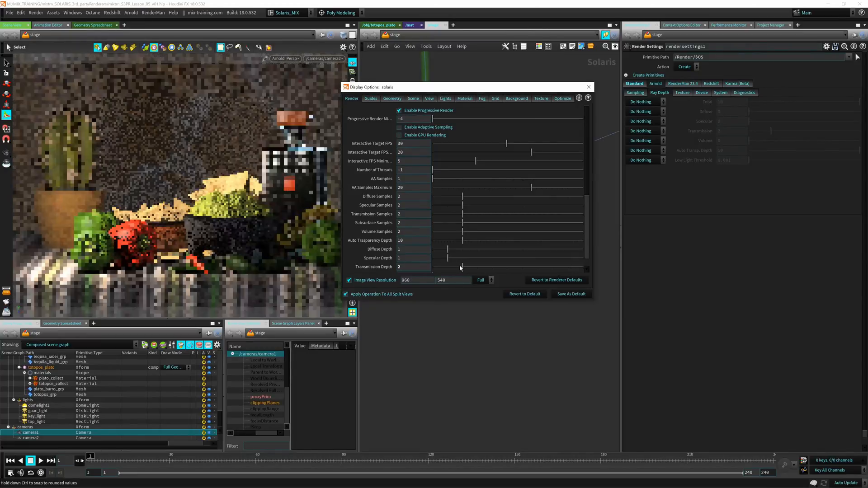
click(589, 88)
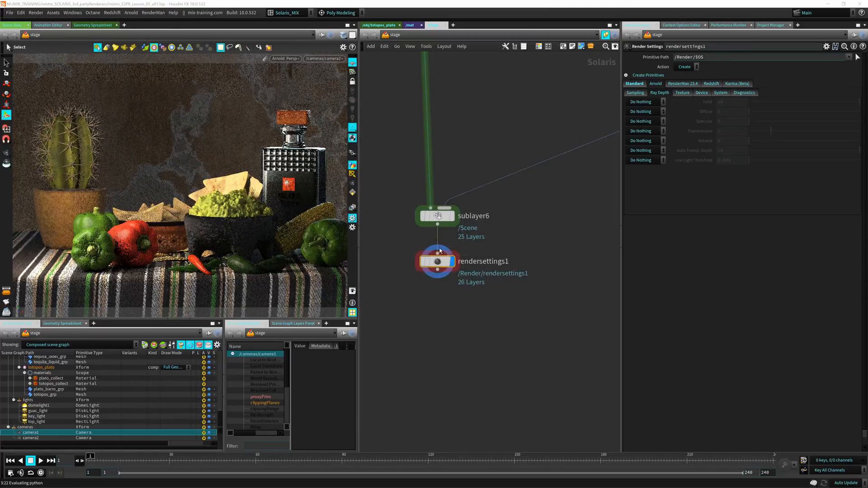
Step: Enable Arnold's Transmission ray depth on rendersettings1 with Set or Create and raise it to 10
click(652, 131)
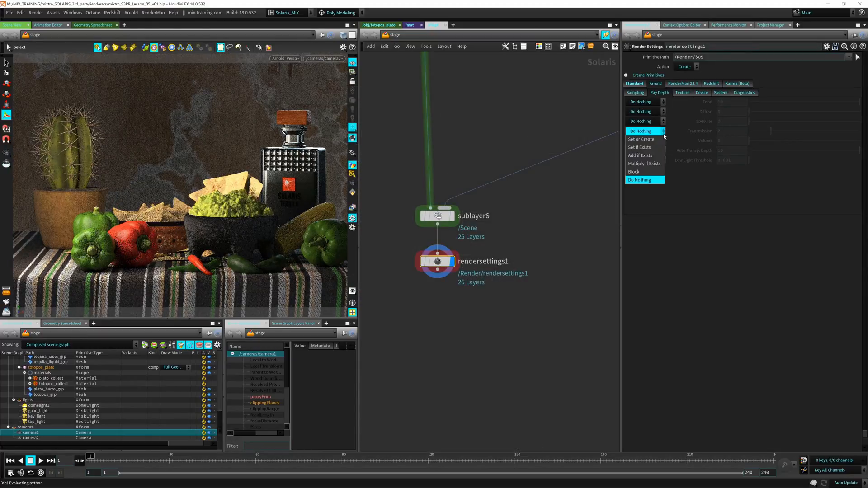
click(655, 140)
drag(771, 131, 859, 132)
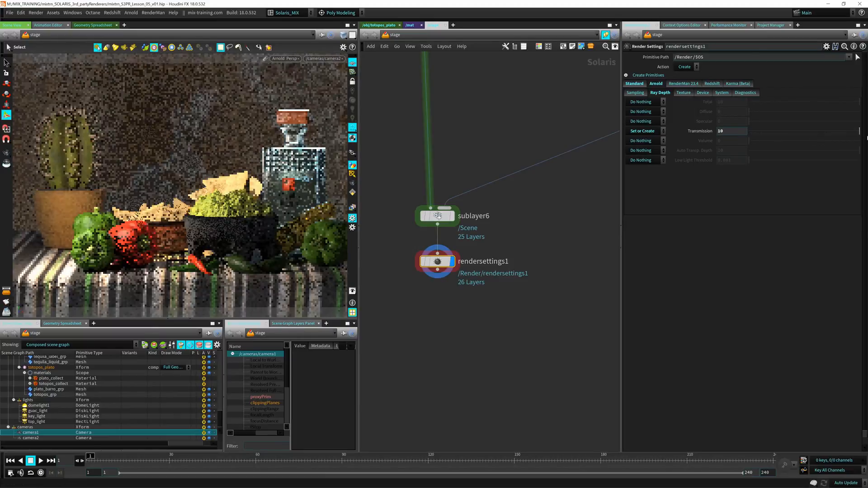
Step: Rename the rendersettings1 node as rendersettings_asda and compare the viewport's list of render settings before and after
click(285, 59)
mouse_move(298, 141)
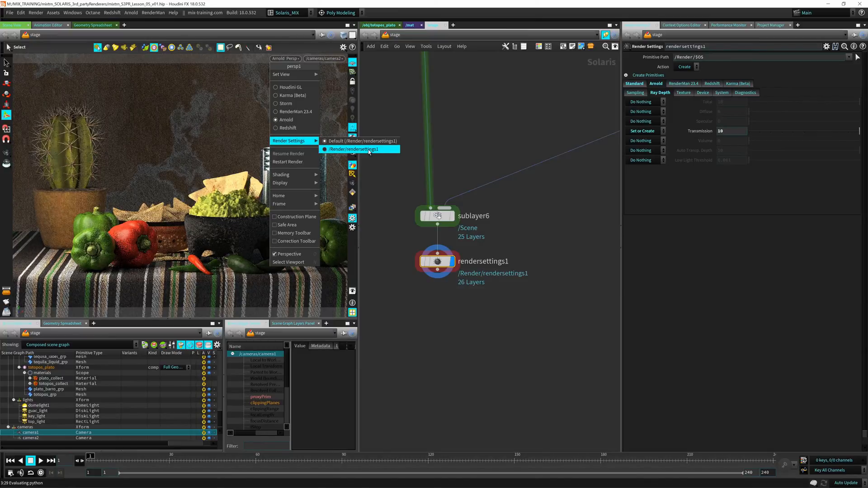
click(474, 264)
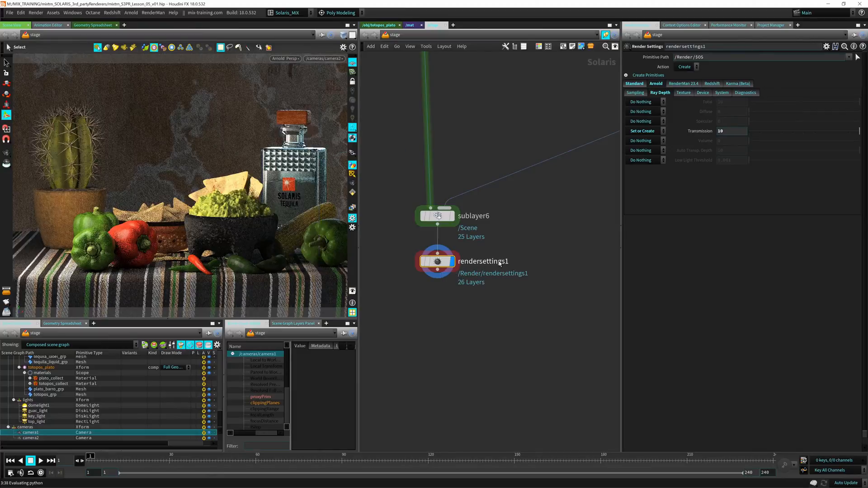
drag(506, 262, 527, 261)
text(_asda)
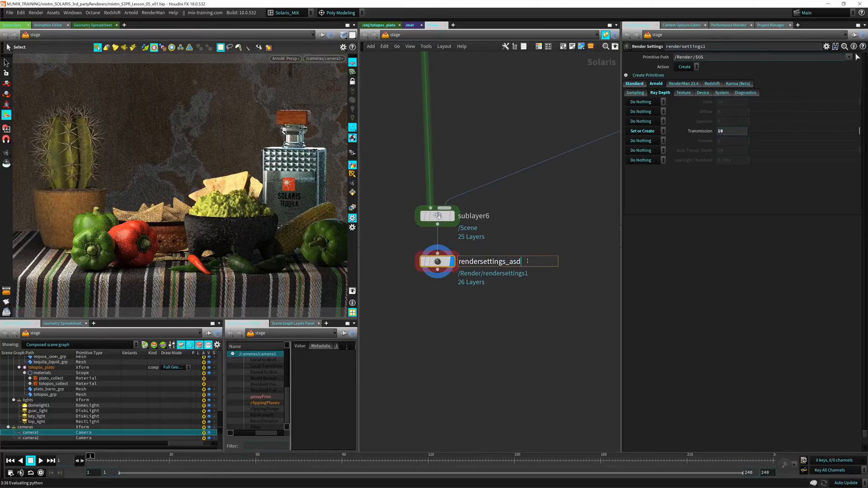
key(Return)
click(292, 59)
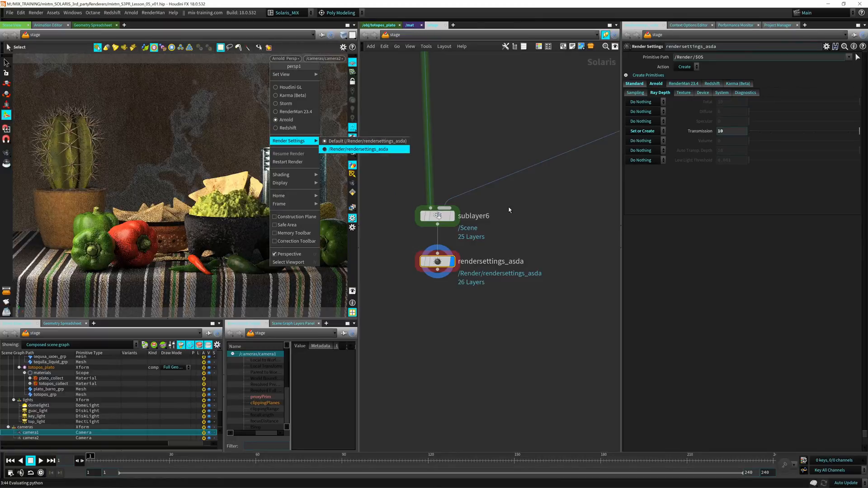
Step: Rename the rendersettings_asda node as rendersettings1
click(516, 262)
drag(509, 263, 560, 266)
key(BackSpace)
key(BackSpace)
text(1)
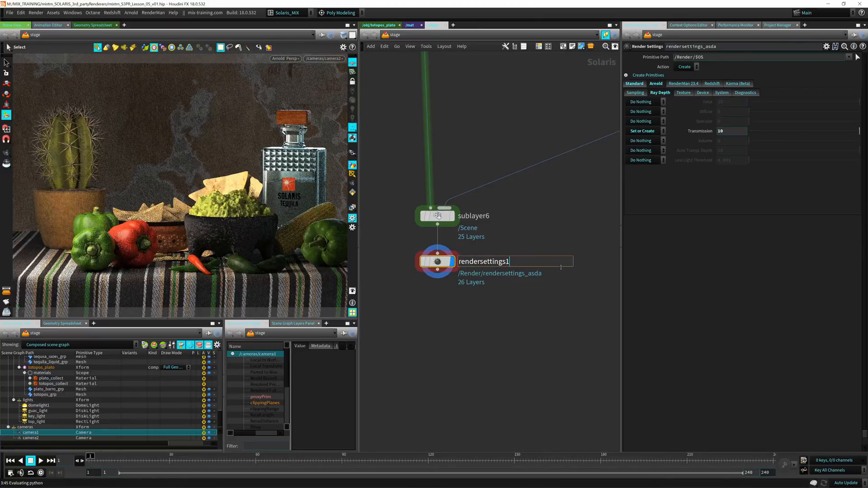
key(Return)
Step: Duplicate the rendersettings1 node beside the original and rename the copy as rendersettings_new
mouse_move(437, 266)
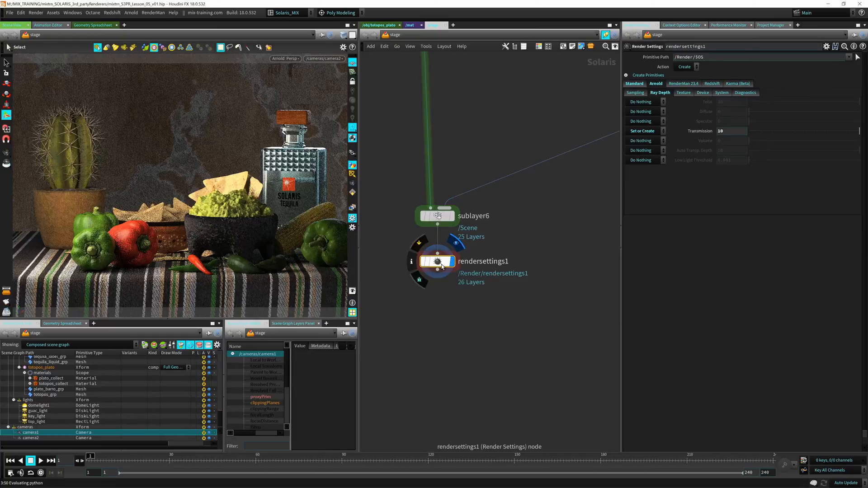
alt+drag(442, 264, 565, 269)
alt+drag(544, 303, 545, 301)
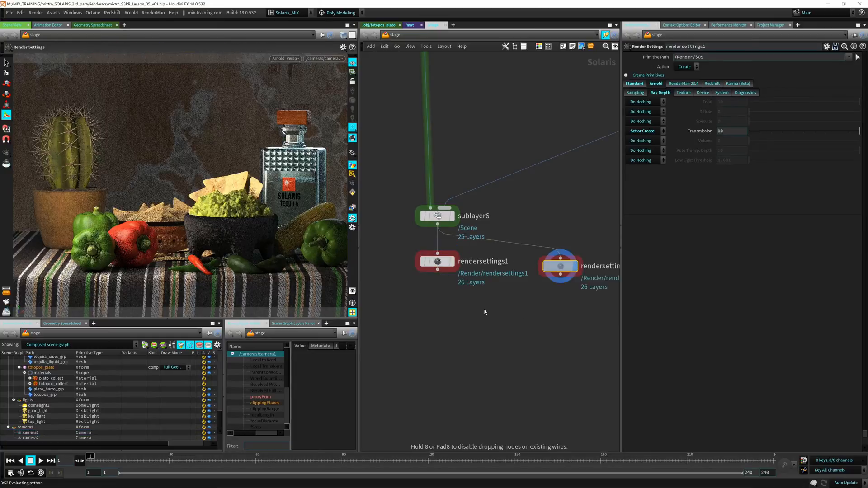
key(f)
double_click(545, 253)
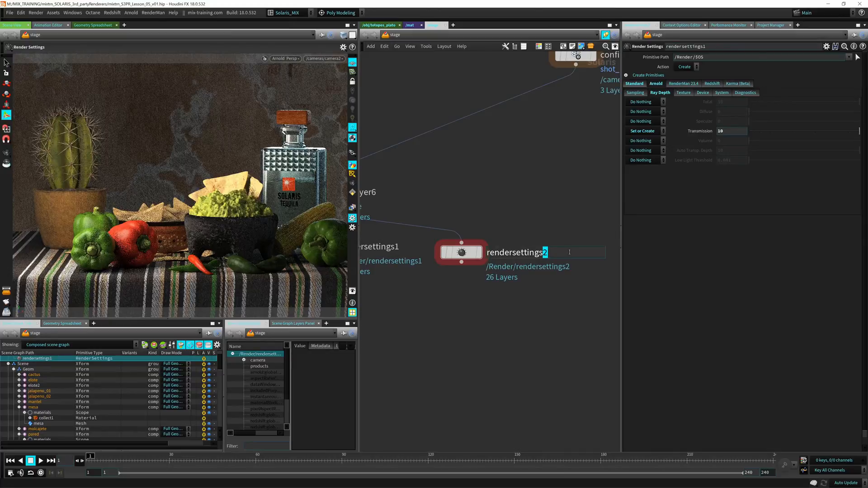
text(_new)
key(Return)
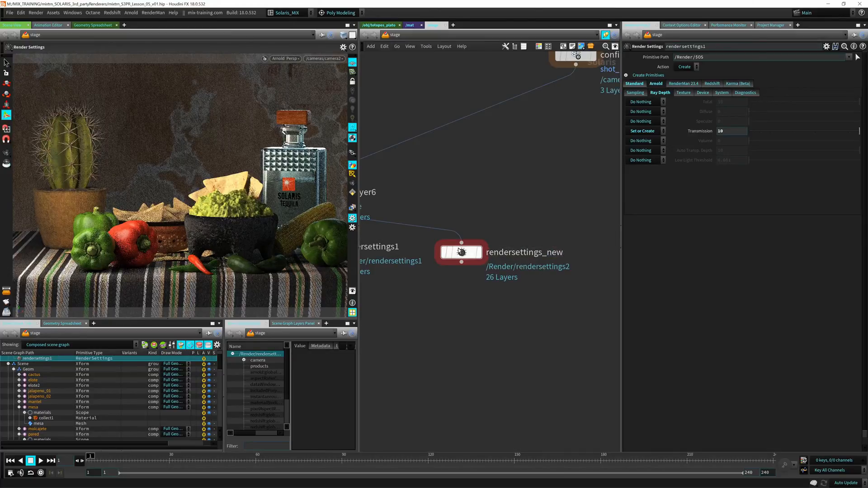
Step: Wire rendersettings_new directly below rendersettings1 in the node chain and check the render settings offered in the viewport
click(482, 232)
middle_drag(431, 279, 523, 270)
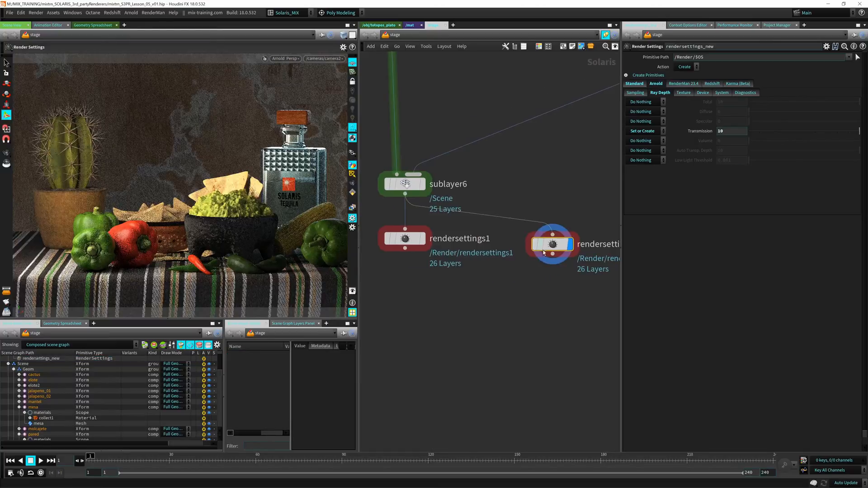
drag(551, 245, 407, 284)
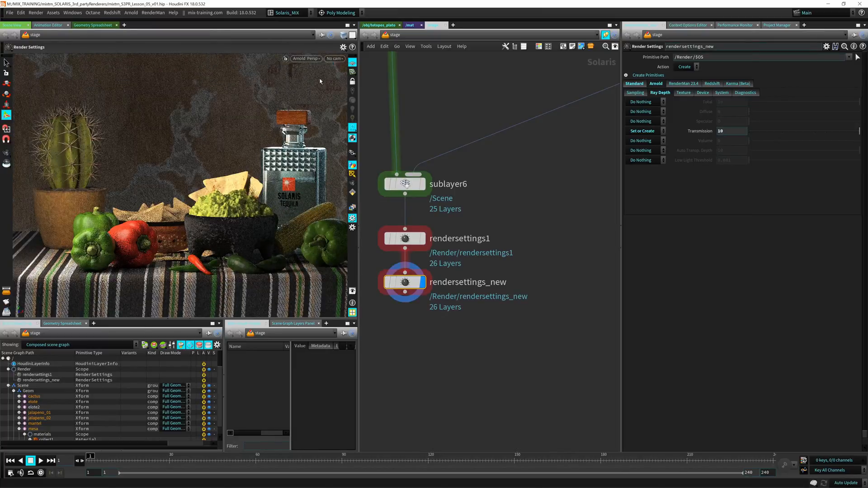
click(310, 59)
mouse_move(305, 141)
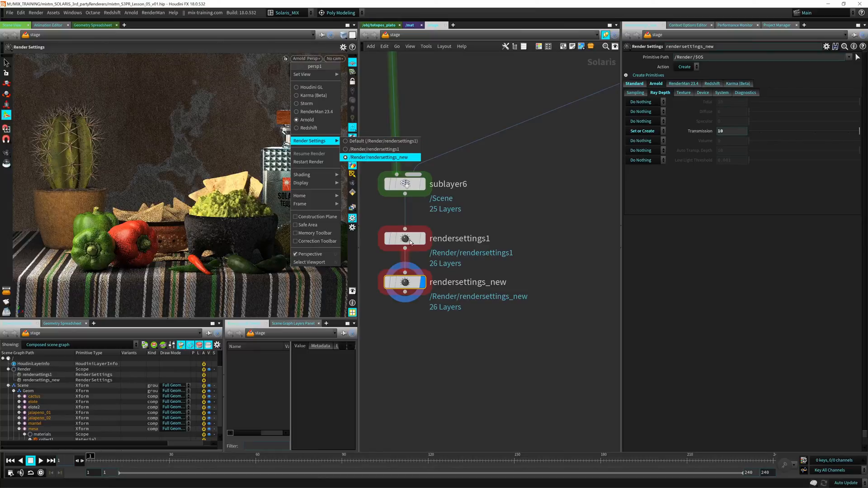
Step: Undo the Arnold Transmission depth override on rendersettings1 and reselect that node
click(407, 245)
click(405, 238)
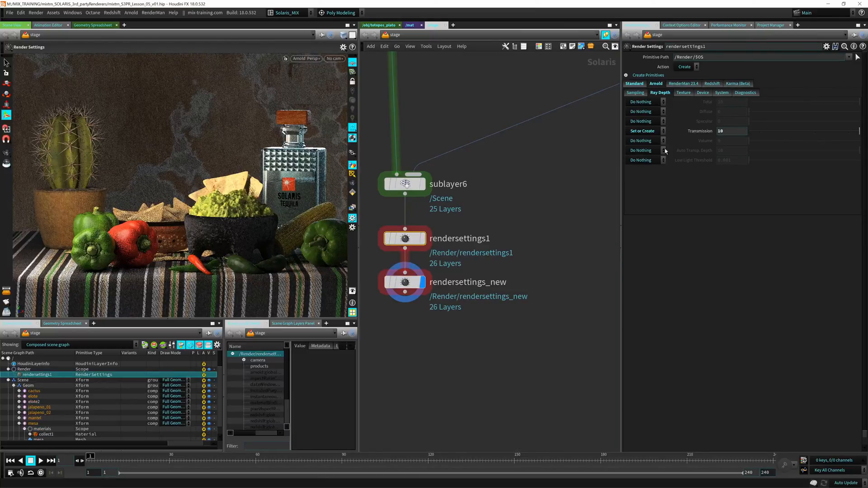
key(ctrl+z)
key(ctrl+z)
key(ctrl+z)
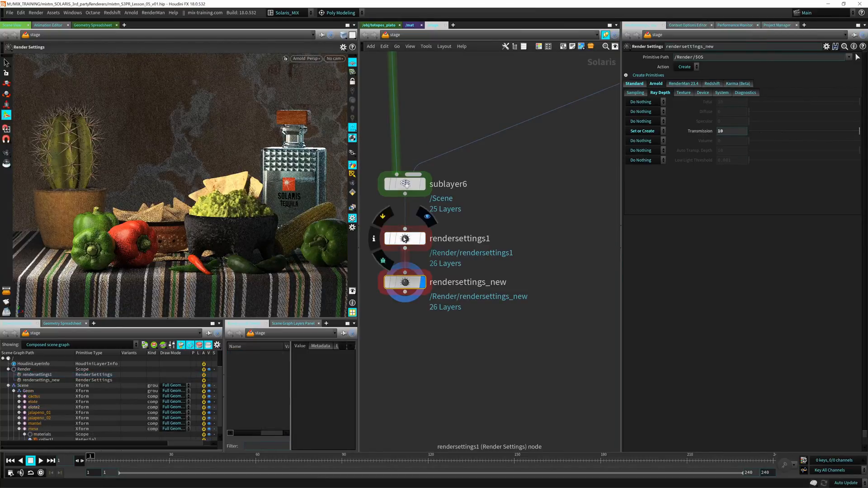
click(406, 238)
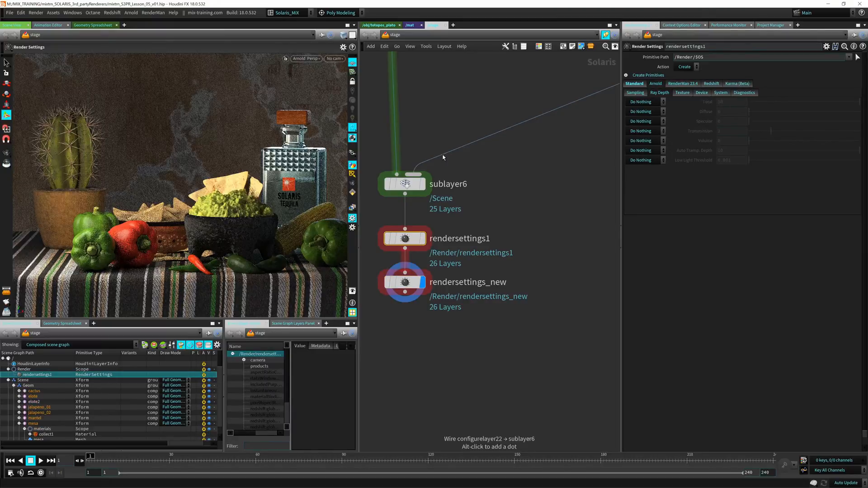
Step: Reopen the viewport display options, vary the Arnold Transmission Depth and return it to 2, keeping the window clear of the render
key(d)
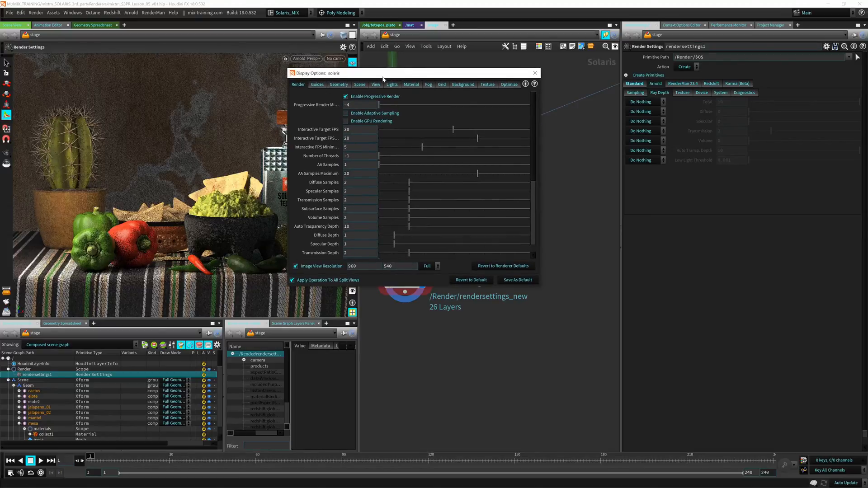
drag(383, 76, 447, 67)
scroll(425, 182, down, 3)
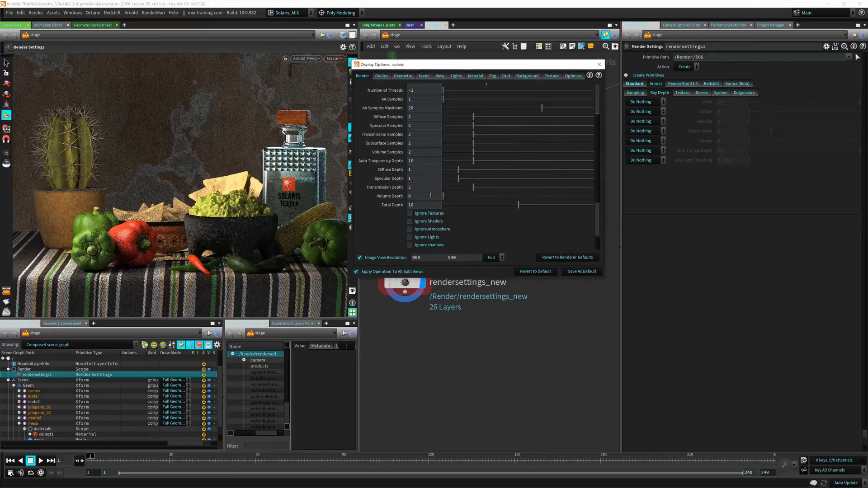
mouse_move(474, 187)
mouse_down()
mouse_move(492, 189)
mouse_move(475, 190)
mouse_up()
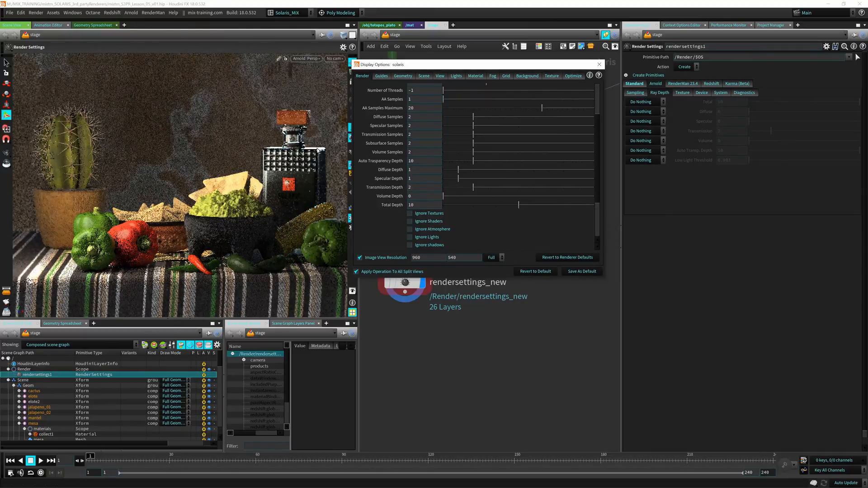
drag(437, 65, 569, 59)
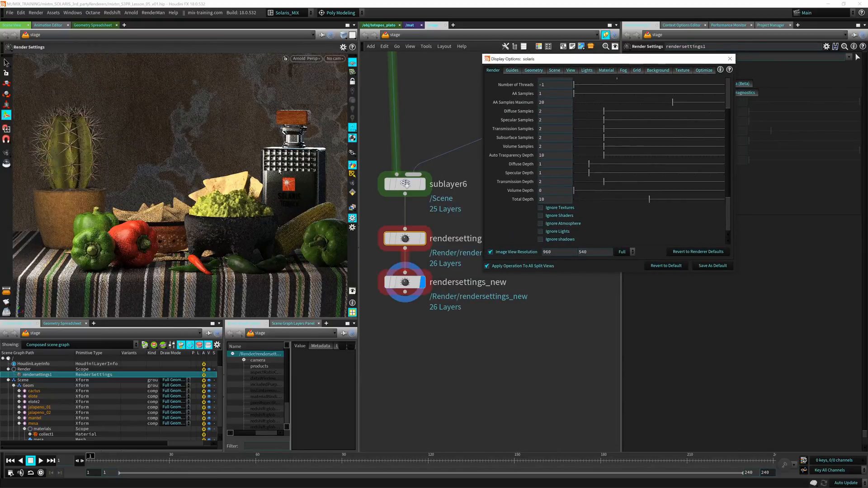
Step: Set the viewport's render settings to /Render/rendersettings1
click(304, 58)
mouse_move(324, 144)
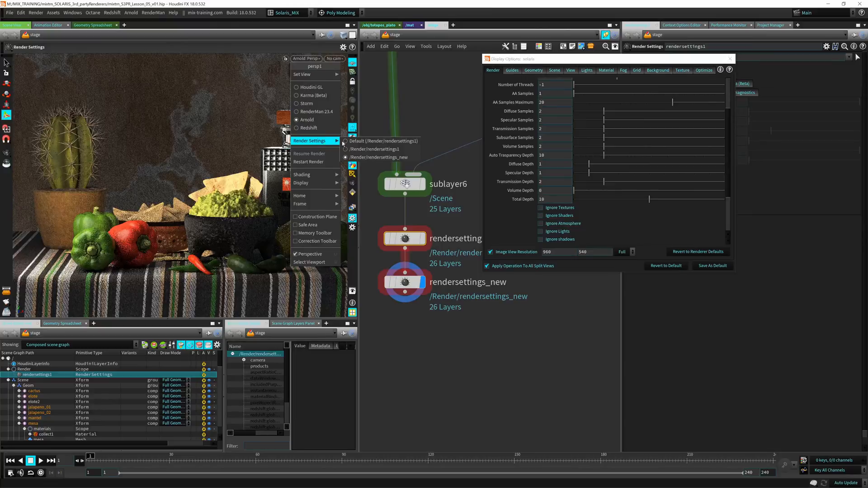
click(373, 151)
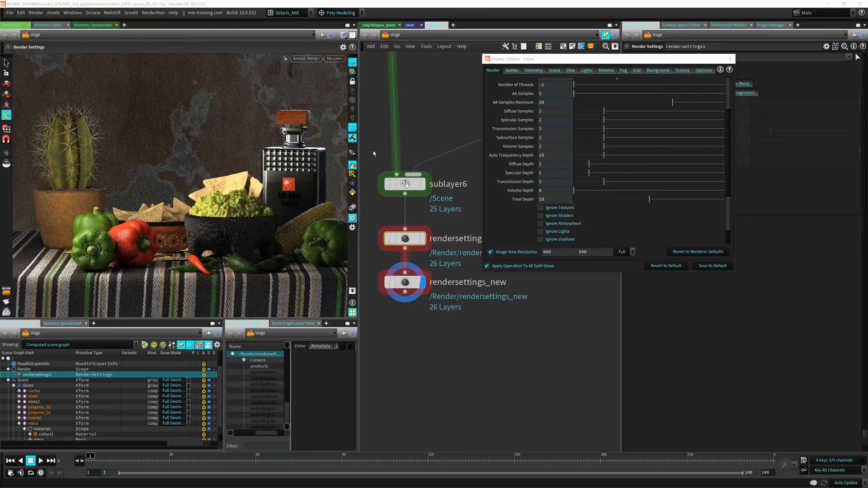
Step: Review the render settings choices for the Arnold viewport and close the display options
click(309, 59)
mouse_move(321, 145)
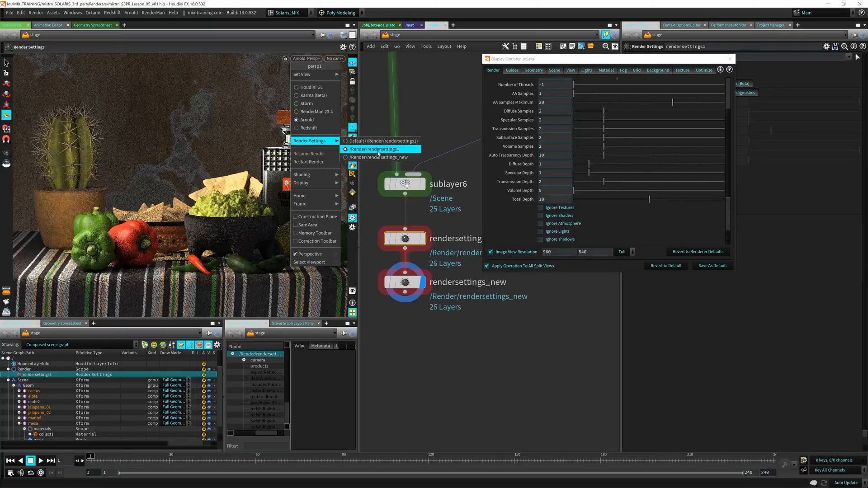
click(731, 59)
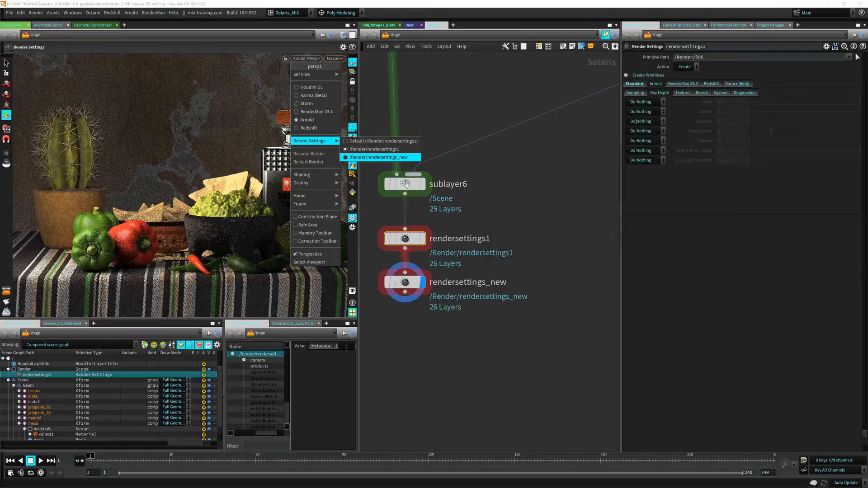
click(409, 281)
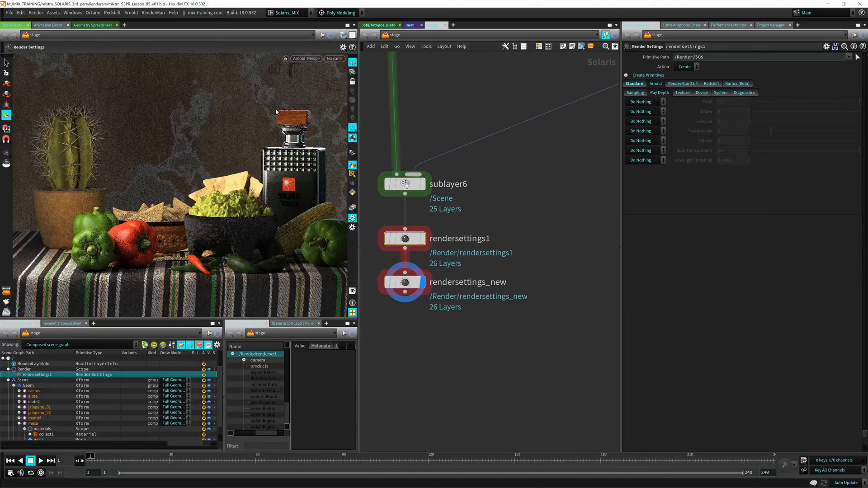
click(307, 60)
click(503, 220)
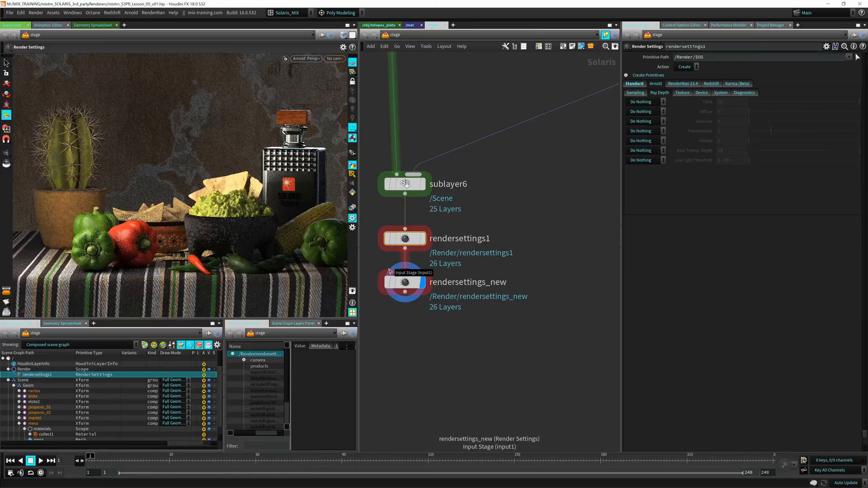
Step: Delete the rendersettings_new node from the chain
click(408, 283)
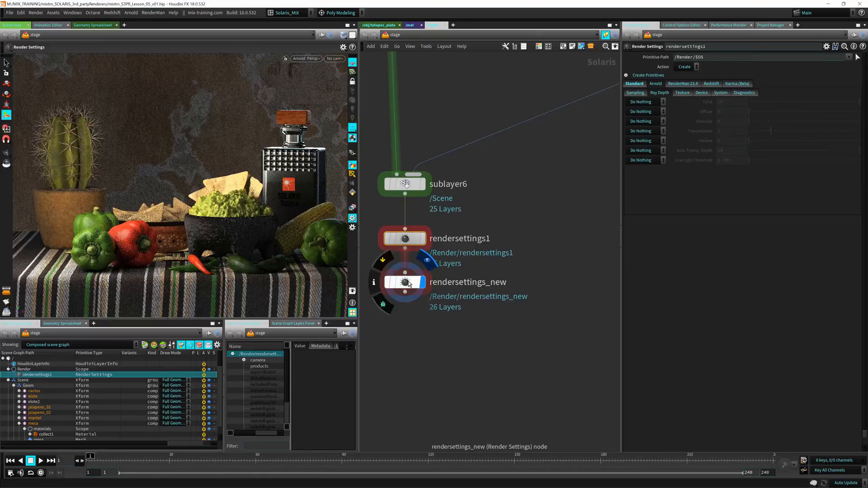
key(Up)
key(Delete)
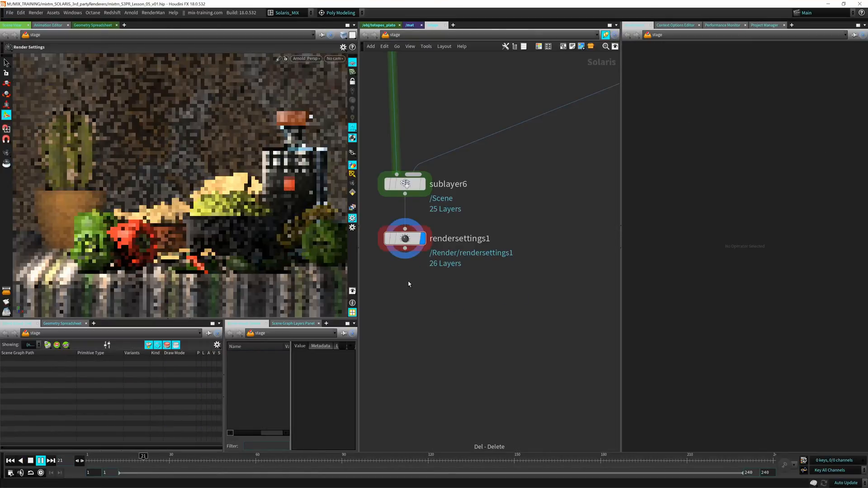
Step: Go back to the first frame and override the Arnold Transmission ray depth in rendersettings1 with a value of 10
key(ctrl+Up)
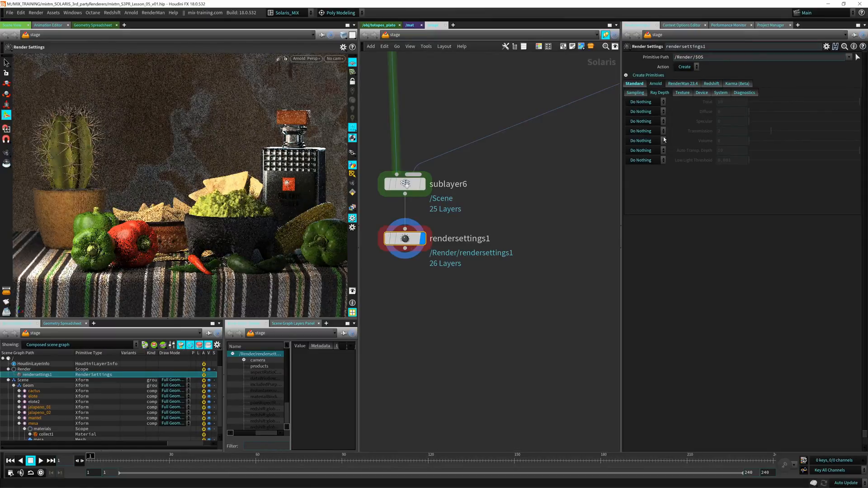
click(651, 136)
click(641, 140)
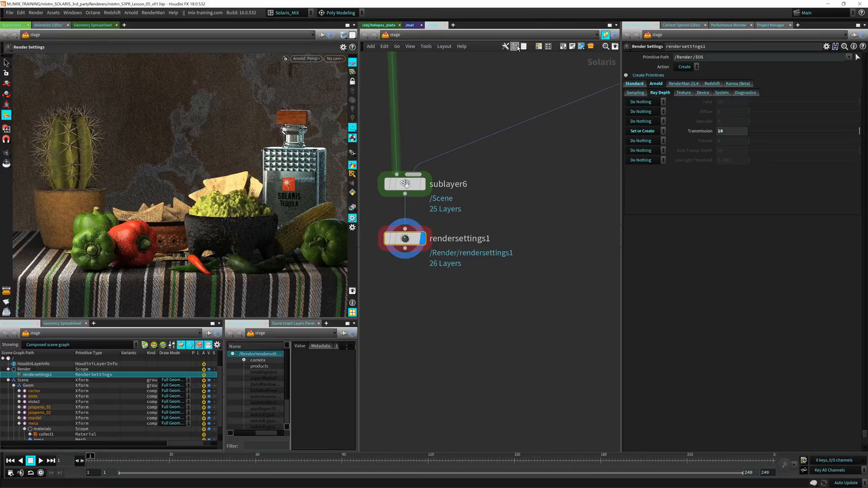
Step: Show the RenderMan 23.4 settings of rendersettings1 and switch the viewport renderer to RenderMan 23.4
click(684, 84)
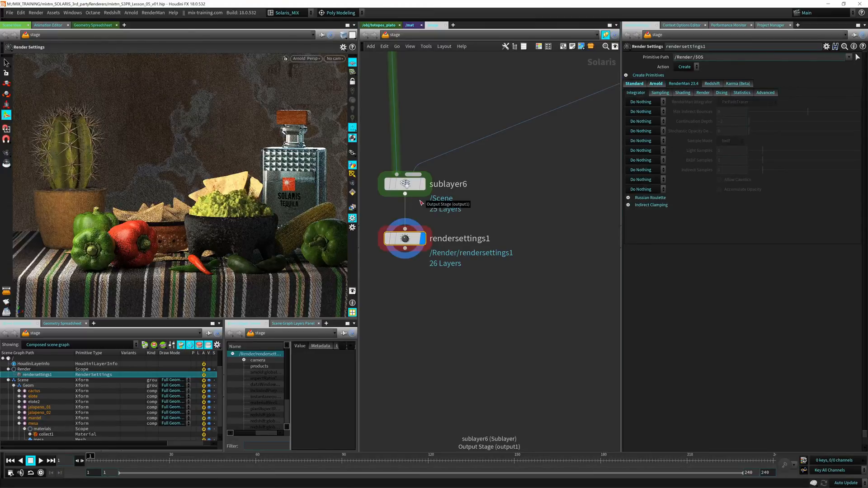
mouse_move(415, 233)
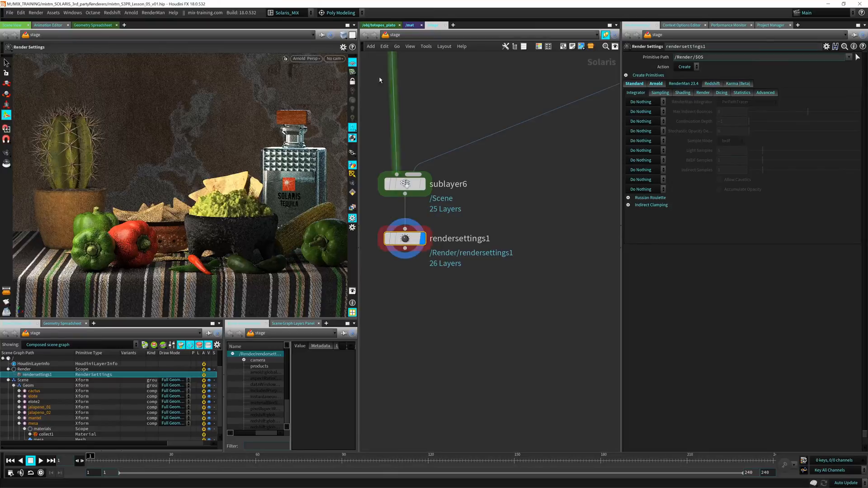
click(307, 58)
click(315, 111)
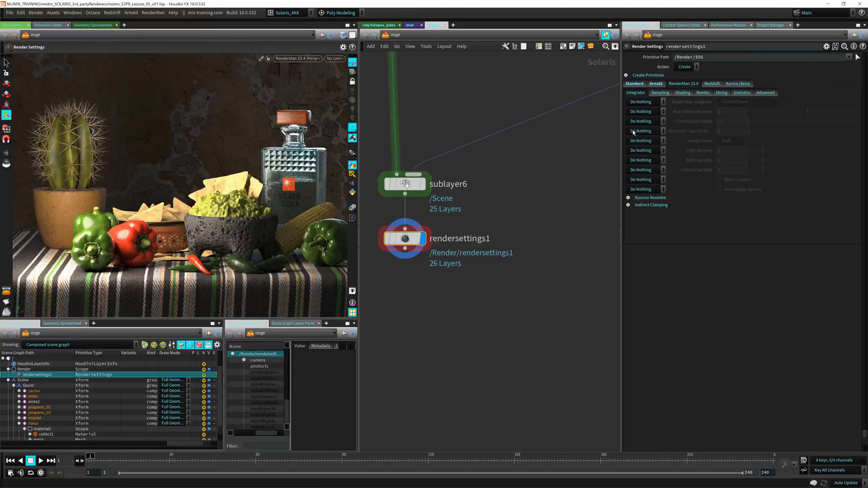
Step: Enable the RenderMan Integrator override on rendersettings1, try PxrOcclusion and PxrVCM, and set it back to PxrPathTracer
click(644, 102)
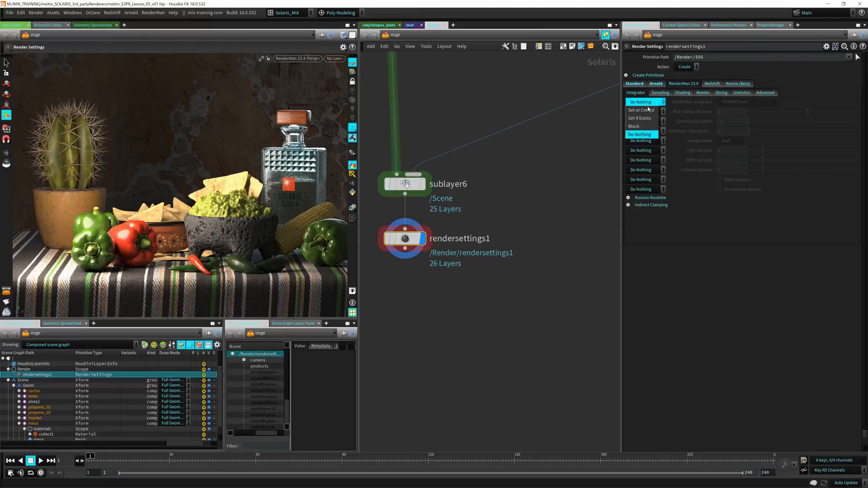
click(643, 112)
click(751, 103)
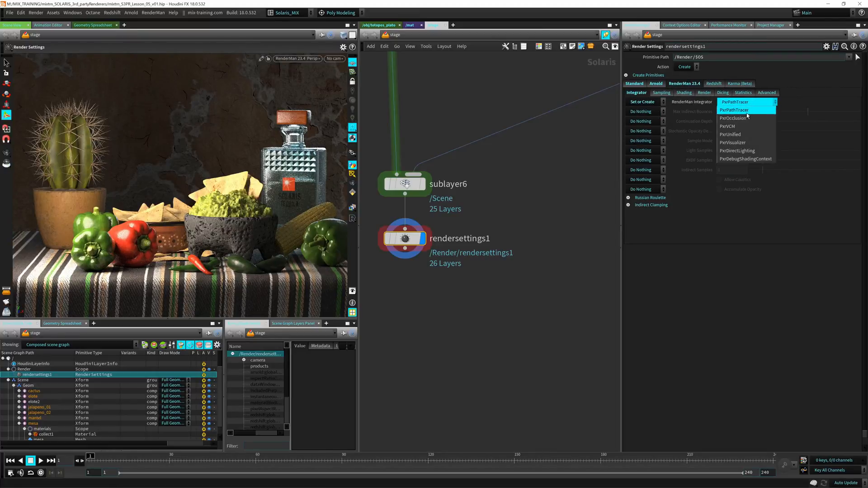
click(748, 118)
click(737, 104)
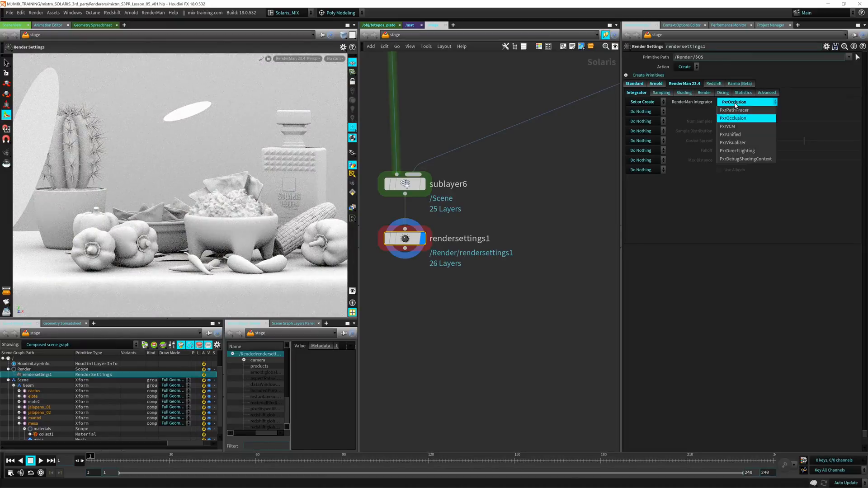
click(740, 126)
click(746, 103)
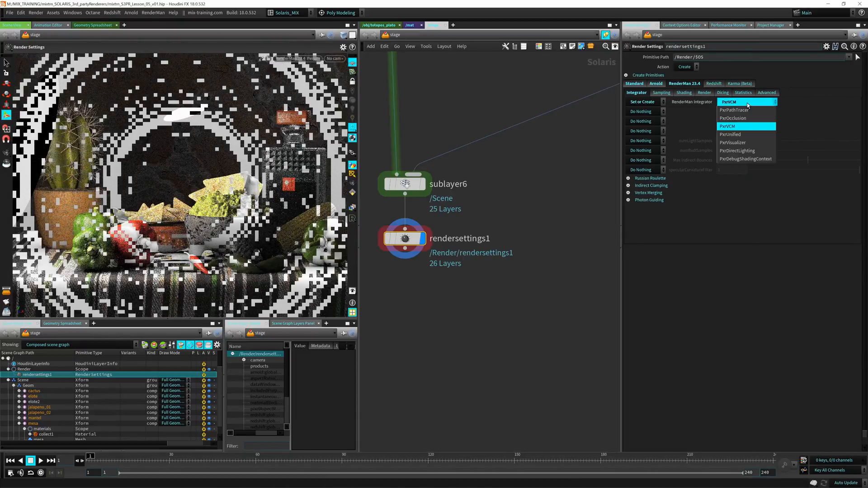
click(746, 109)
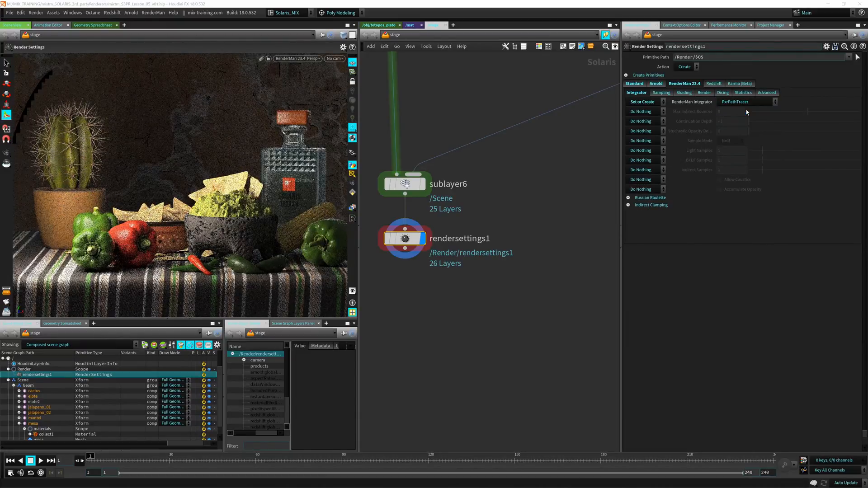
click(404, 240)
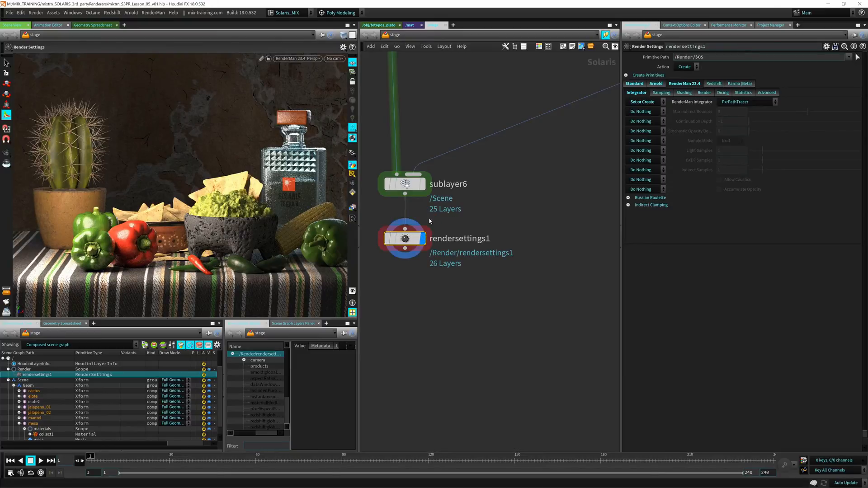
mouse_move(411, 239)
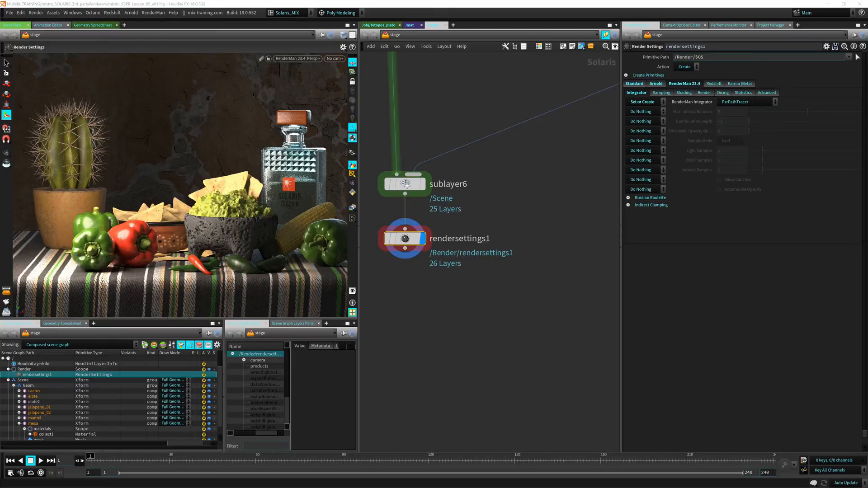
Step: Add a USD Render ROP node below rendersettings1 in the stage network
middle_drag(438, 344, 498, 304)
scroll(498, 304, up, 1)
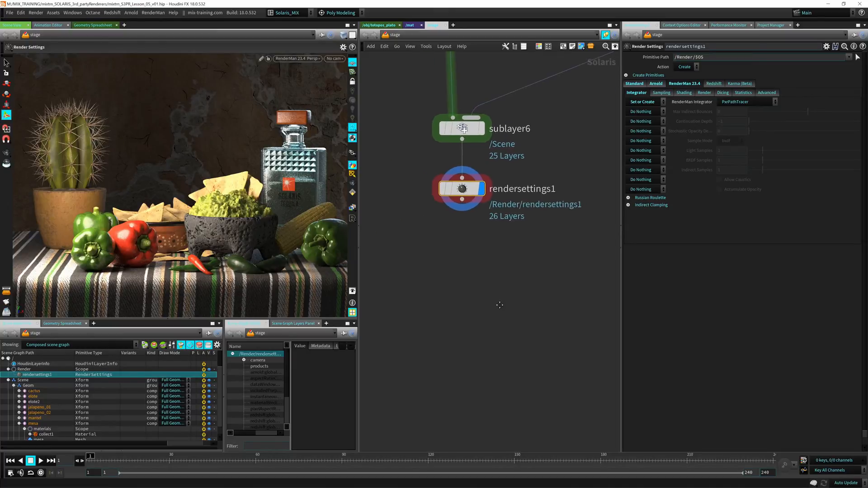
key(Tab)
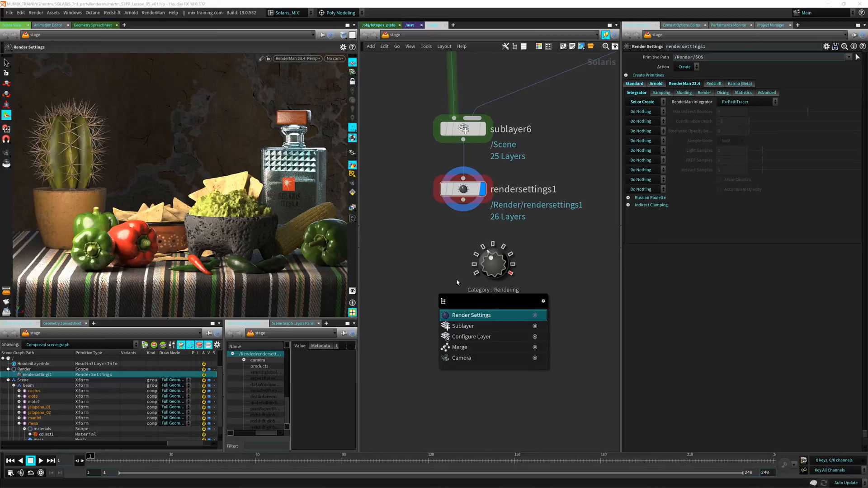
text(usd re)
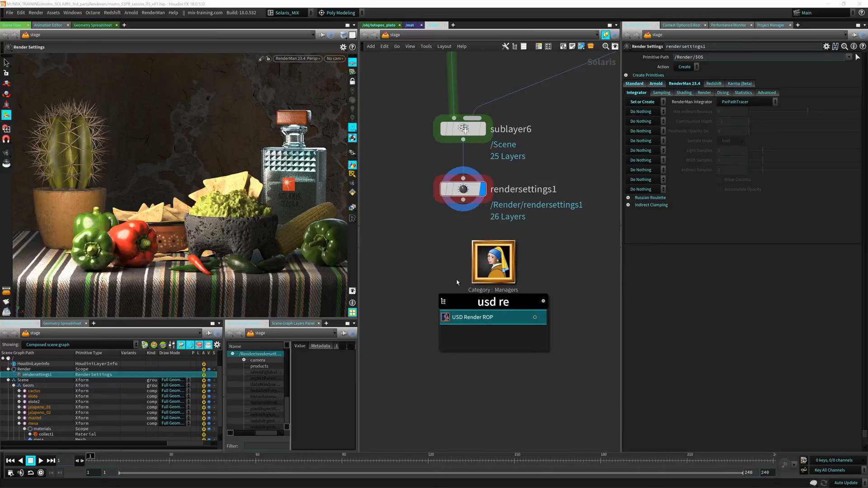
key(Return)
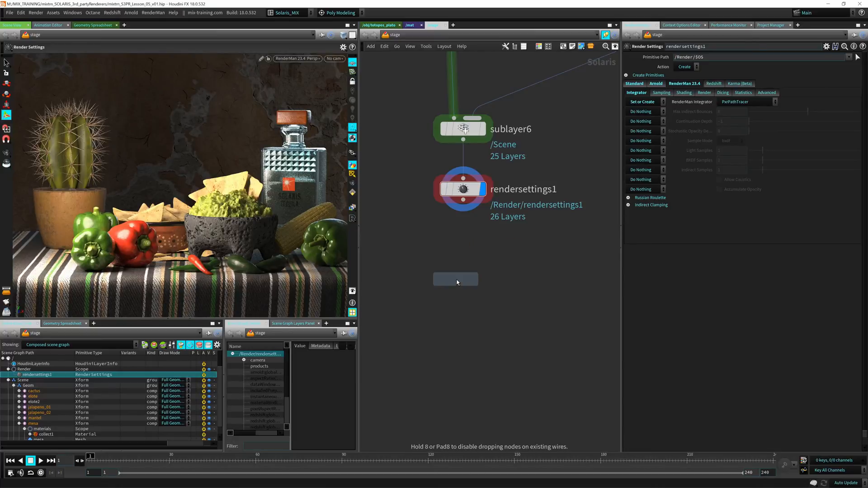
click(444, 272)
drag(446, 274, 460, 299)
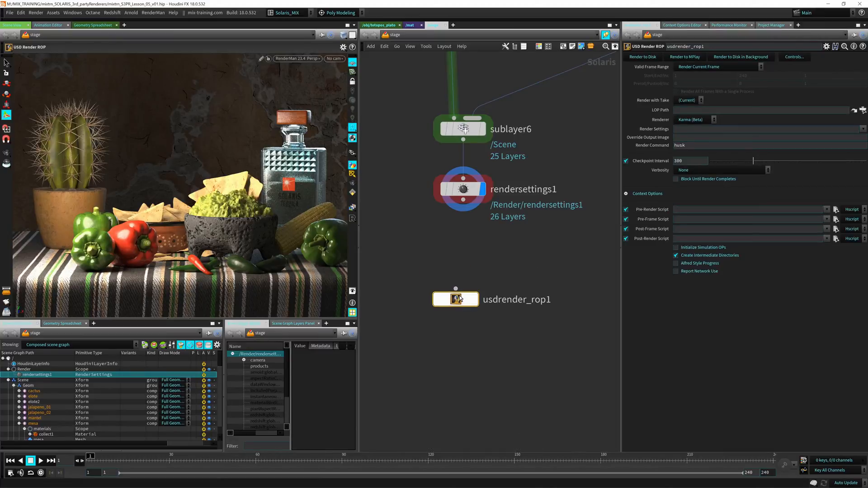
Step: Keep Karma (Beta) as the USD Render ROP's renderer, connect it to rendersettings1 and set its Render Settings to /Render/rendersettings1
click(697, 120)
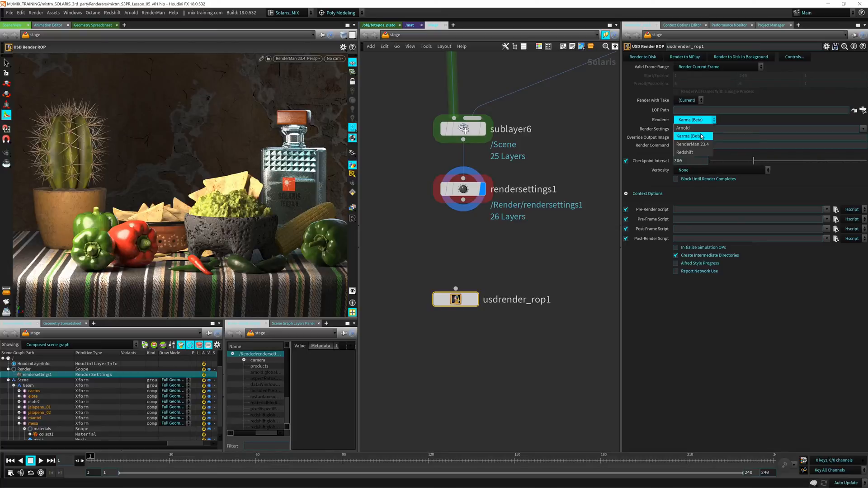
click(695, 137)
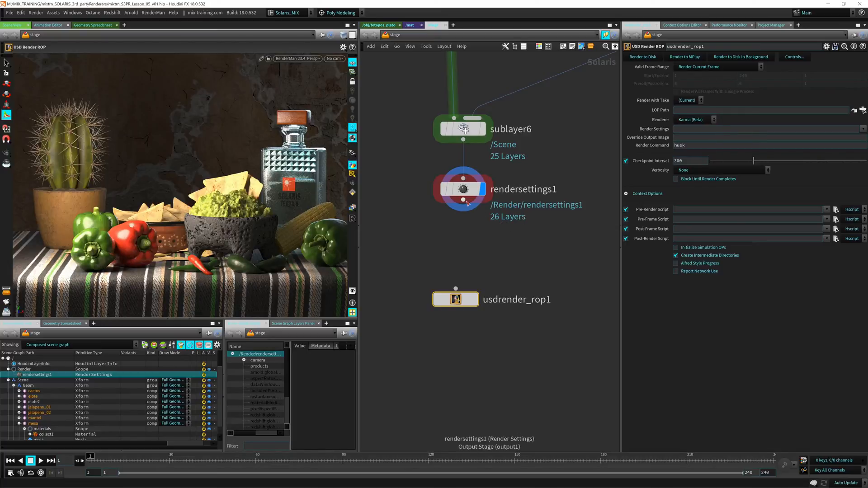
drag(458, 298, 465, 291)
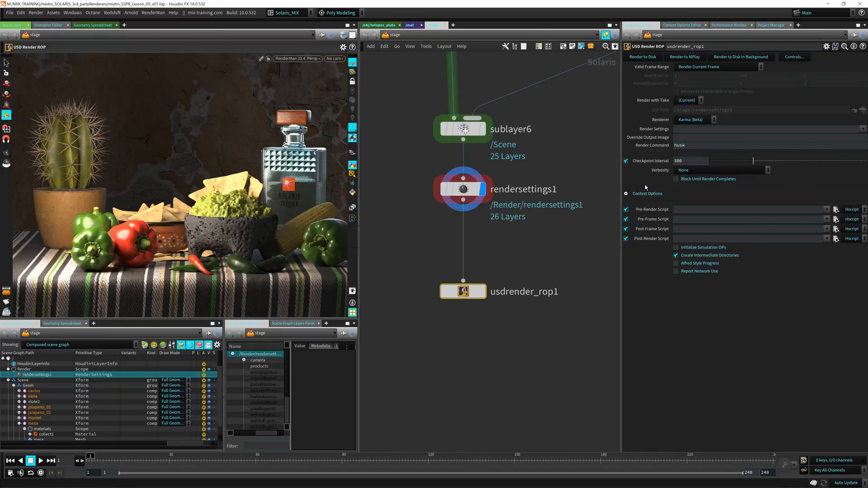
click(863, 129)
click(850, 138)
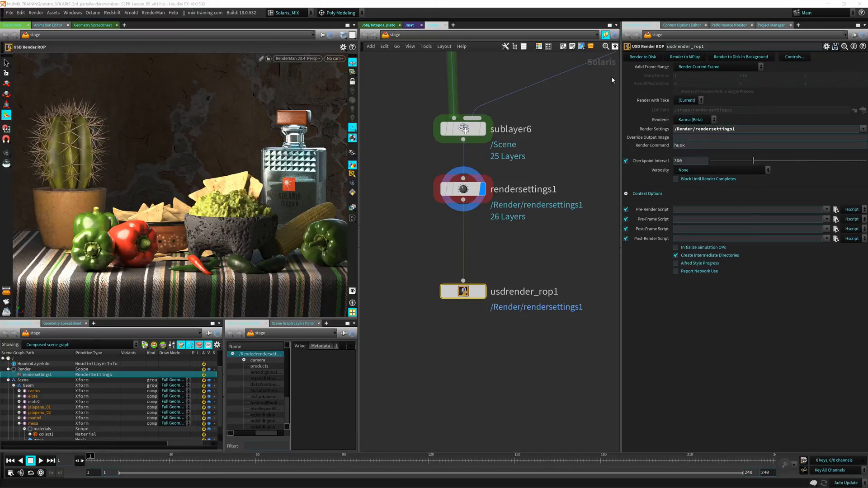
Step: Move rendersettings1 down closer to the USD Render ROP and review its Standard and RenderMan settings
click(466, 193)
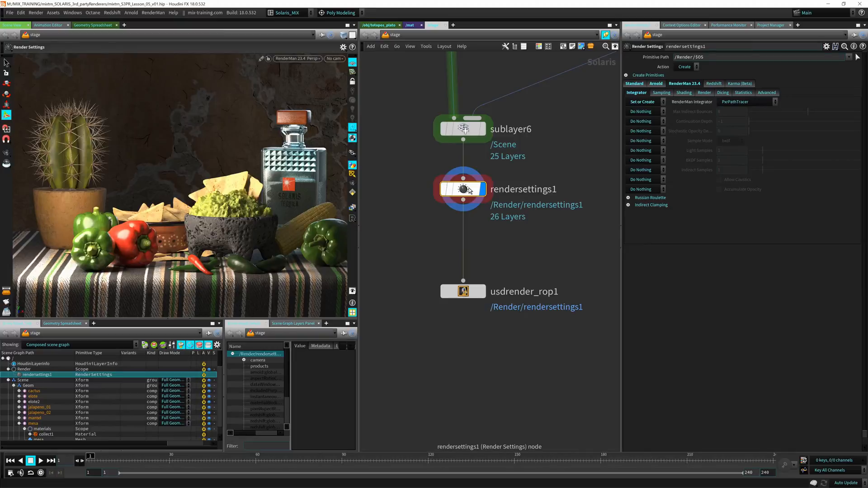
drag(469, 191, 468, 225)
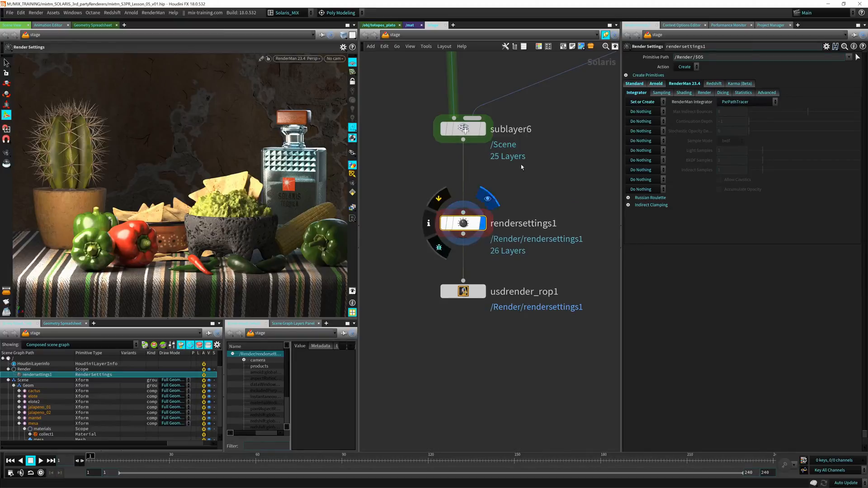
click(634, 83)
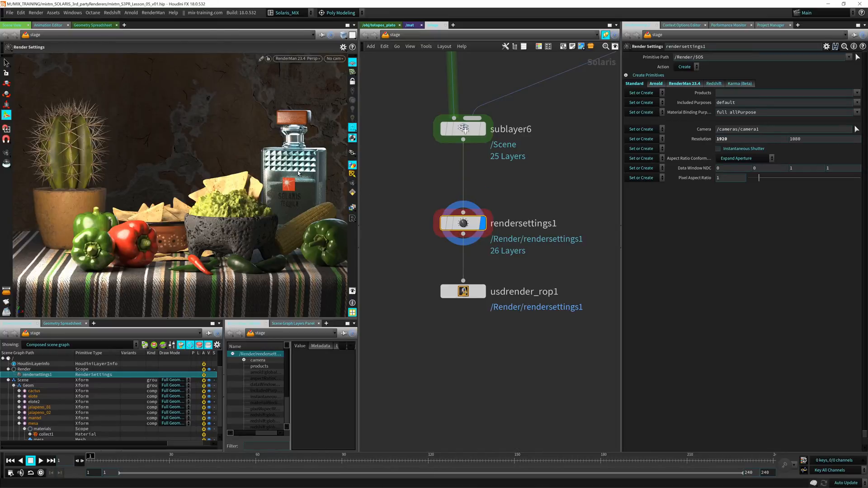
click(297, 58)
click(403, 130)
mouse_move(391, 202)
middle_down()
mouse_move(435, 296)
mouse_move(433, 231)
middle_up()
drag(425, 213, 571, 262)
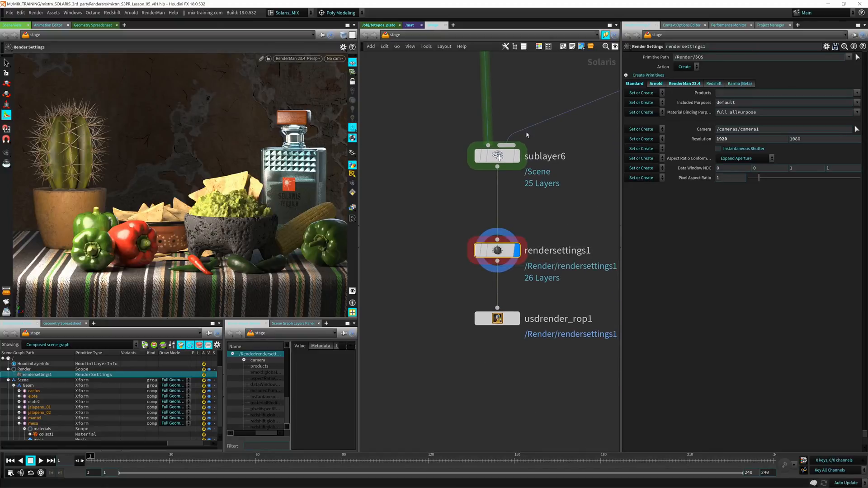
click(684, 84)
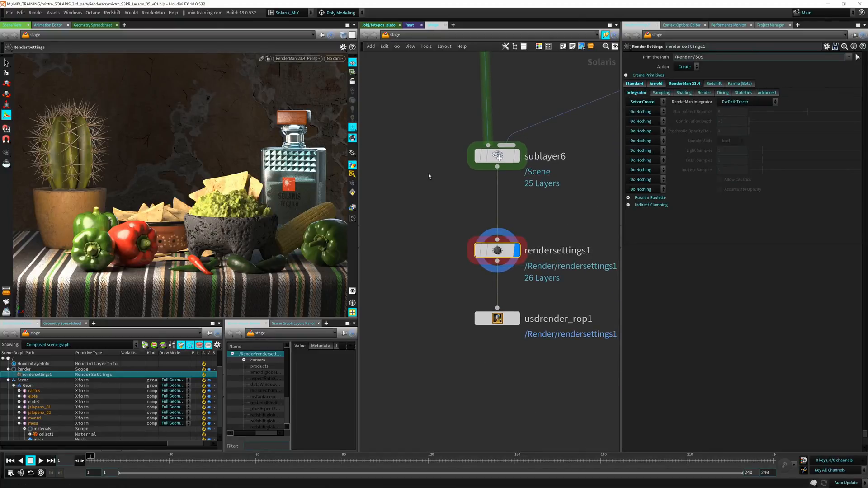
Step: Select rendergeometrysettings1 in the tequila branch and examine which primitives it targets
scroll(429, 176, down, 5)
middle_drag(420, 88, 441, 342)
middle_drag(449, 153, 456, 291)
scroll(447, 228, down, 4)
middle_drag(509, 220, 414, 145)
middle_drag(498, 119, 478, 206)
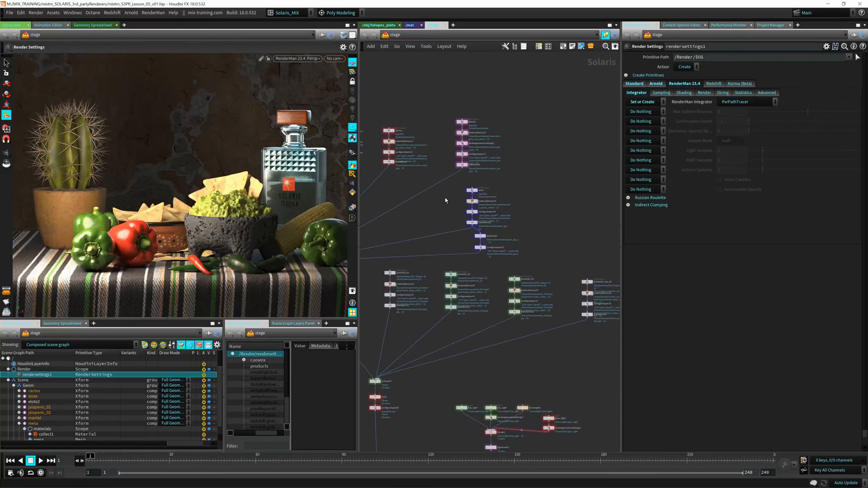
scroll(482, 176, up, 10)
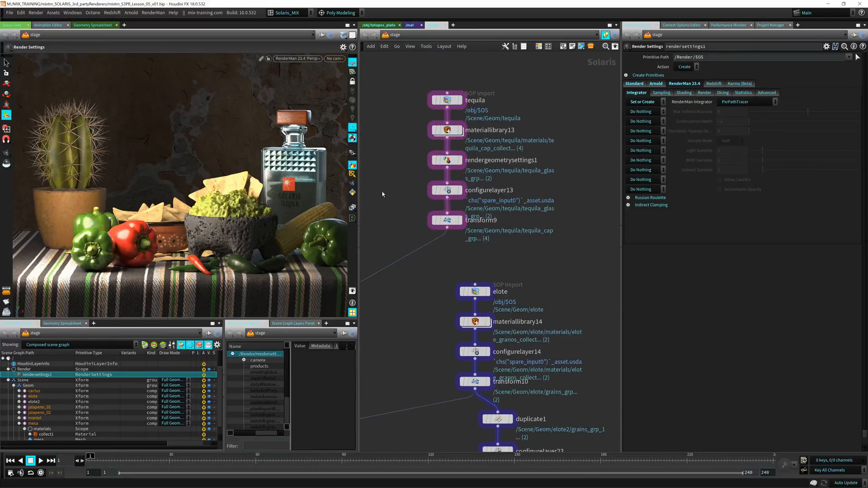
middle_drag(427, 190, 405, 224)
click(473, 192)
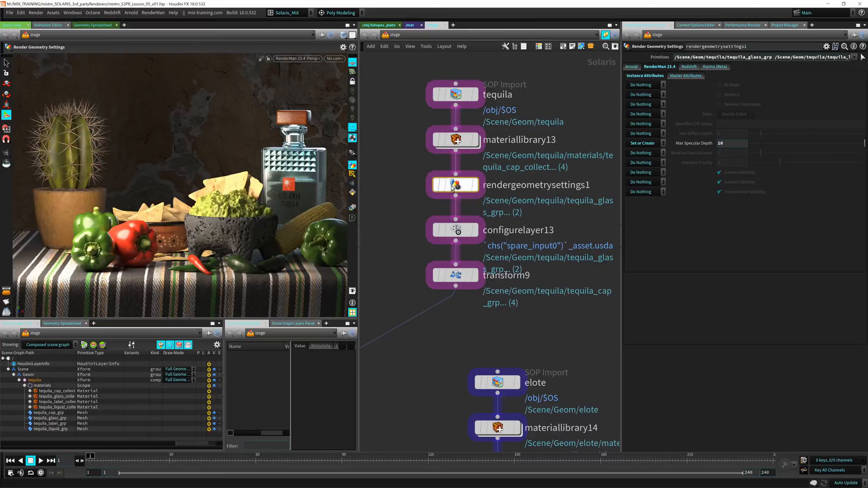
mouse_move(478, 125)
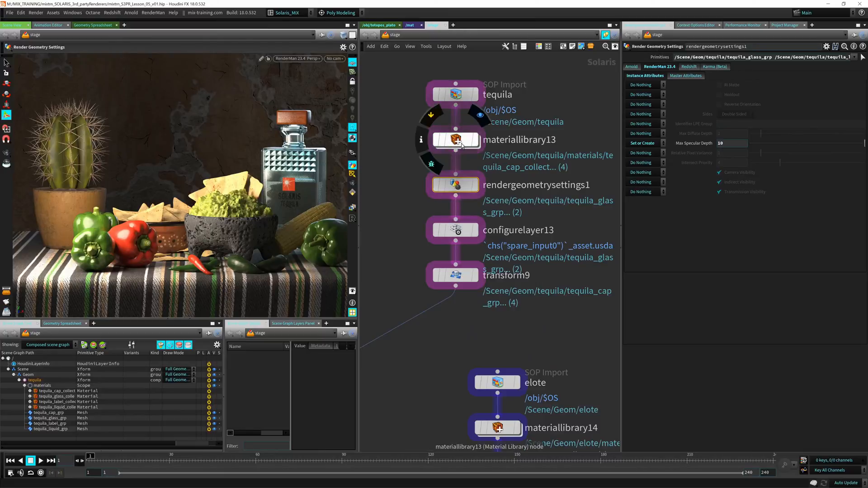
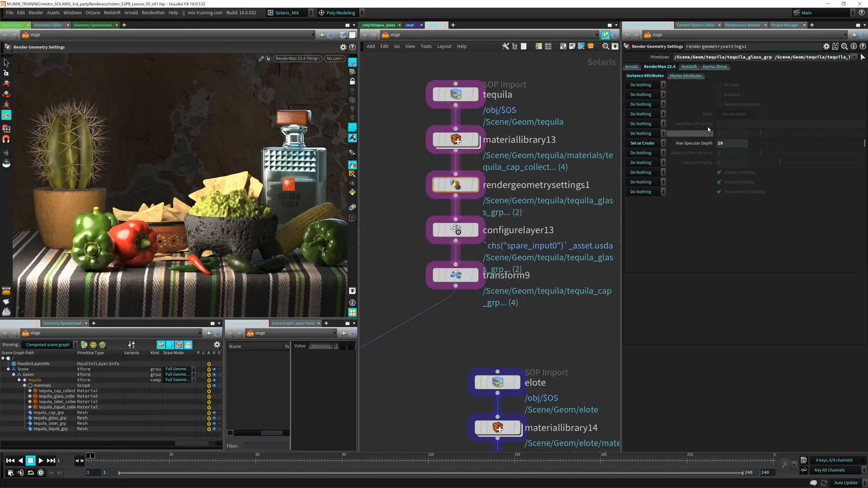
drag(737, 58, 828, 75)
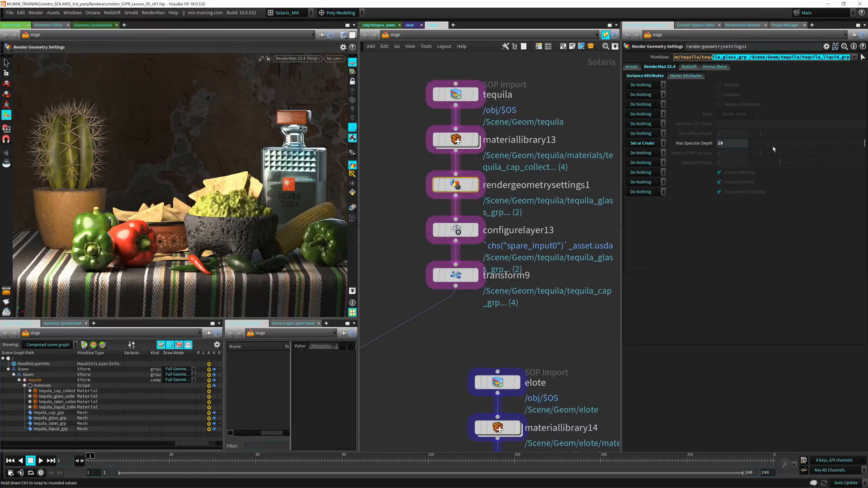
Step: Try a RenderMan Max Specular Depth of 0 on the tequila glass and liquid, and return it to 10
drag(773, 146, 750, 144)
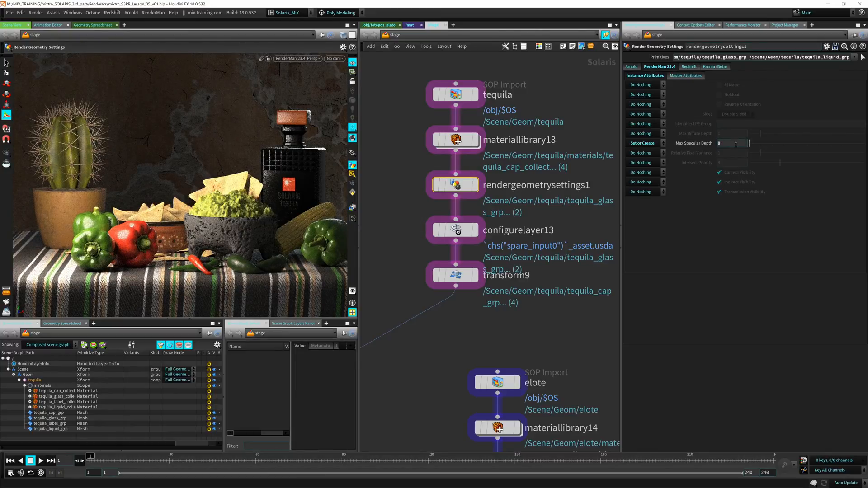
drag(749, 144, 864, 143)
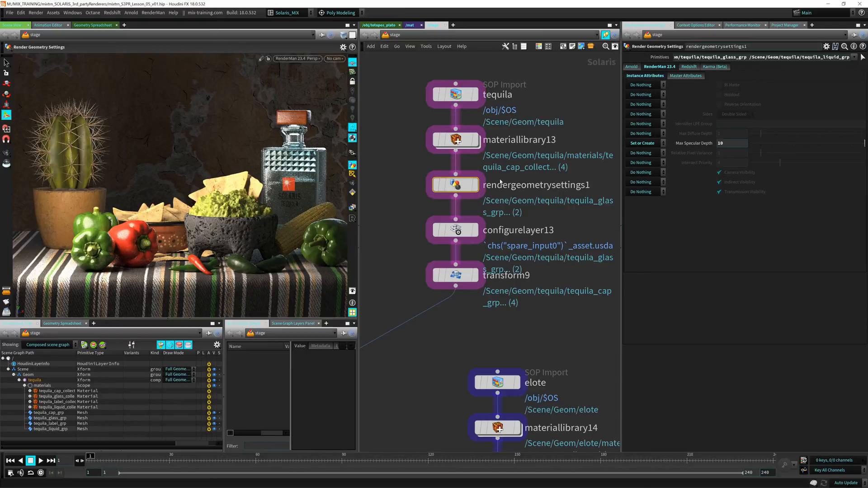
middle_drag(500, 181, 508, 156)
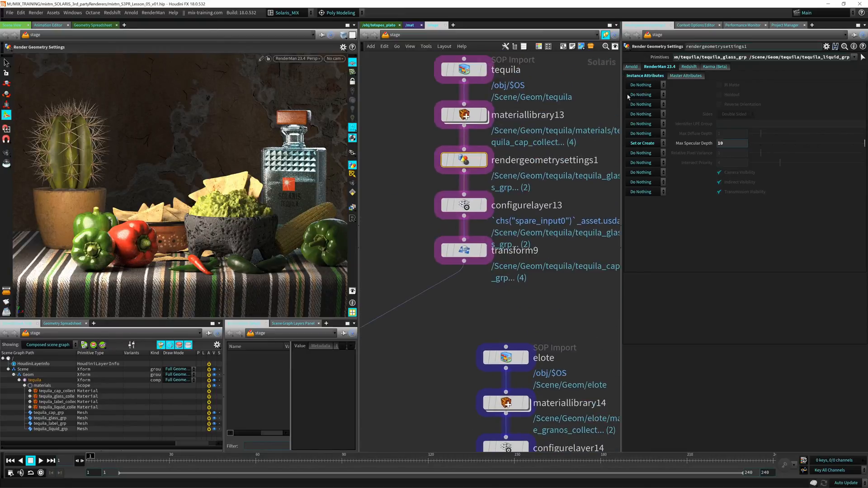
Step: Review rendergeometrysettings1's Arnold subdivision settings and the available modes for the Type attribute
click(632, 66)
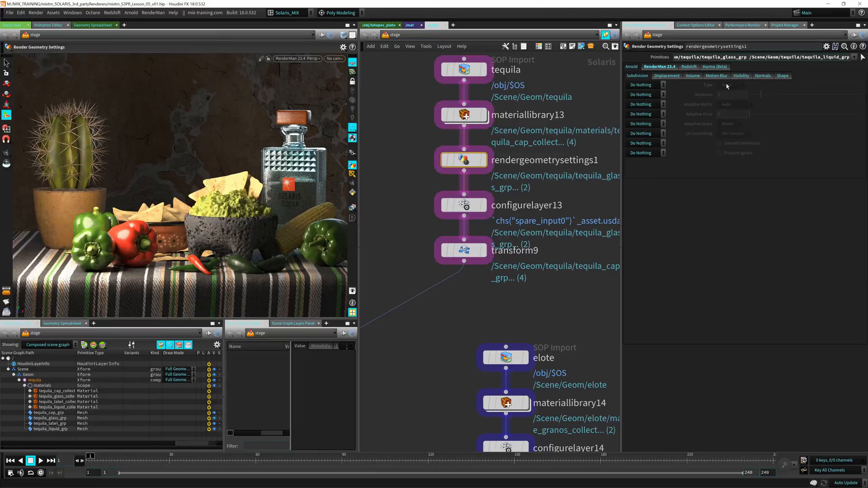
click(644, 88)
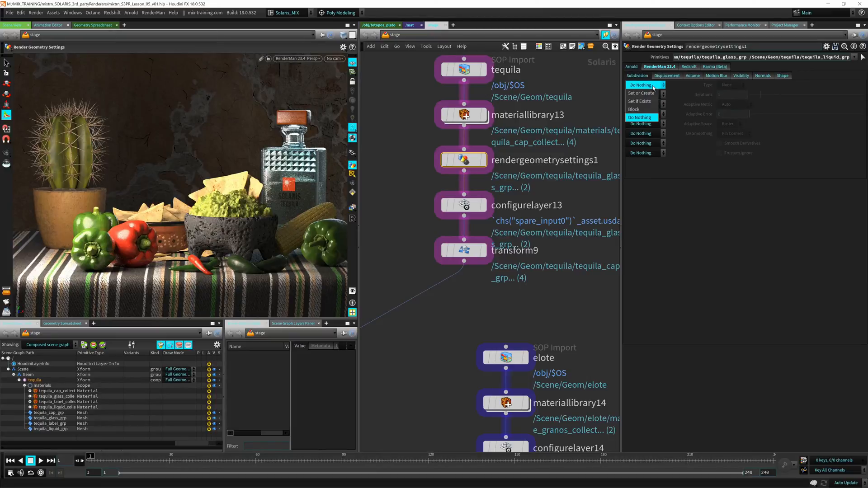
click(620, 78)
click(645, 84)
click(660, 78)
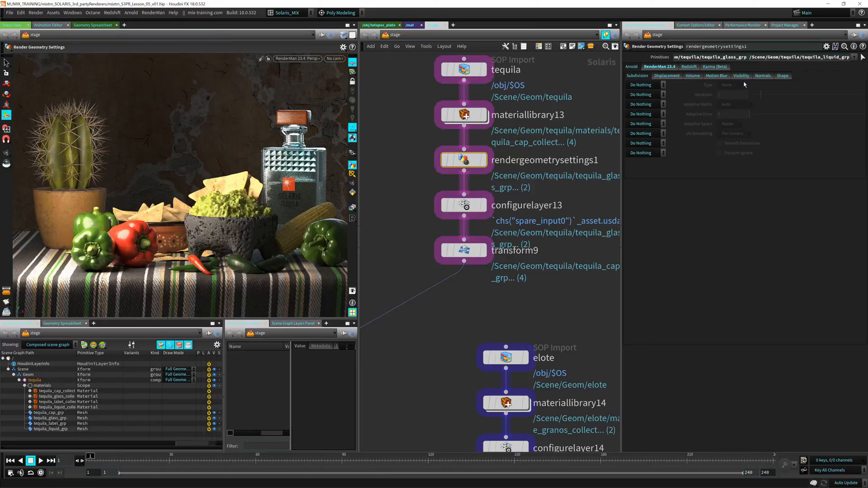
Step: Try the Redshift Object ID attribute of rendergeometrysettings1 with Set or Create
click(693, 68)
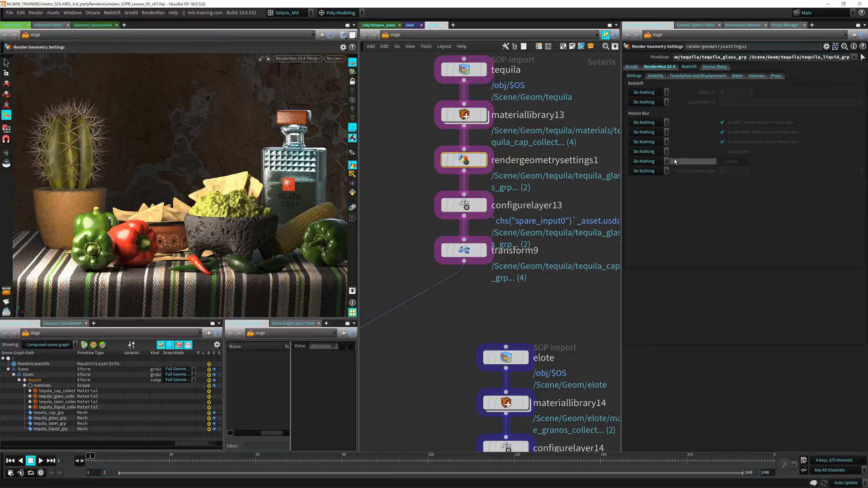
click(658, 92)
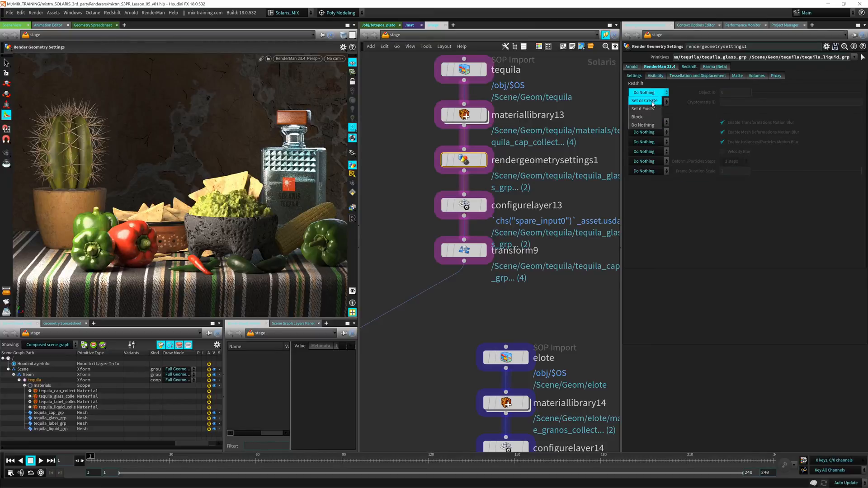
click(649, 102)
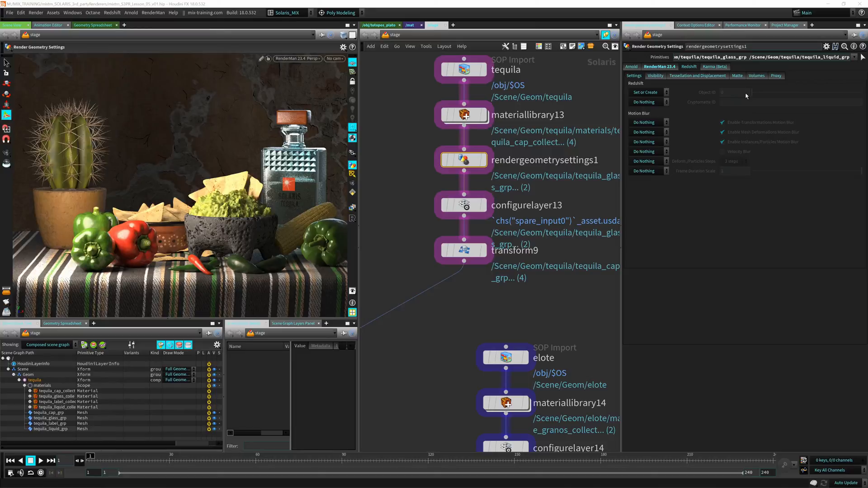
Step: Switch the viewport renderer to Houdini GL and return the Redshift Object ID attribute to Do Nothing
click(297, 59)
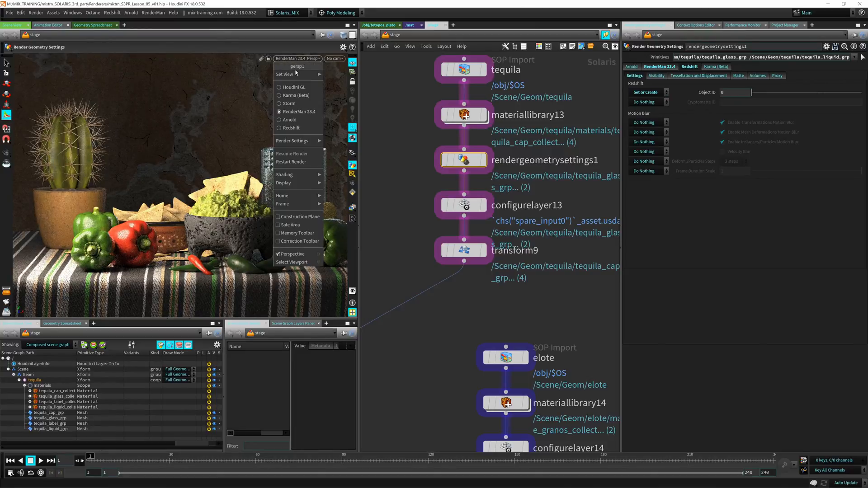
click(292, 87)
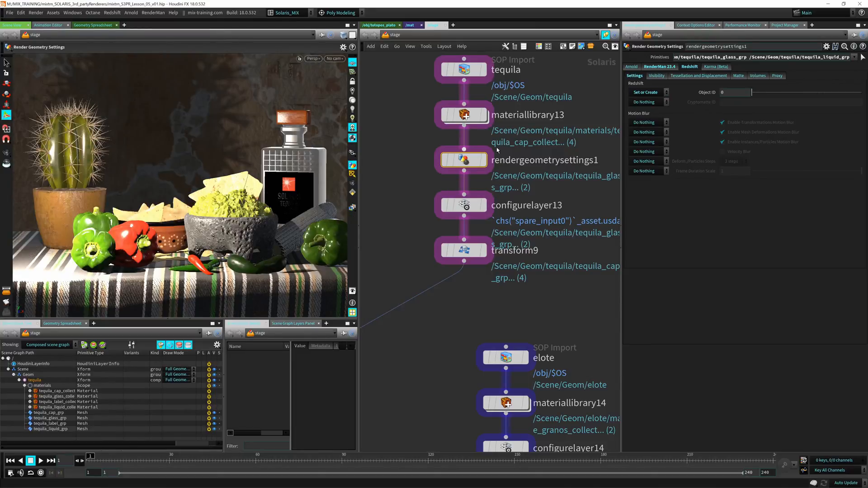
click(659, 94)
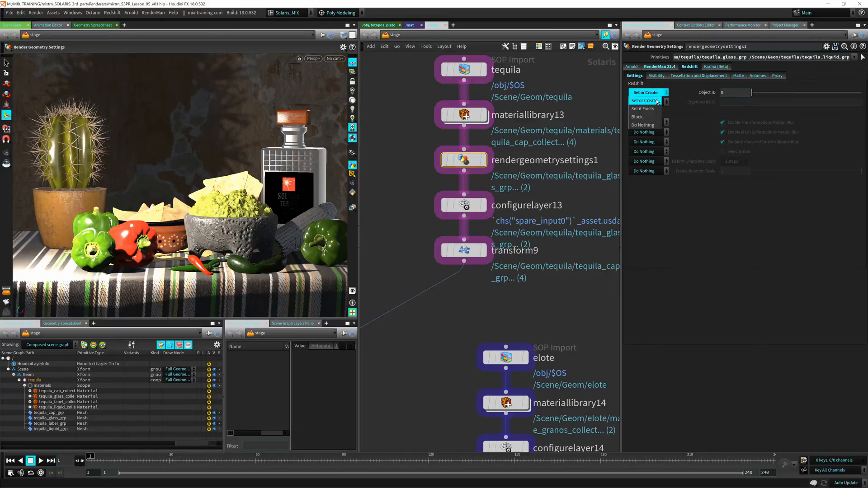
click(644, 126)
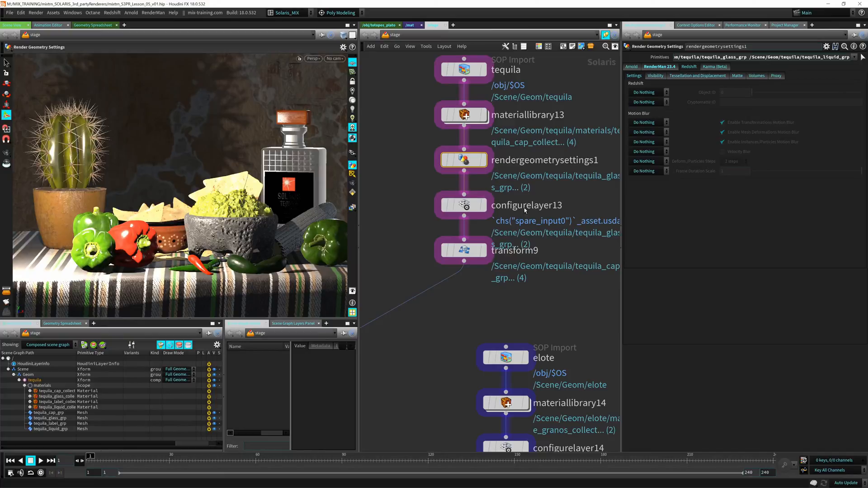
Step: Examine rendergeometrysettings1's Redshift visibility, matte, volume and proxy attributes and its Karma (Beta) attributes
mouse_move(479, 165)
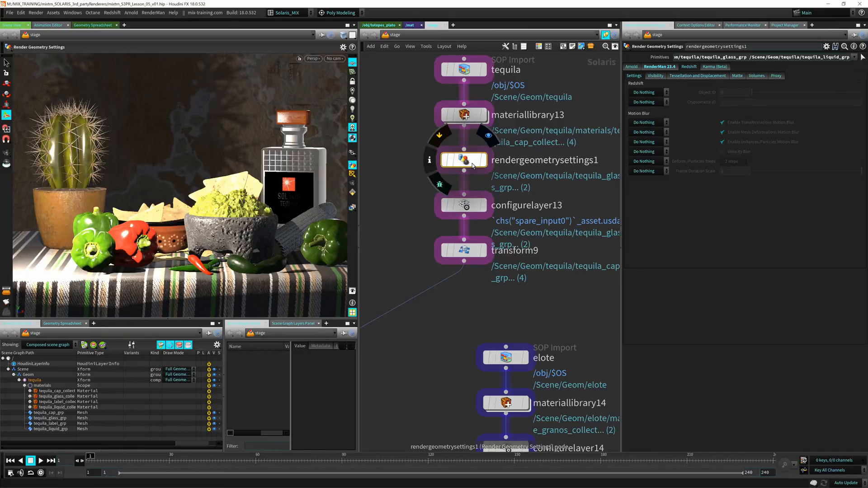
click(657, 76)
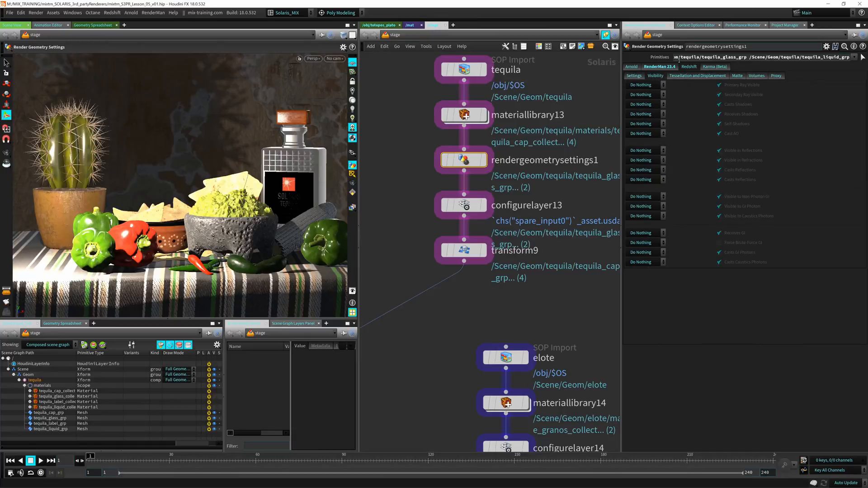
click(684, 75)
click(738, 76)
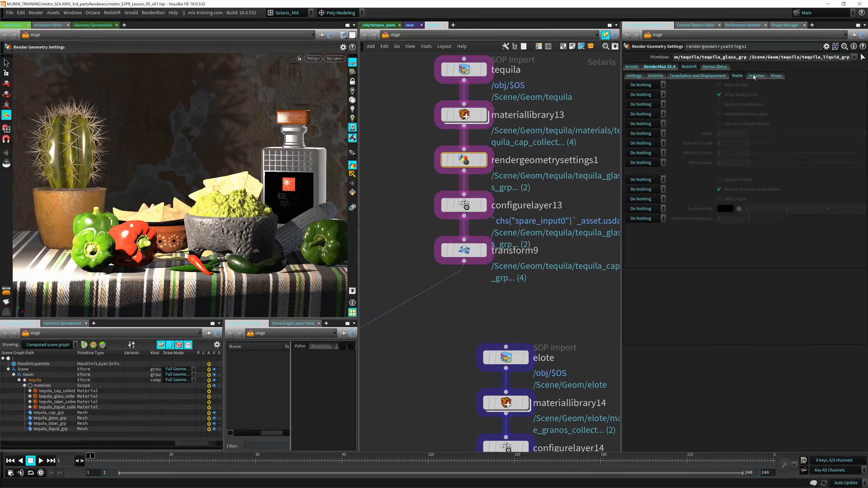
click(754, 76)
click(777, 76)
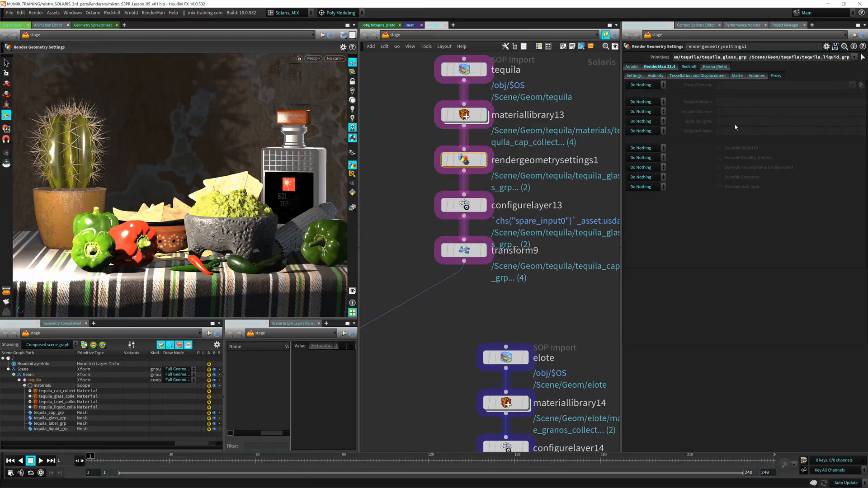
click(710, 66)
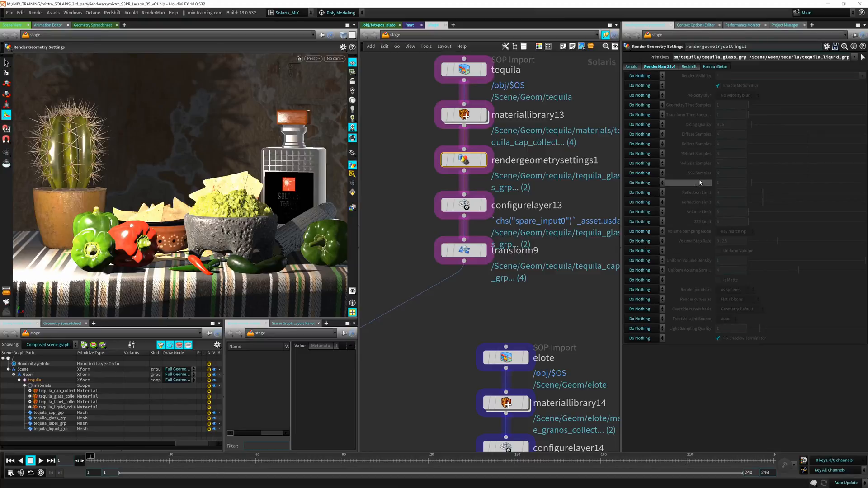
click(686, 67)
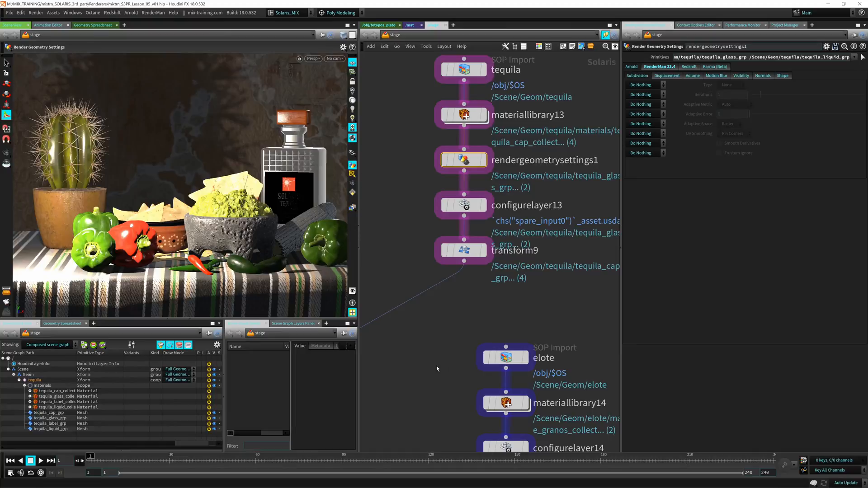
Step: Select the key_light node and examine its Redshift light properties
middle_drag(421, 352, 549, 271)
scroll(549, 271, down, 5)
middle_drag(505, 317, 507, 138)
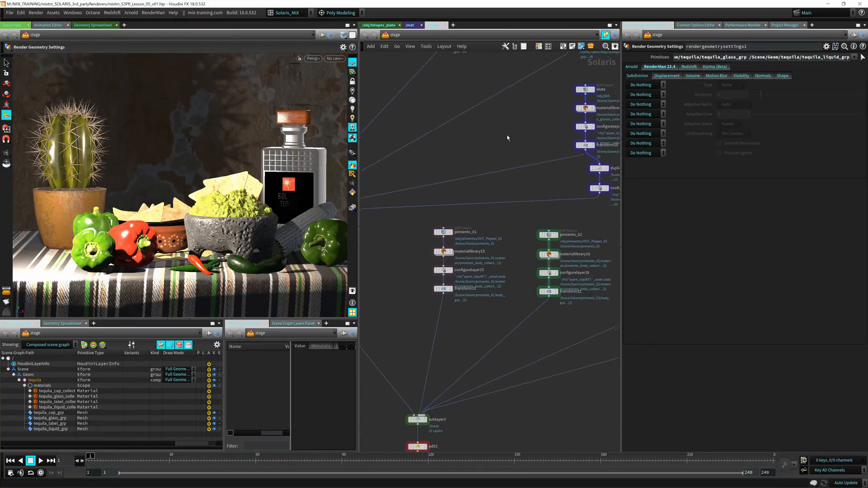
middle_drag(473, 344, 433, 165)
middle_drag(484, 312, 417, 272)
drag(417, 218, 462, 259)
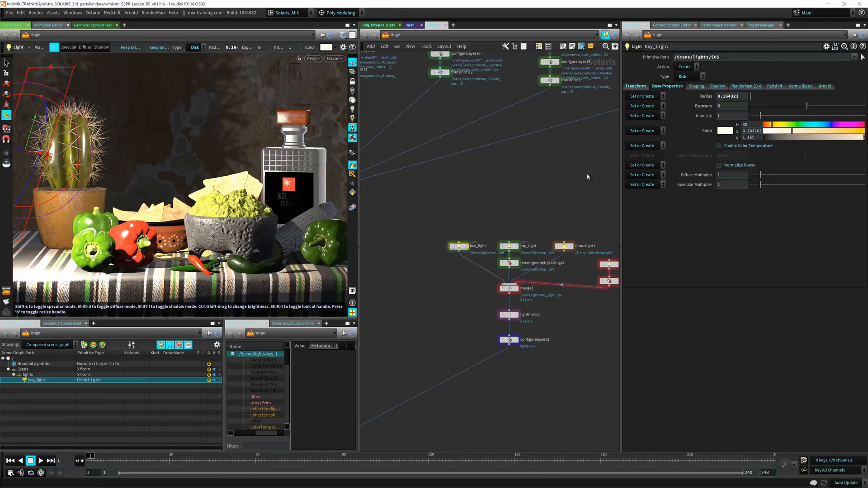
click(783, 88)
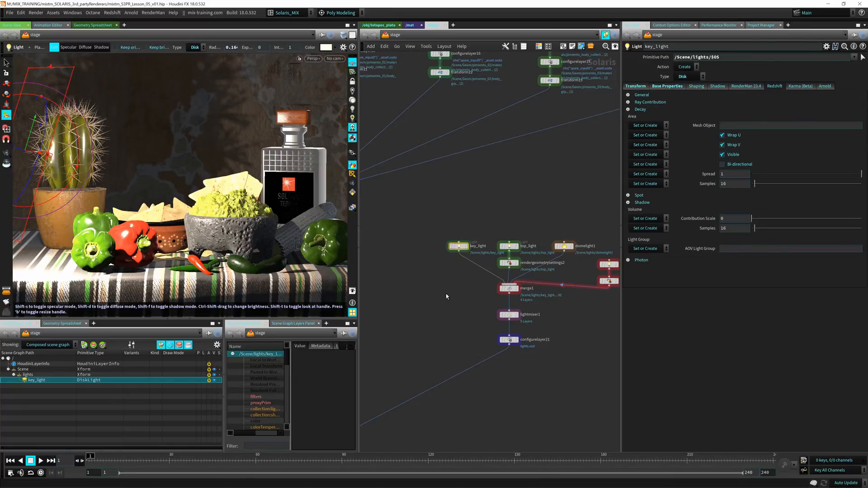
Step: Select rendersettings1 above the USD Render ROP and view its RenderMan integrator settings
mouse_move(404, 221)
middle_down()
mouse_move(514, 287)
mouse_move(362, 377)
mouse_move(450, 260)
middle_up()
middle_drag(369, 416, 490, 234)
middle_drag(462, 426, 471, 289)
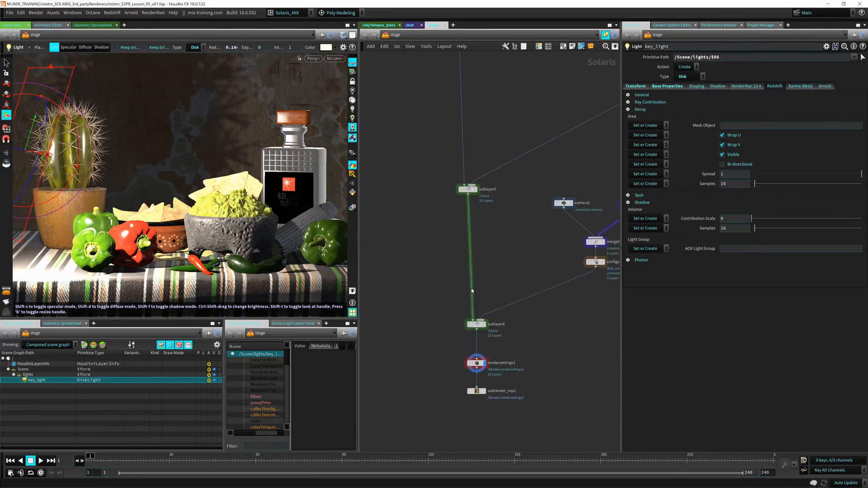
middle_drag(422, 344, 378, 245)
drag(513, 275, 514, 275)
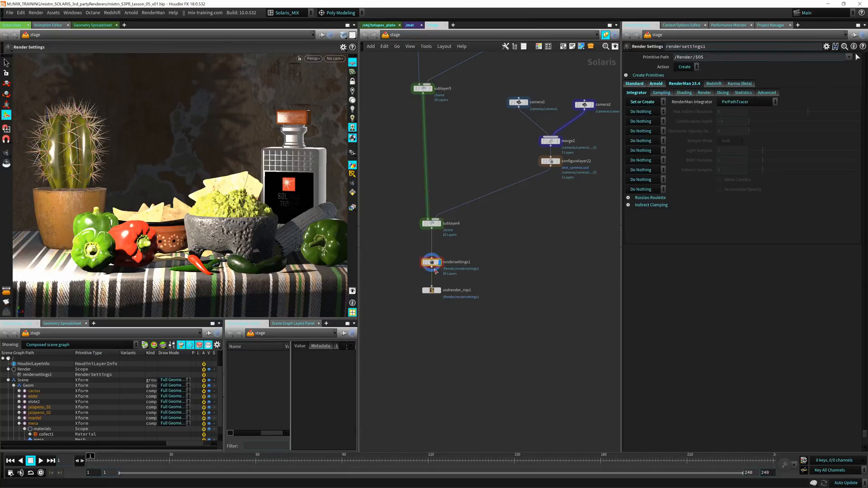
Step: Select rendergeometrysettings1 in the tequila branch again and compare its Karma (Beta) and RenderMan attributes
middle_drag(492, 148, 451, 319)
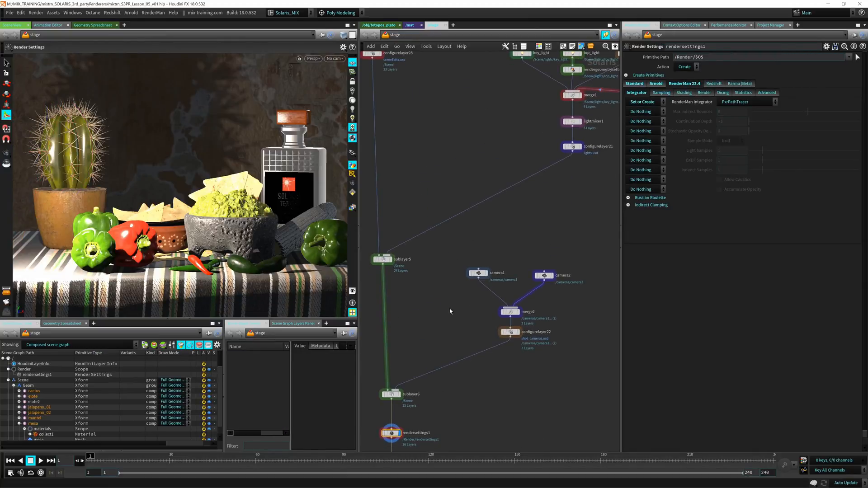
middle_drag(440, 199, 450, 314)
scroll(455, 255, down, 1)
middle_drag(448, 263, 440, 419)
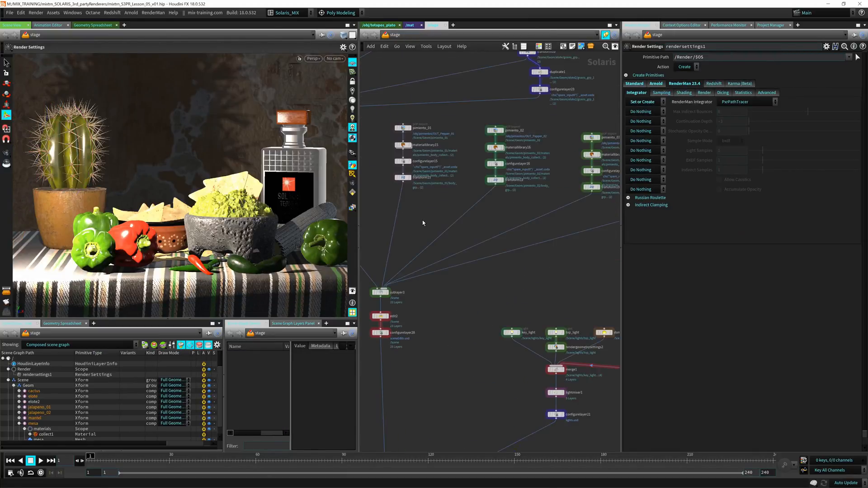
middle_drag(423, 224, 408, 303)
middle_drag(438, 154, 477, 366)
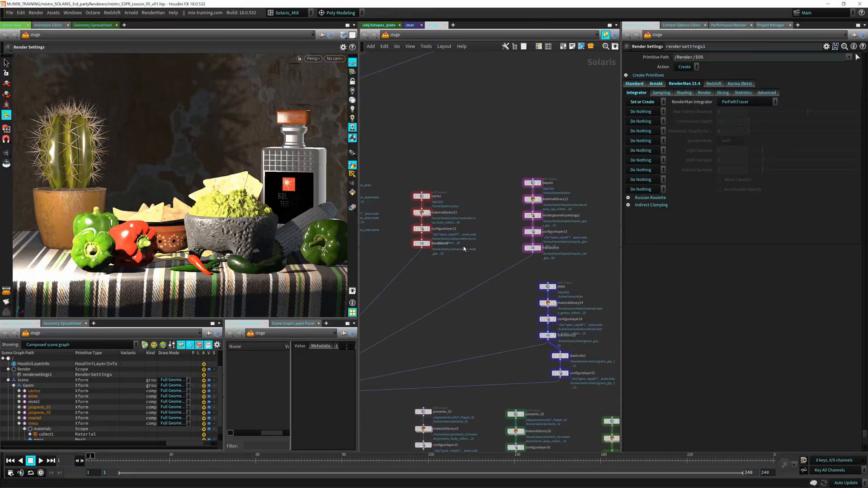
middle_drag(493, 192, 477, 375)
scroll(529, 243, up, 3)
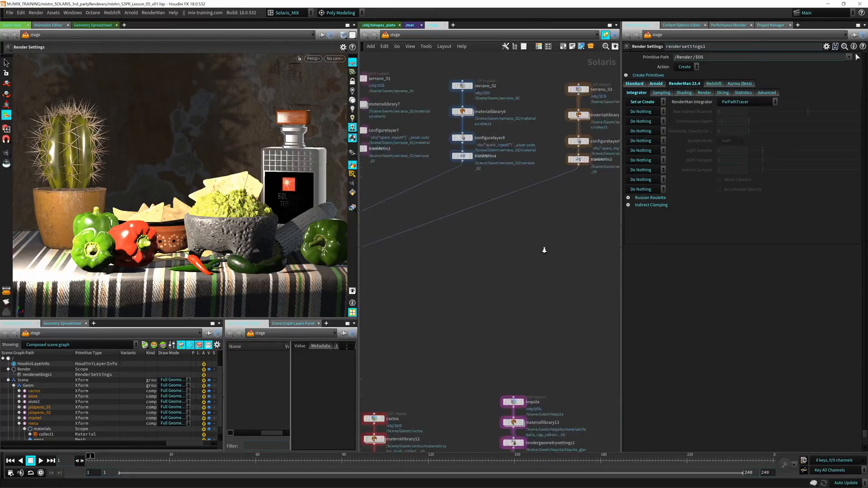
scroll(550, 243, down, 10)
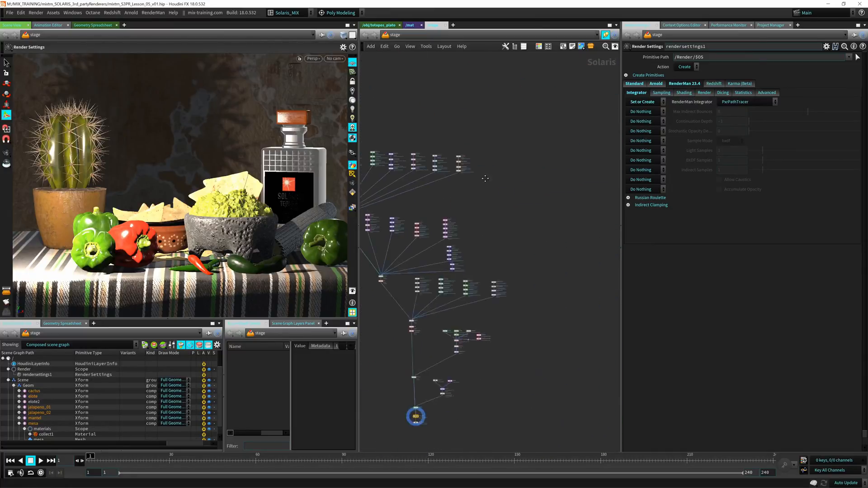
right_drag(441, 199, 508, 188)
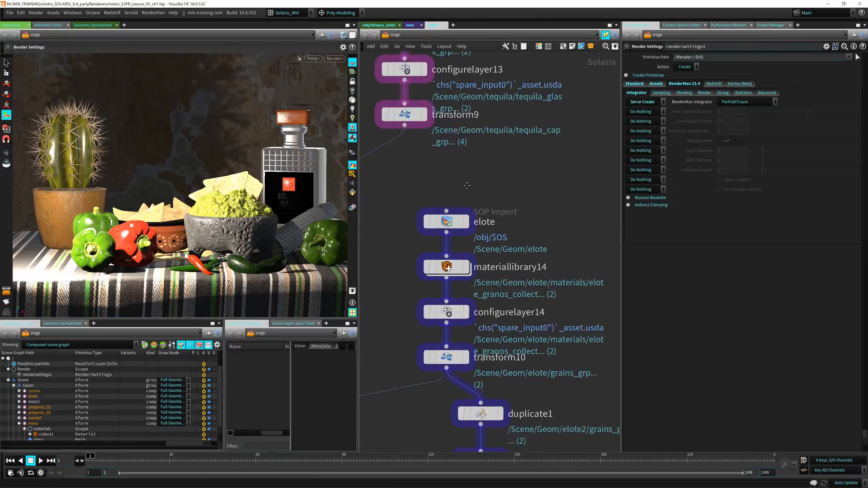
middle_drag(455, 160, 490, 312)
click(437, 177)
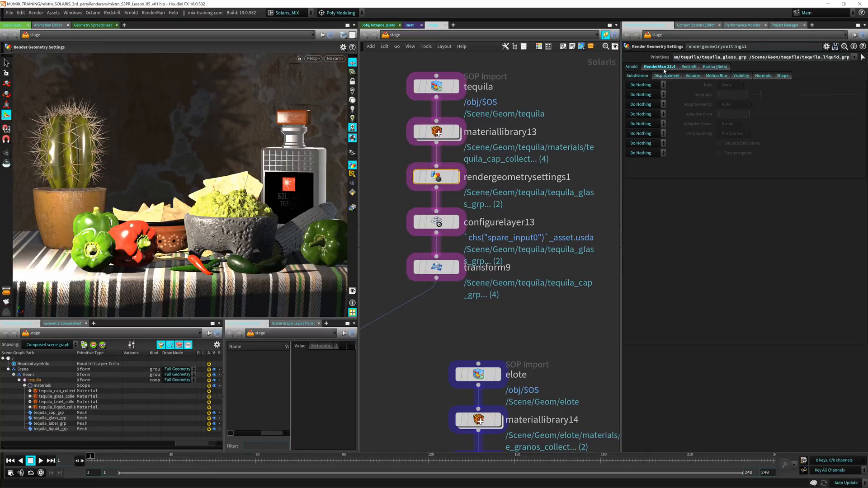
click(720, 67)
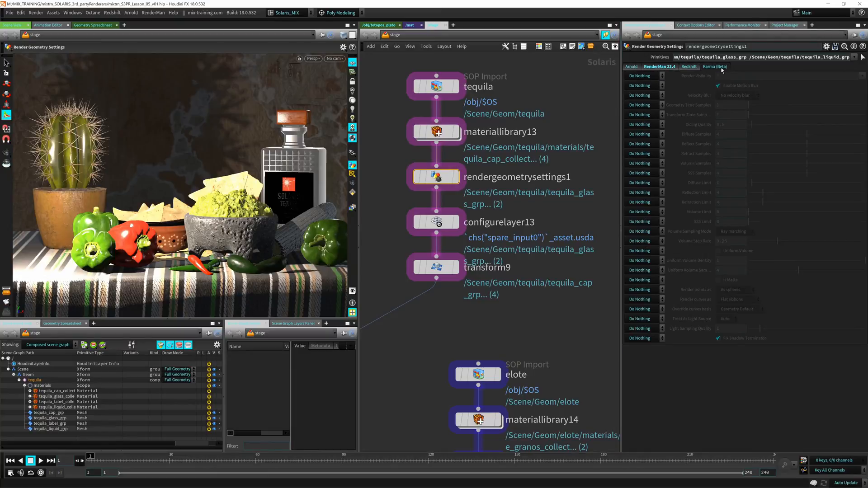
click(648, 66)
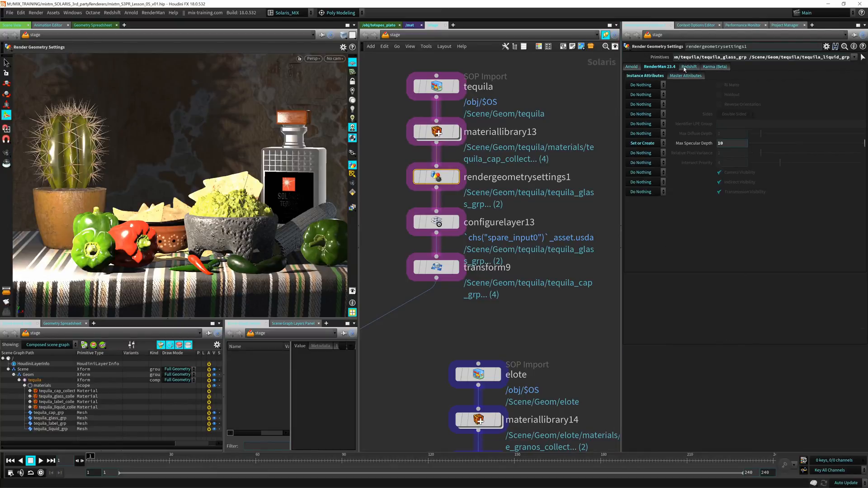
click(715, 67)
click(653, 66)
Step: Add a Karma node to the network just below usdrender_rop1
key(h)
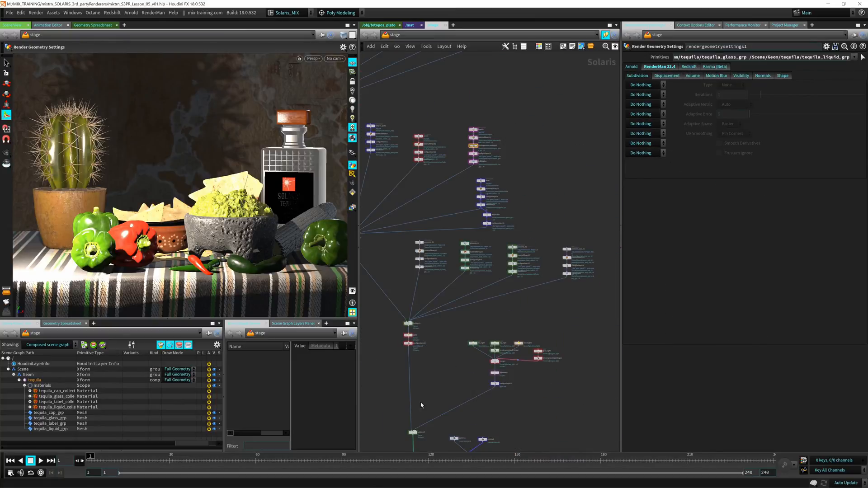
middle_drag(433, 432, 416, 151)
middle_drag(438, 297, 455, 282)
scroll(428, 256, up, 5)
middle_drag(455, 225, 469, 290)
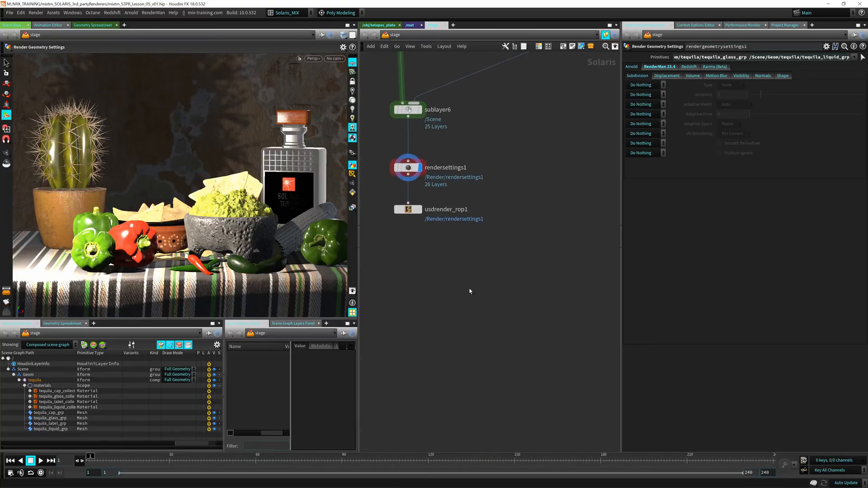
key(Tab)
text(karm)
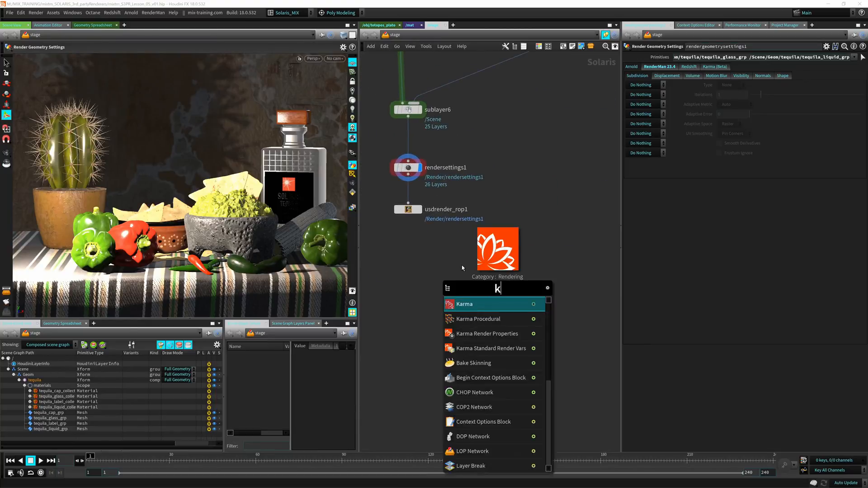
click(474, 306)
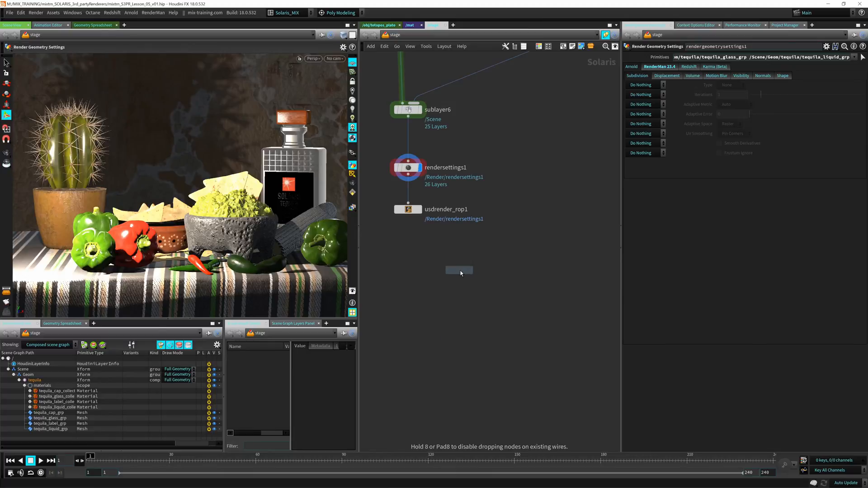
click(470, 270)
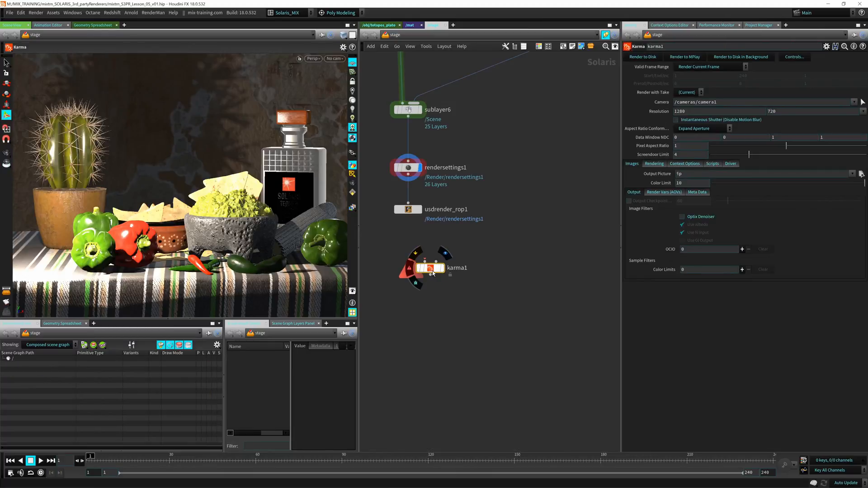
Step: Add a RenderMan node to the network beside karma1
middle_drag(504, 266, 478, 264)
click(479, 274)
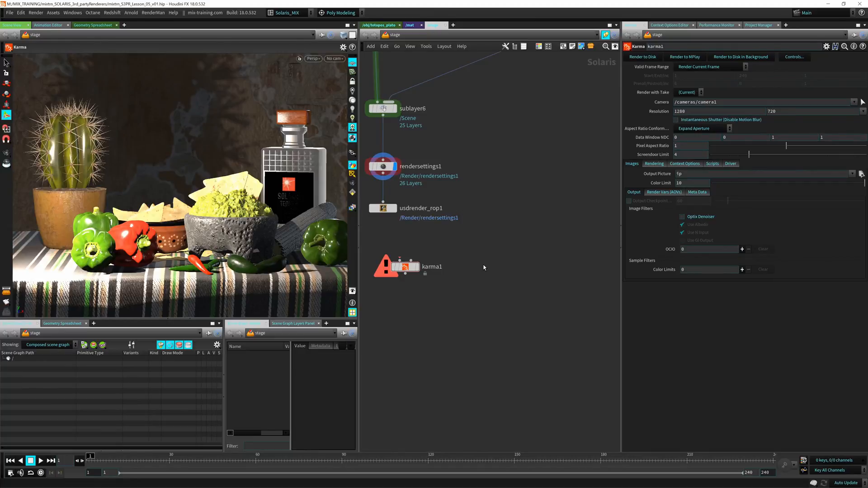
key(Tab)
text(rend)
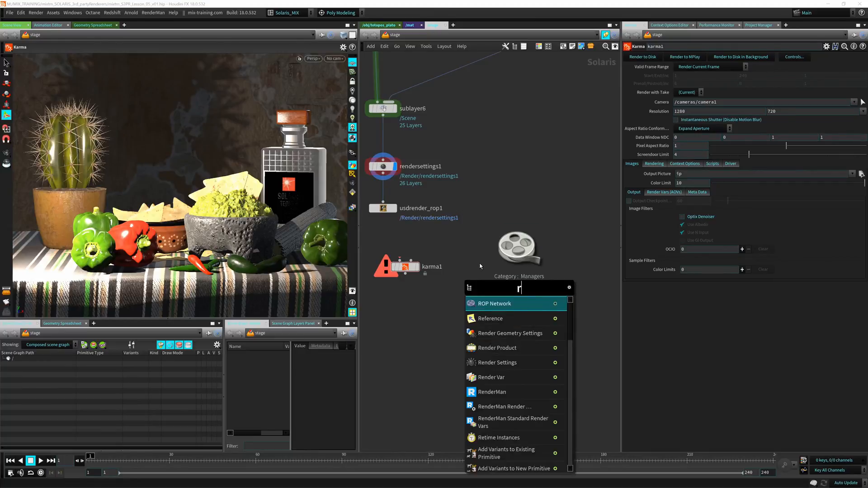
key(Down)
key(Down)
key(Down)
key(Down)
key(Return)
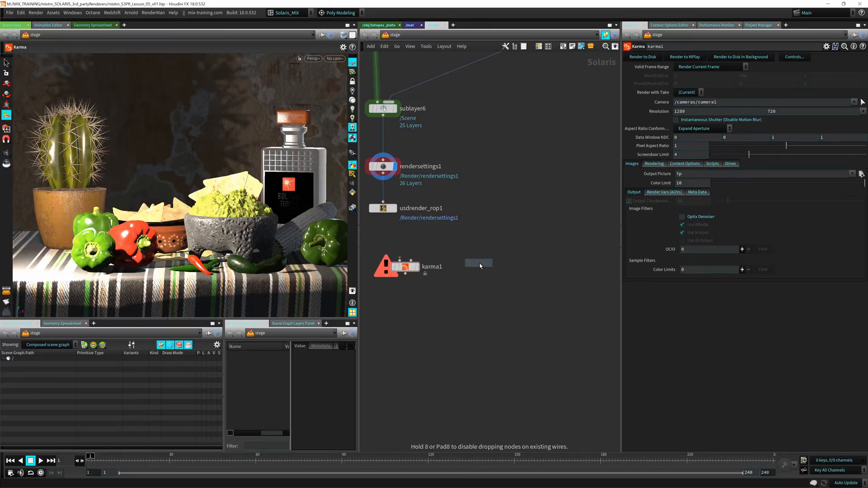
click(503, 268)
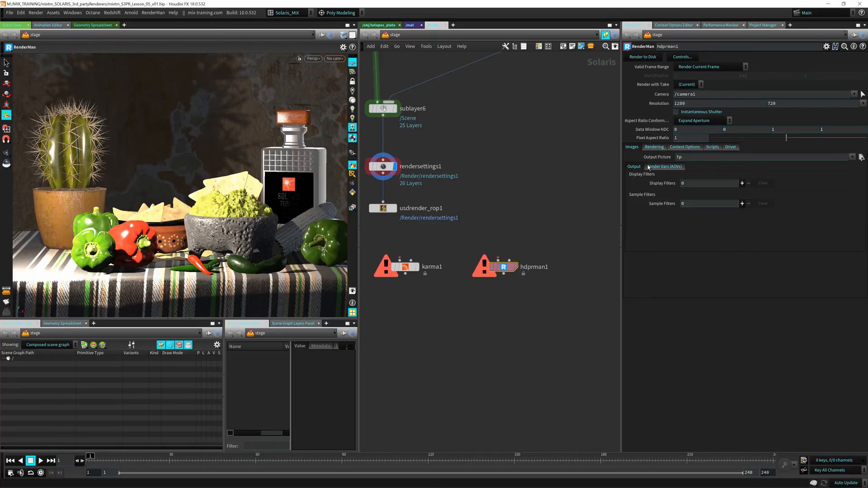
Step: Select karma1 and view its render variables, expanding the LPE group of AOVs
click(405, 267)
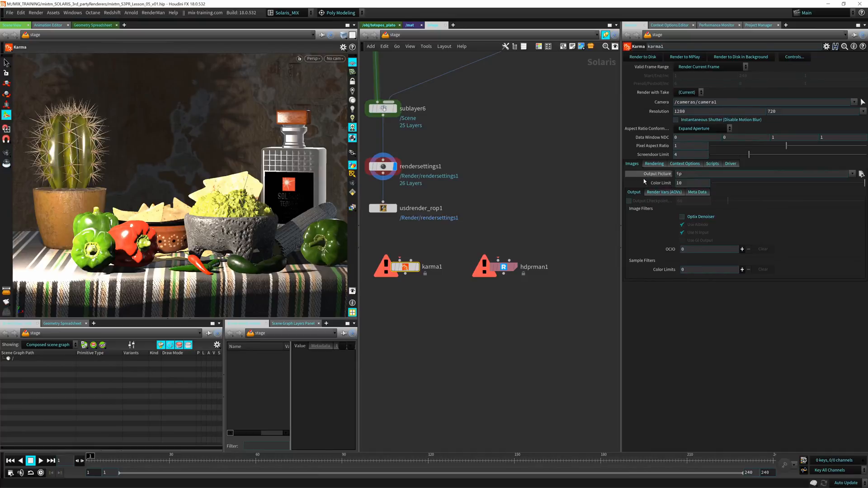
click(660, 193)
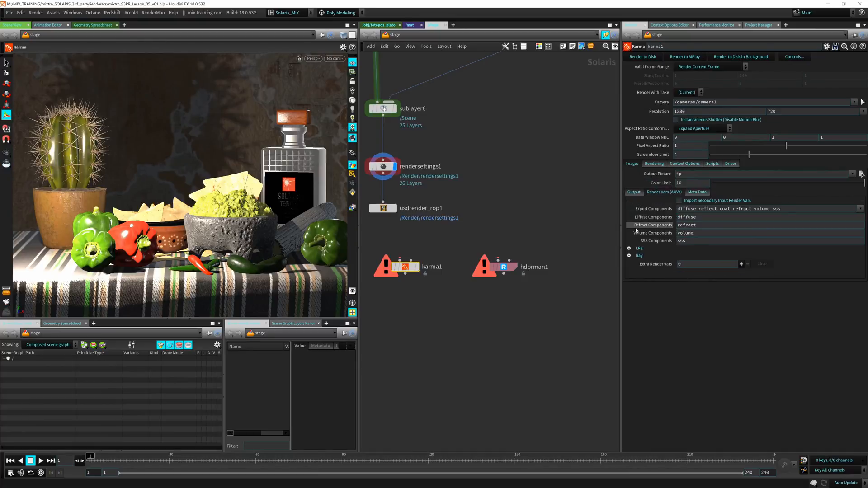
click(629, 248)
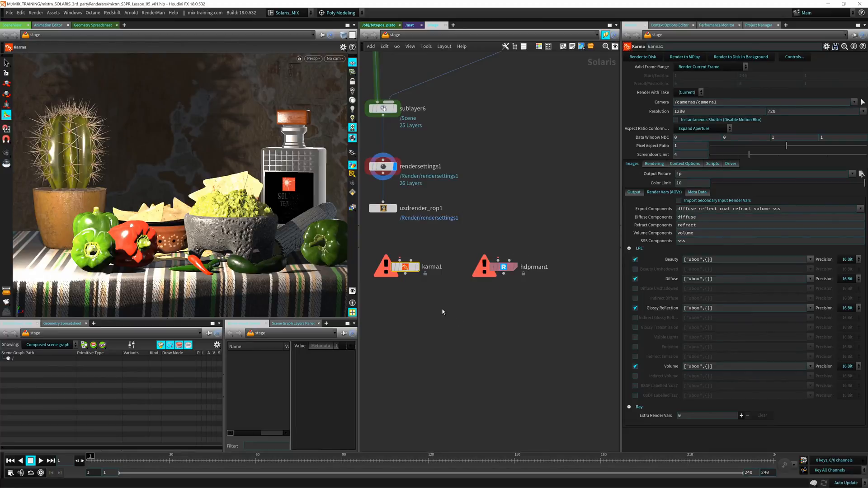
Step: Move usdrender_rop1 aside, wire rendersettings1 into karma1 and make karma1 the displayed node
middle_drag(430, 313, 478, 310)
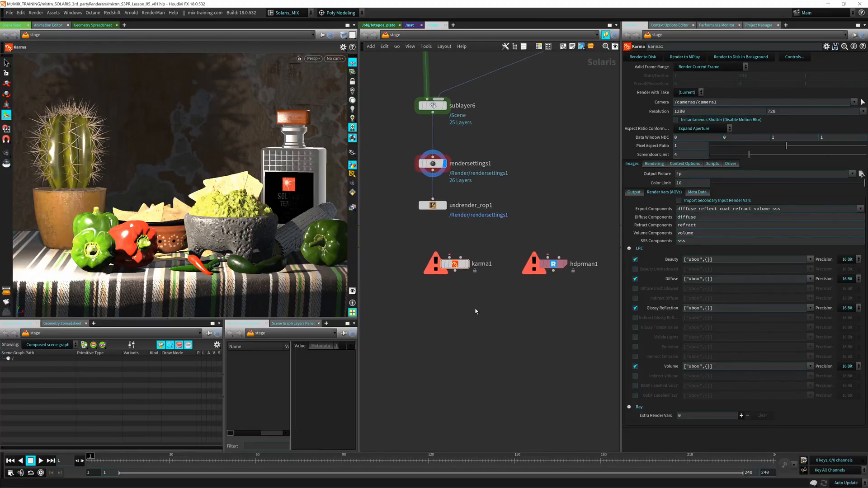
drag(457, 268, 373, 241)
drag(431, 206, 469, 219)
drag(438, 175, 412, 242)
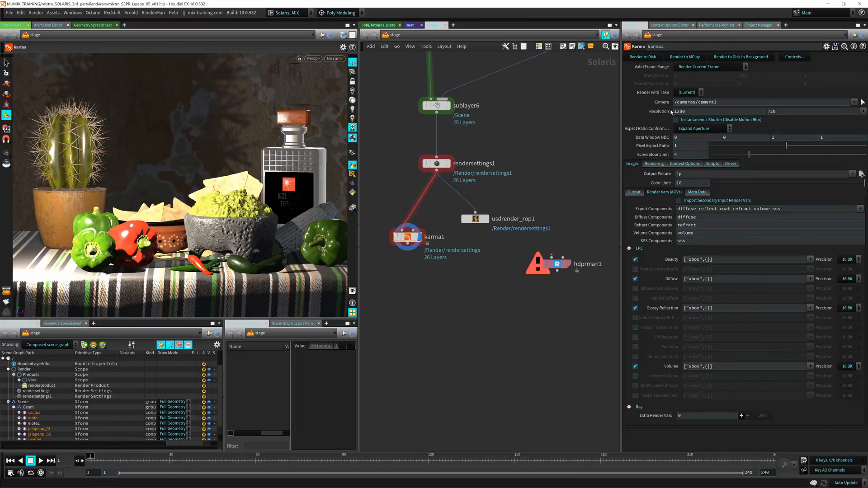
Step: Review karma1's camera, output picture, AOV and render sampling parameters
double_click(733, 102)
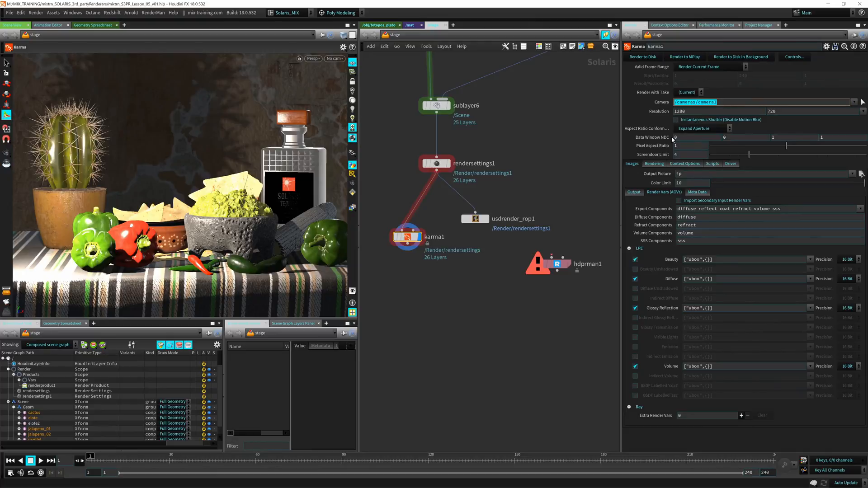
click(634, 192)
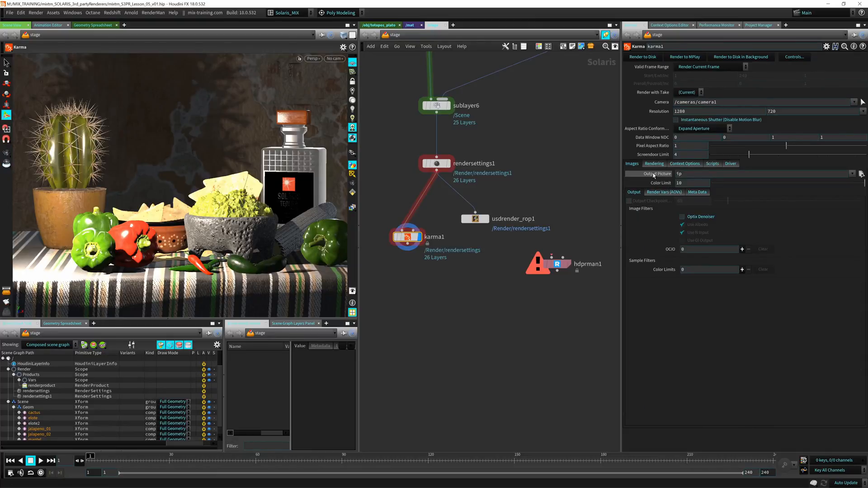
double_click(708, 175)
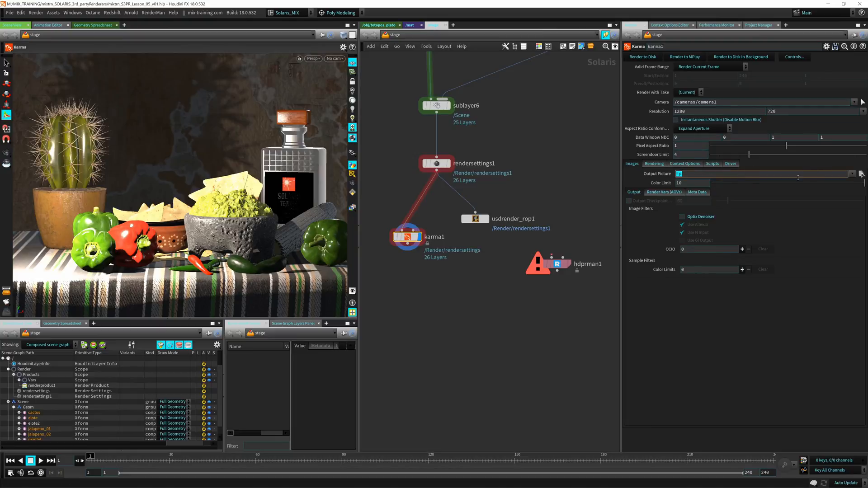
click(664, 193)
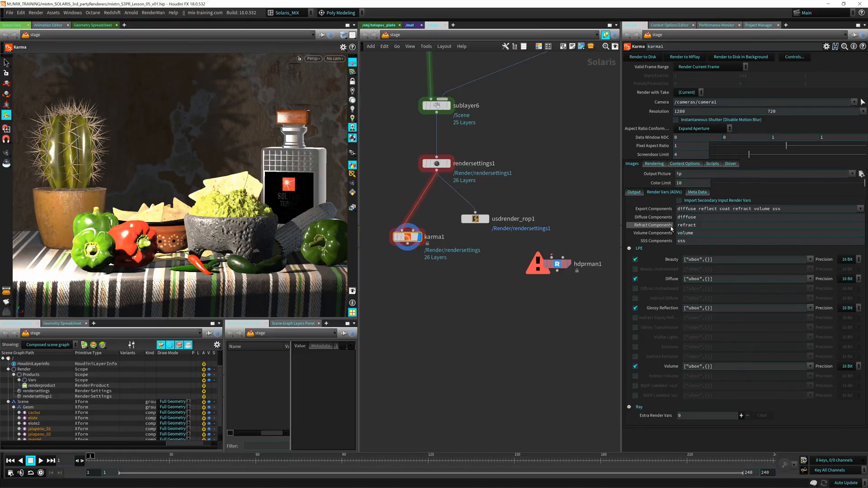
click(654, 163)
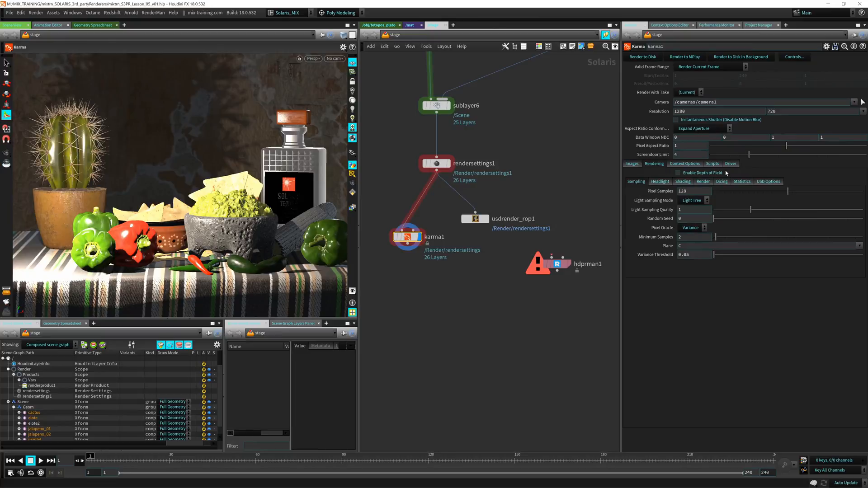
double_click(692, 193)
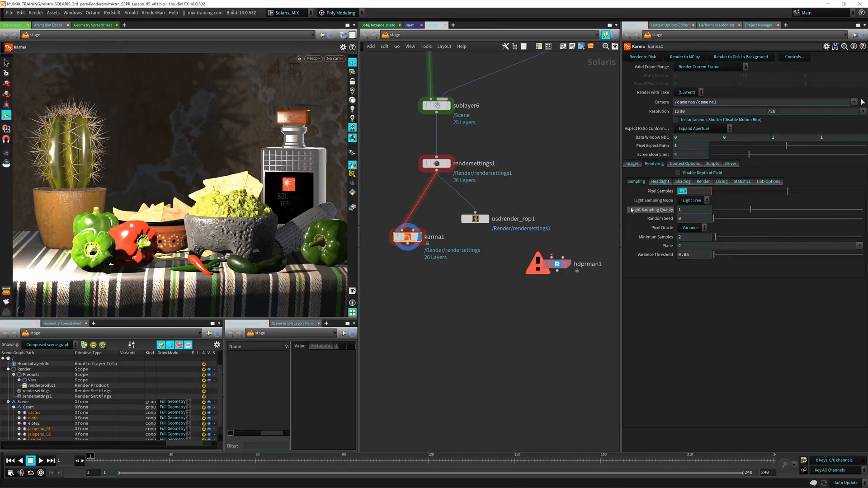
mouse_move(632, 210)
Step: Compare the rendersettings1 and rendersettings primitives in the scene graph, ending on rendersettings
click(32, 365)
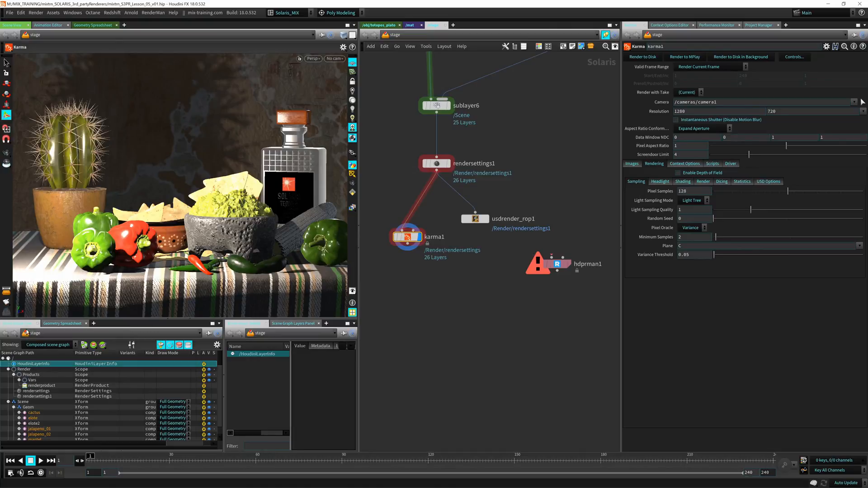
click(49, 397)
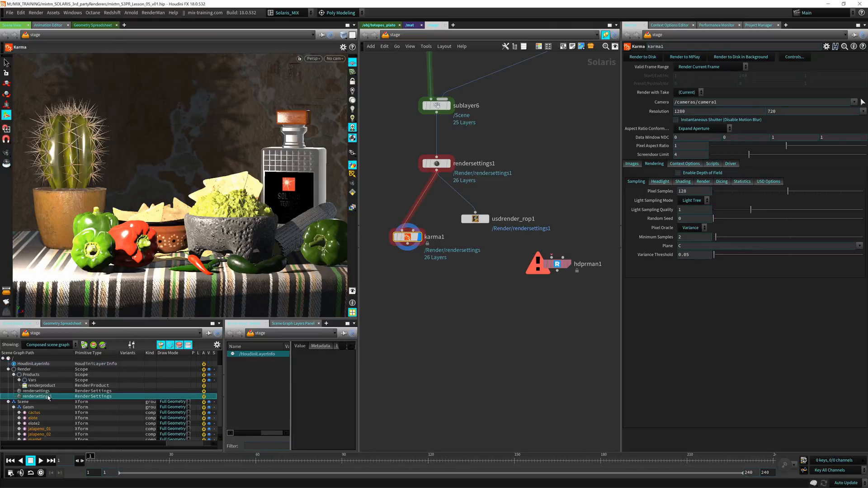
click(47, 392)
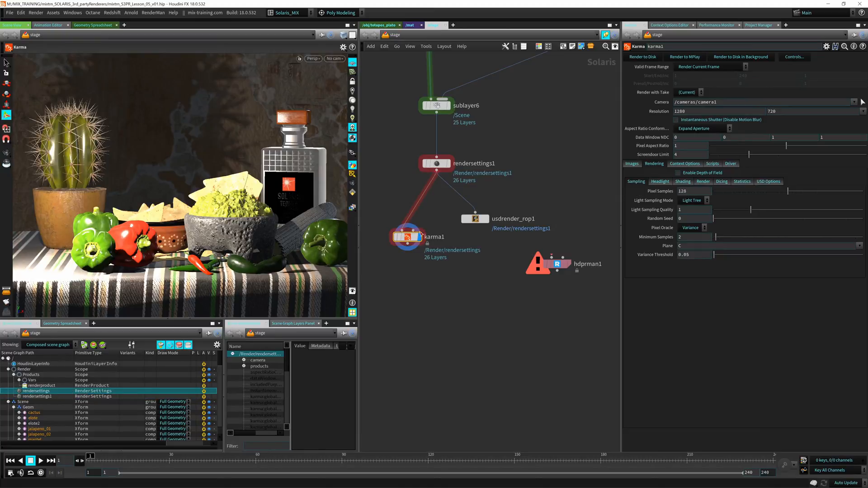
Step: Go inside karma1, shift its output0 node aside and view the parameters of rop_usdrender
mouse_move(410, 239)
double_click(412, 241)
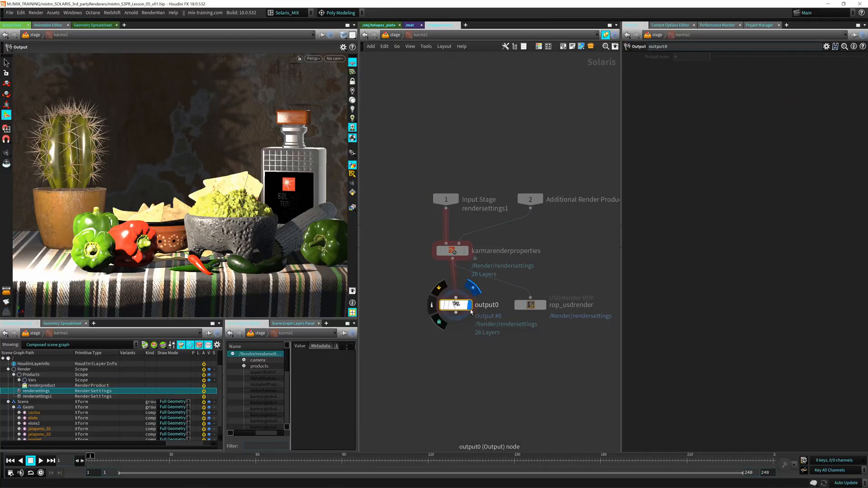
drag(472, 311, 455, 311)
click(530, 305)
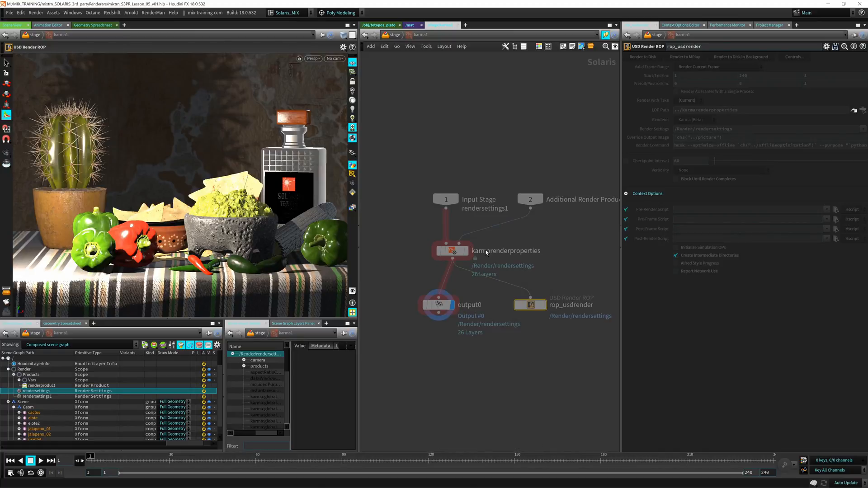
Step: Go inside karmarenderproperties, view its rendersettings node's Karma (Beta) parameters, and return to the stage network
click(452, 251)
double_click(453, 251)
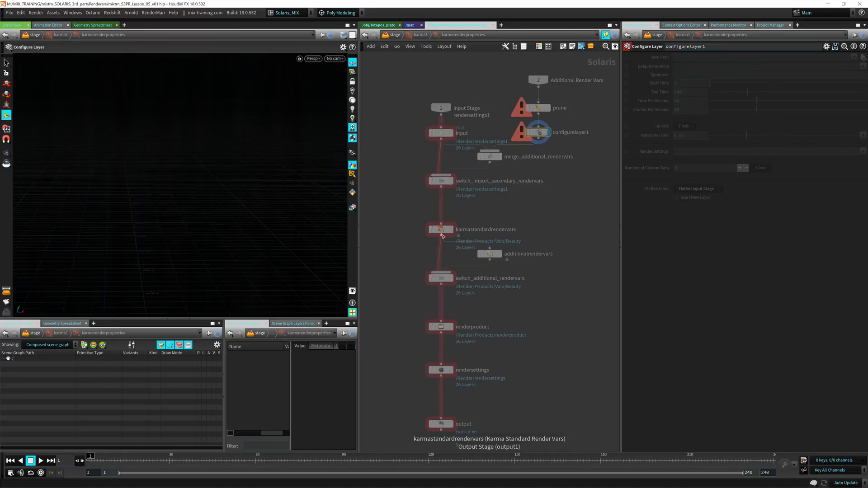
click(440, 370)
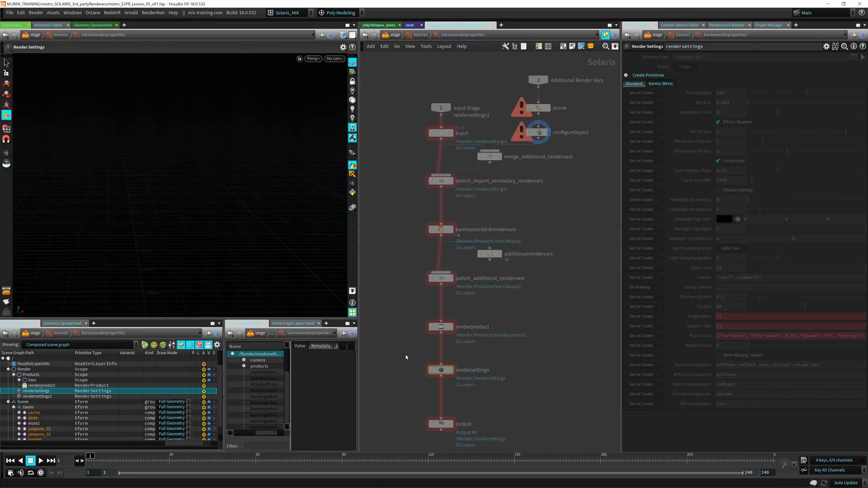
key(u)
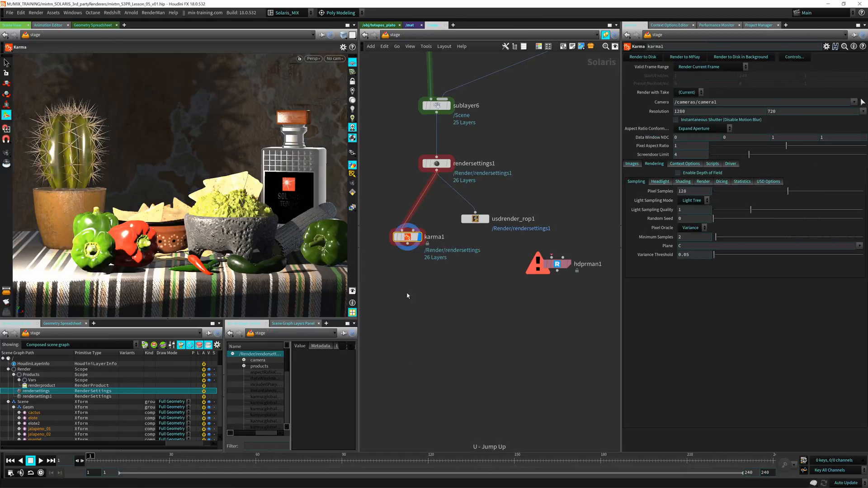